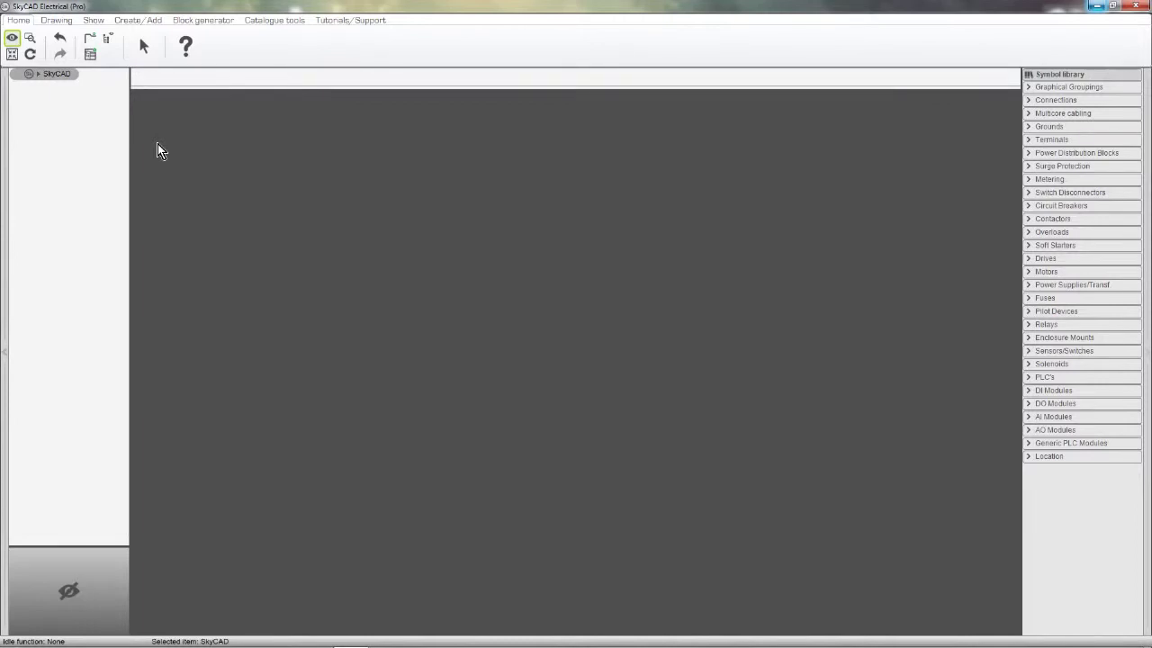
Step: Create a new project and show its properties
{"action": "left_click", "coordinate": [135, 20]}
{"action": "left_click", "coordinate": [50, 49]}
{"action": "left_click", "coordinate": [51, 86]}
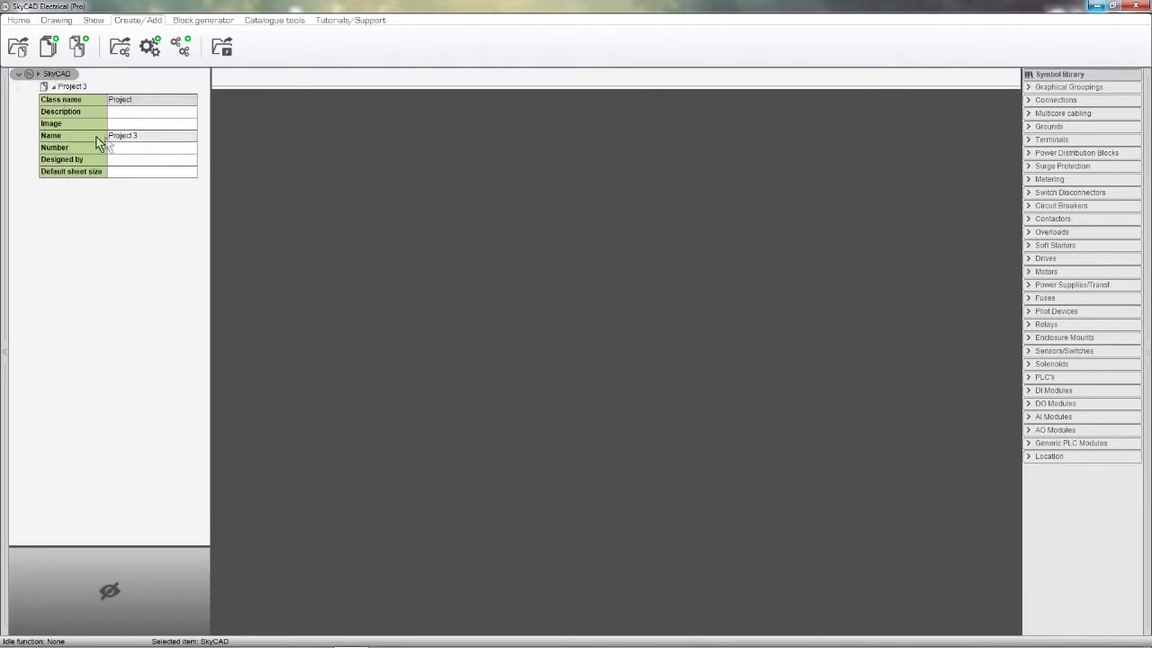
Step: Name the project 'Conveyor Project' and enter the designer's initials in Designed by
{"action": "left_click", "coordinate": [123, 137]}
{"action": "type", "text": "Conveyor Projec"}
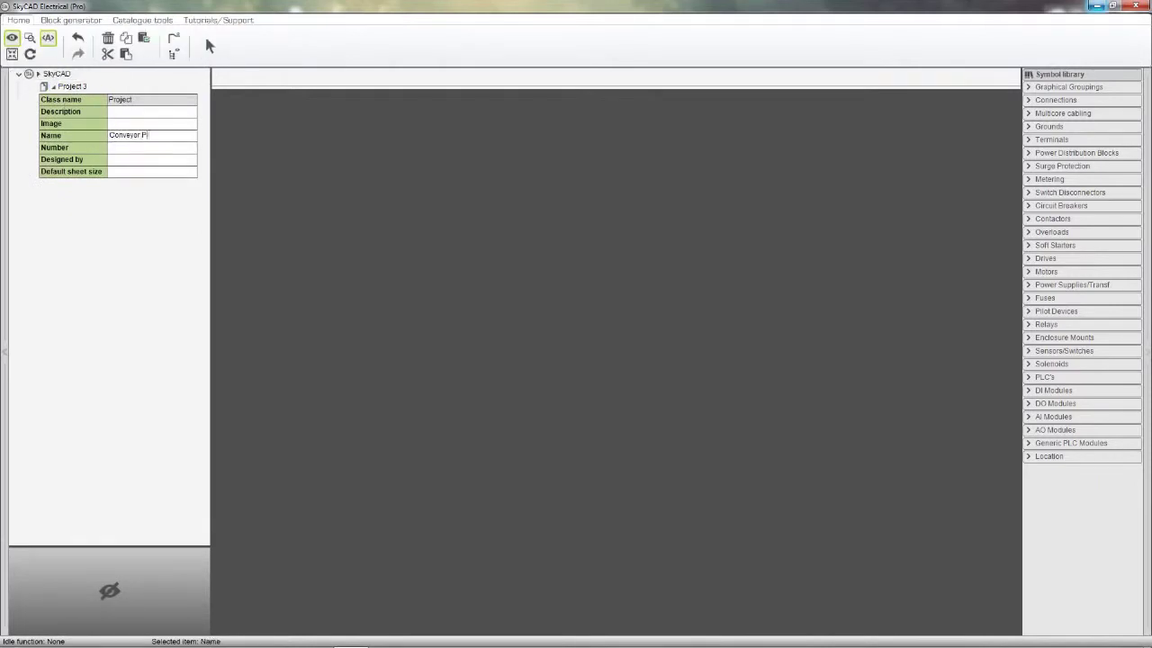
{"action": "type", "text": "t"}
{"action": "left_click", "coordinate": [122, 155]}
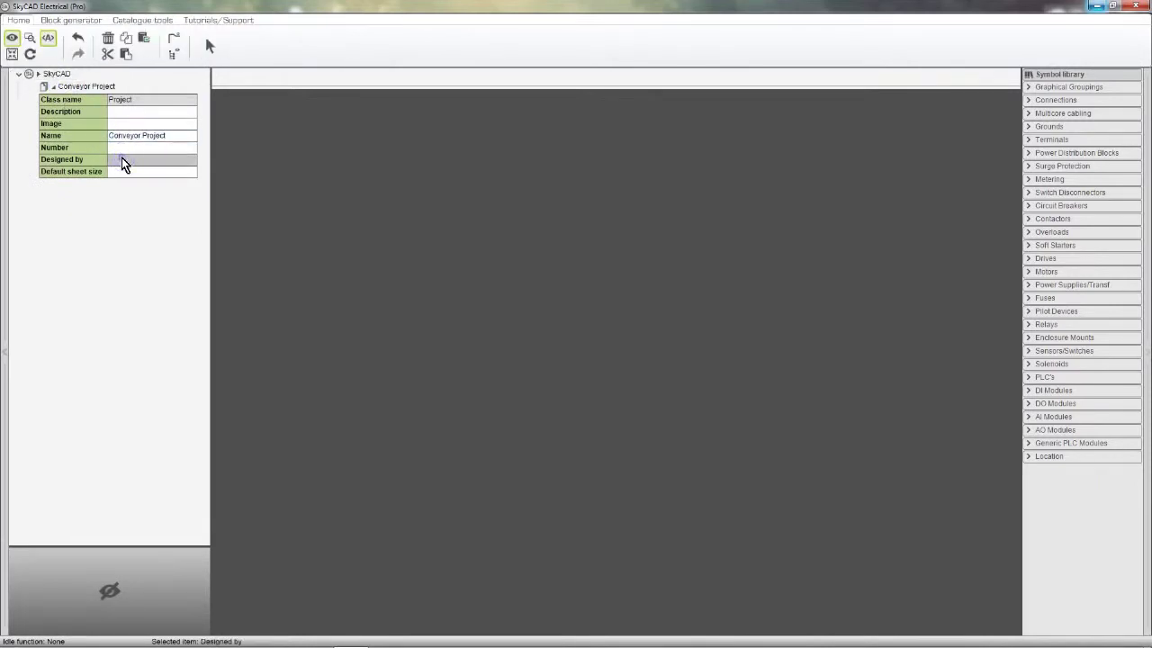
{"action": "type", "text": "JW"}
{"action": "key", "text": "Return"}
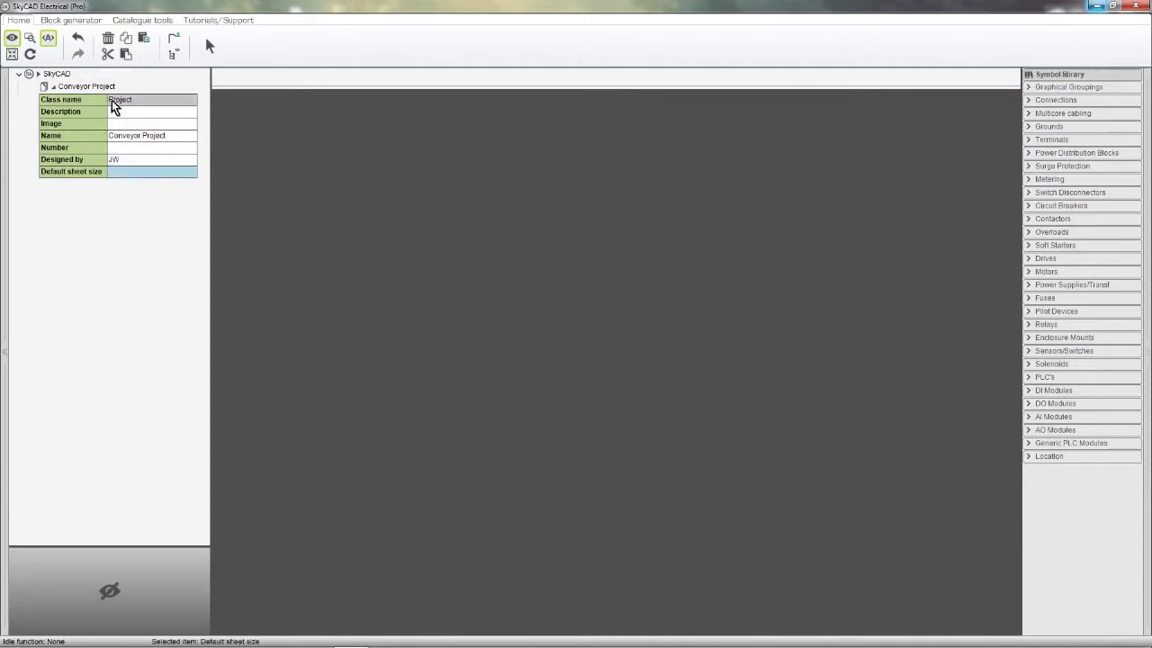
{"action": "left_click", "coordinate": [111, 86]}
Step: Add a new ISO A3 sheet to the project
{"action": "left_click", "coordinate": [213, 20]}
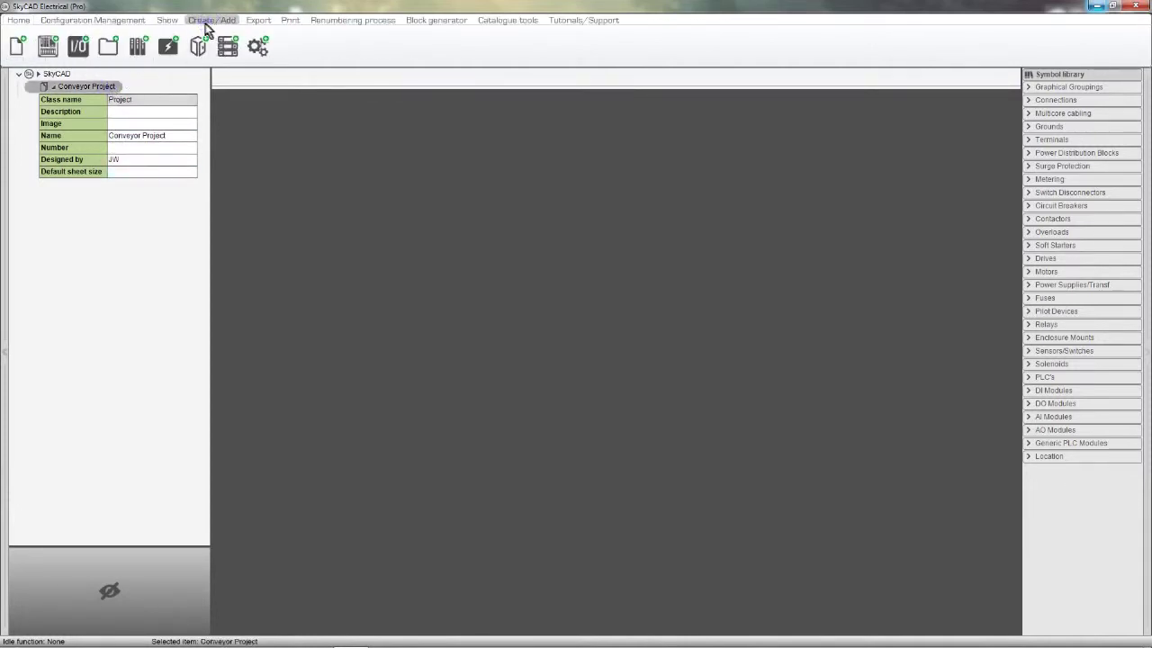
{"action": "left_click", "coordinate": [16, 45]}
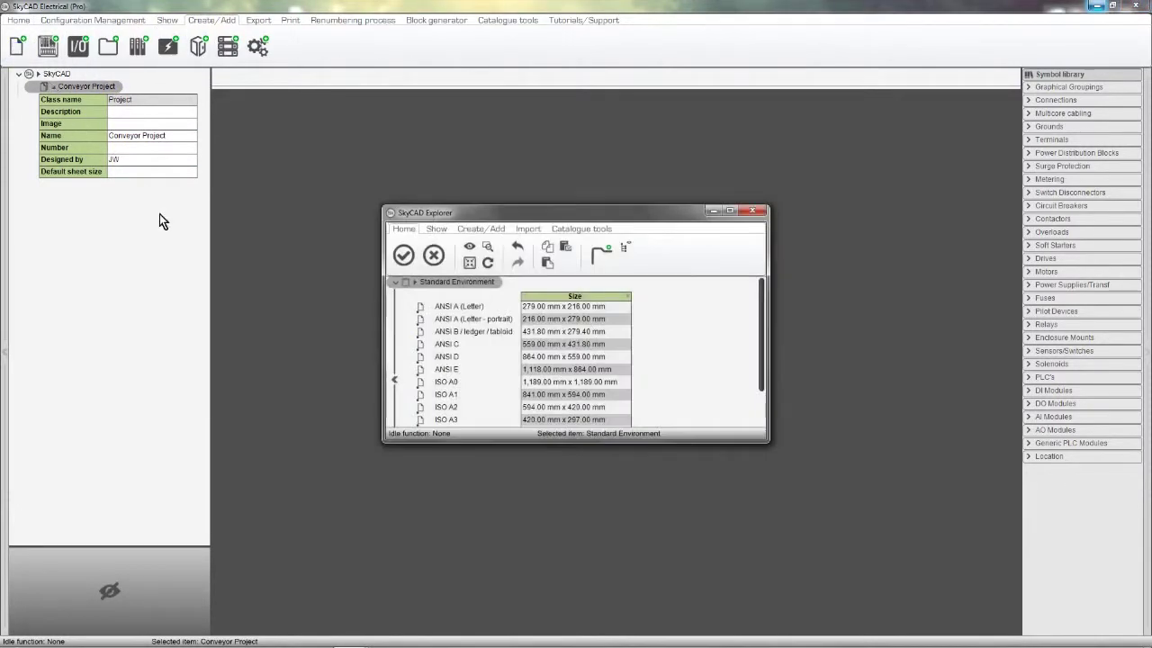
{"action": "left_click", "coordinate": [450, 420]}
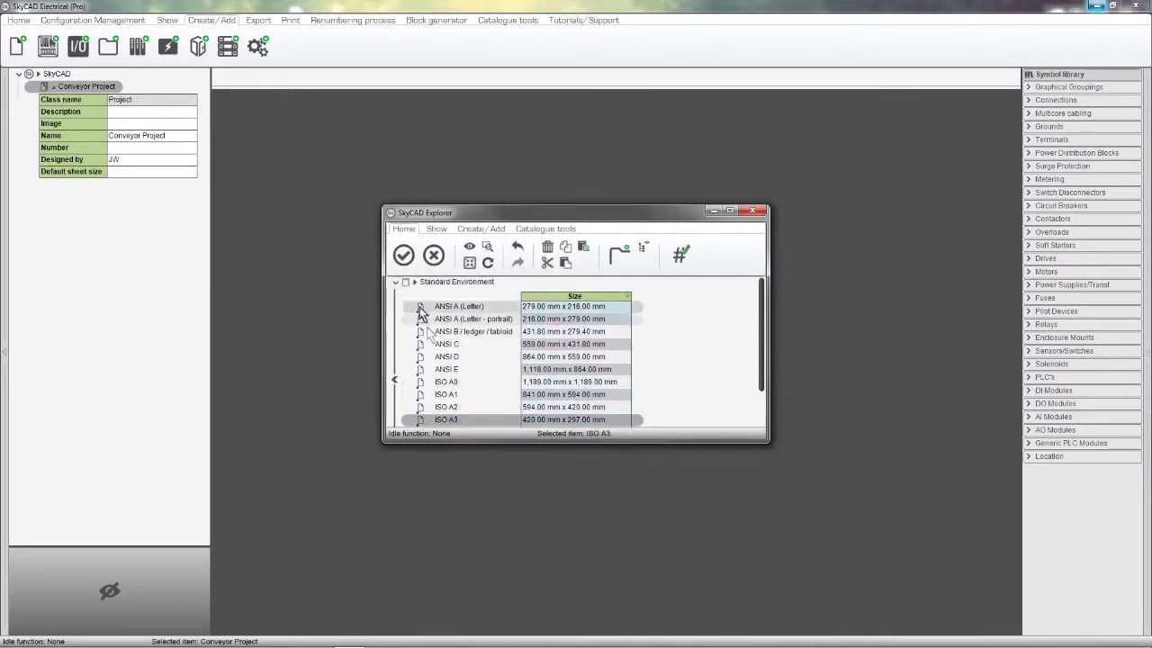
{"action": "left_click", "coordinate": [403, 255]}
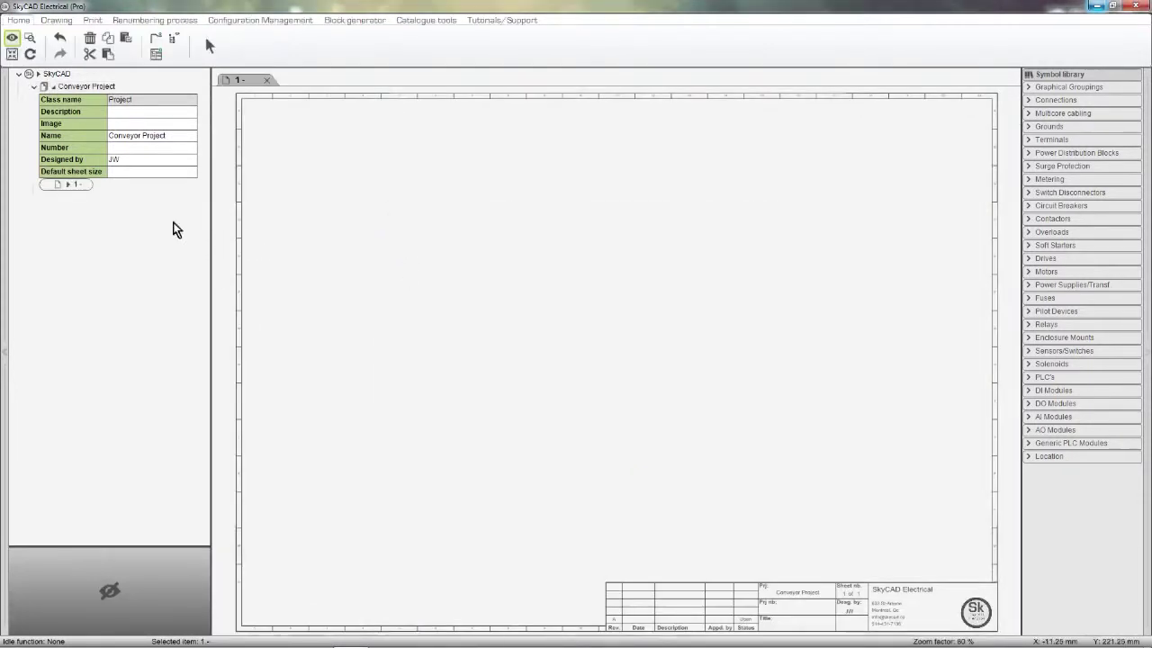
Step: Give the new sheet number 1 and the title 'Mains'
{"action": "left_click", "coordinate": [68, 183]}
{"action": "left_click", "coordinate": [106, 221]}
{"action": "type", "text": "1"}
{"action": "left_click", "coordinate": [114, 232]}
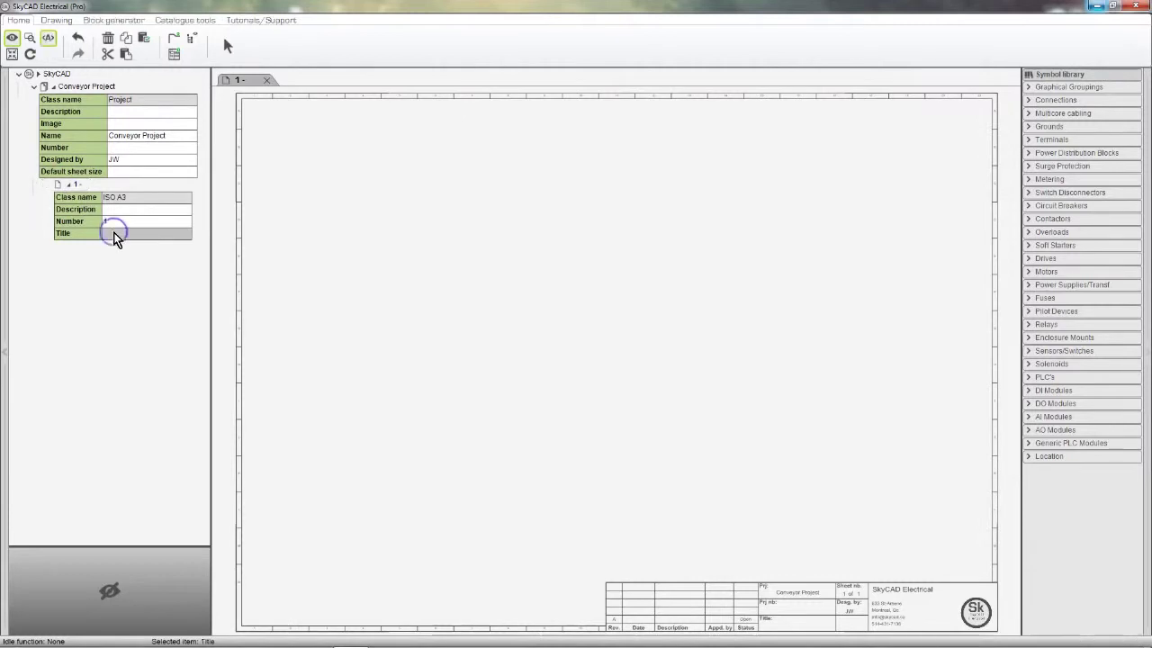
{"action": "type", "text": "Mains"}
{"action": "key", "text": "Return"}
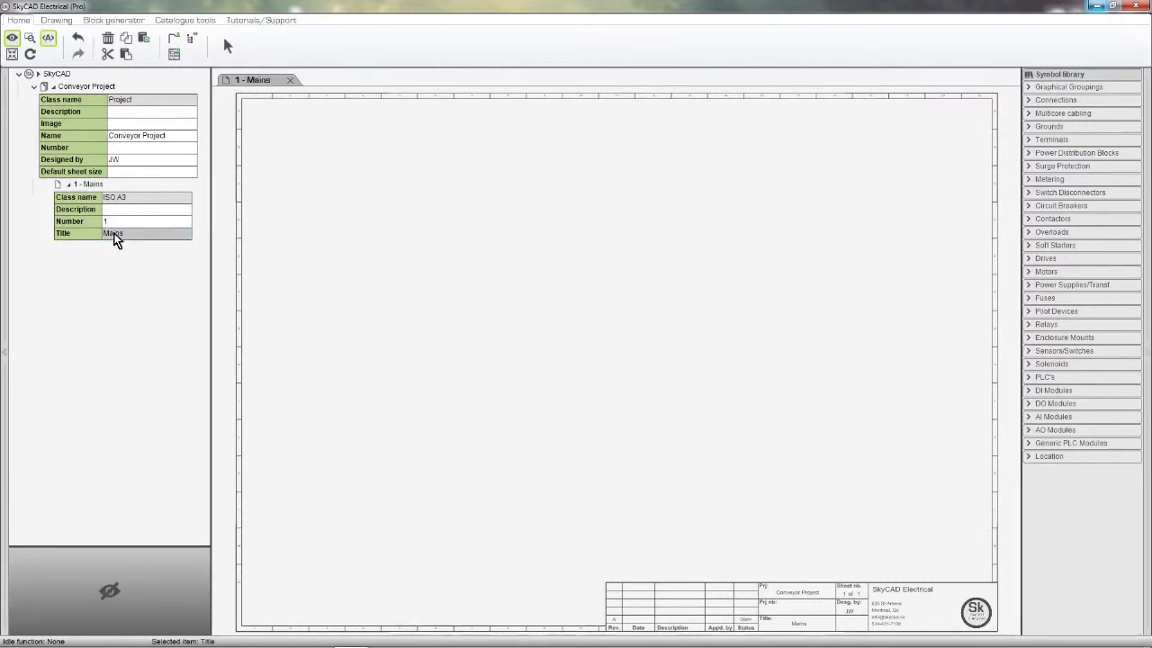
Step: Set the project's default sheet size to ISO A3
{"action": "left_click", "coordinate": [68, 183]}
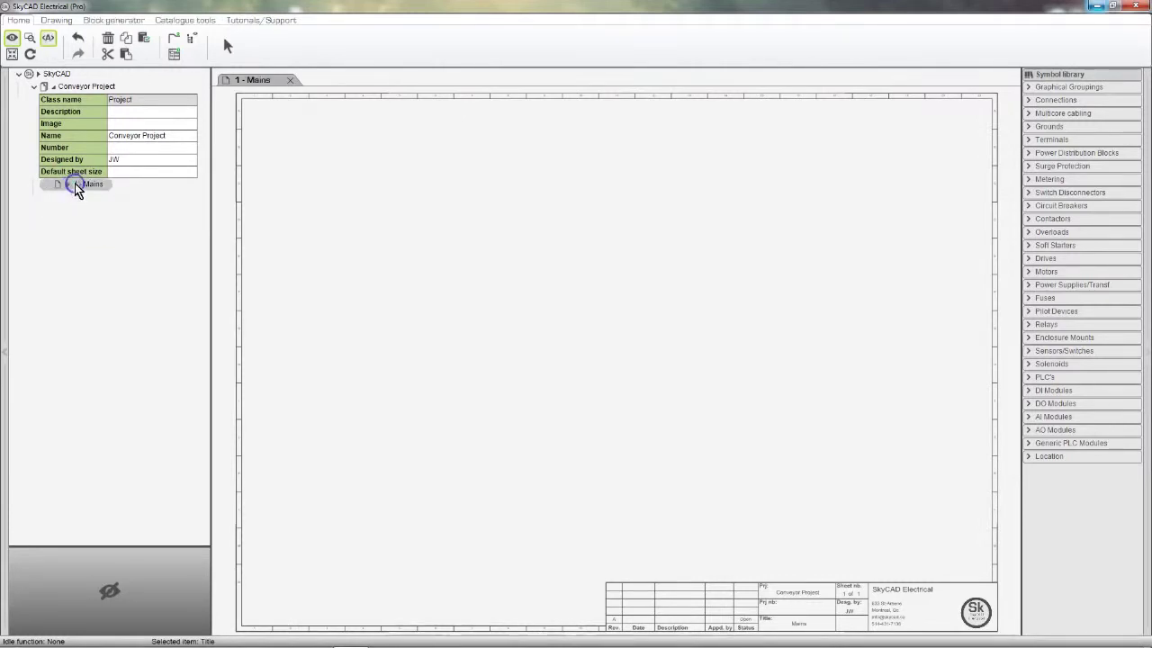
{"action": "left_click", "coordinate": [122, 172]}
{"action": "left_click", "coordinate": [455, 408]}
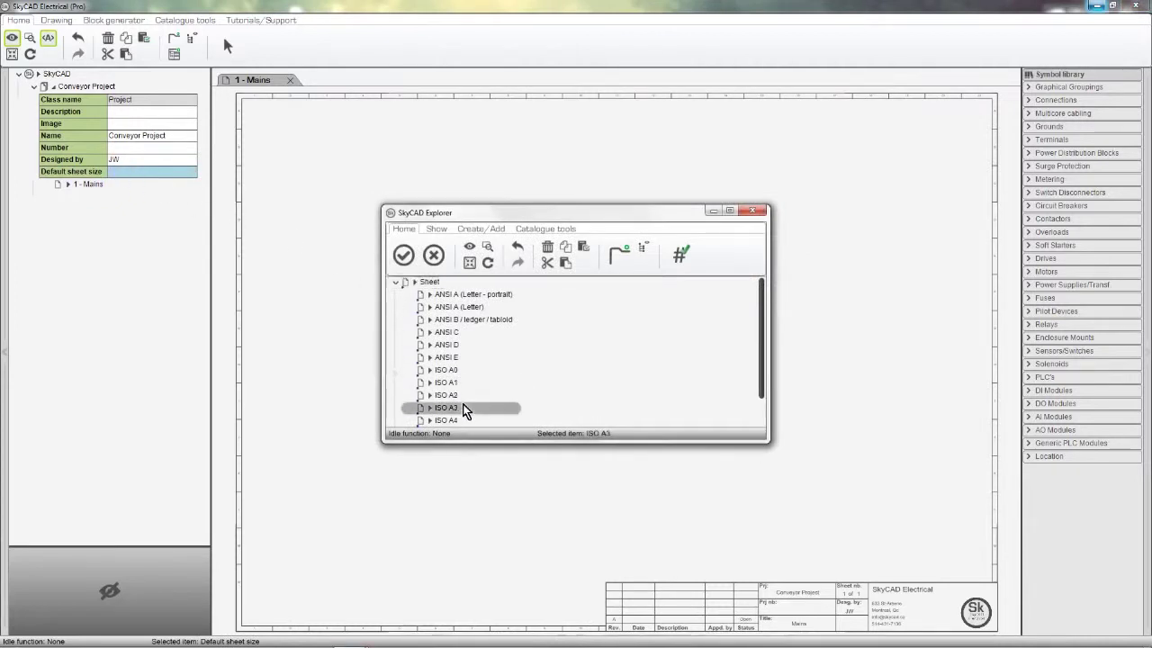
{"action": "left_click", "coordinate": [403, 258]}
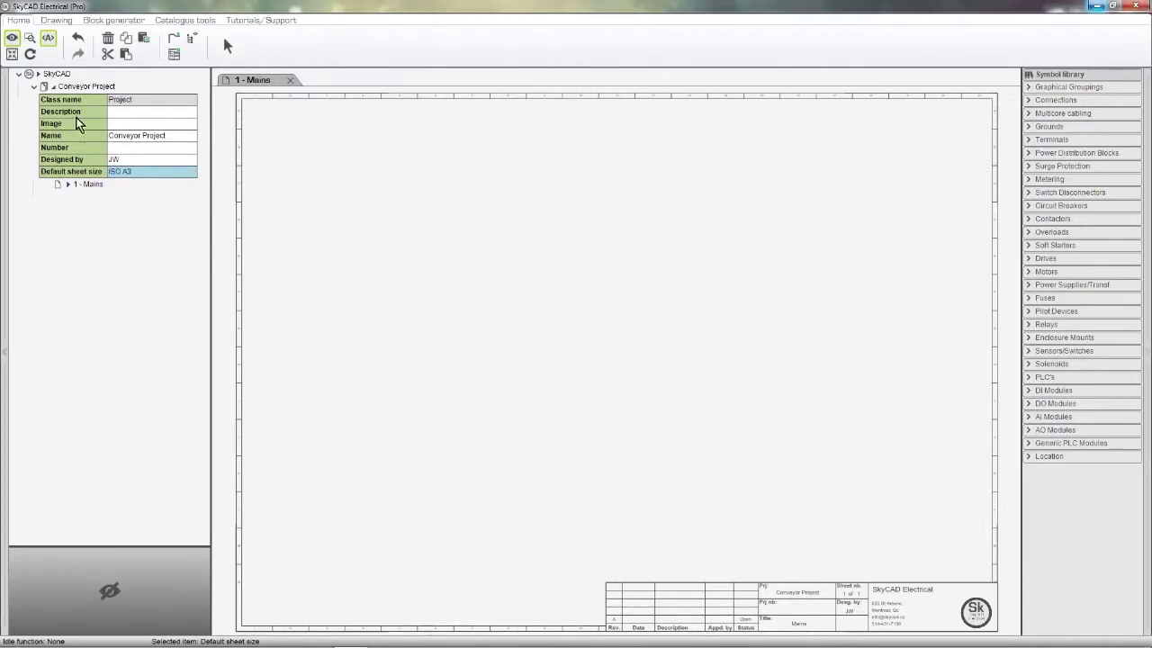
{"action": "left_click", "coordinate": [54, 88]}
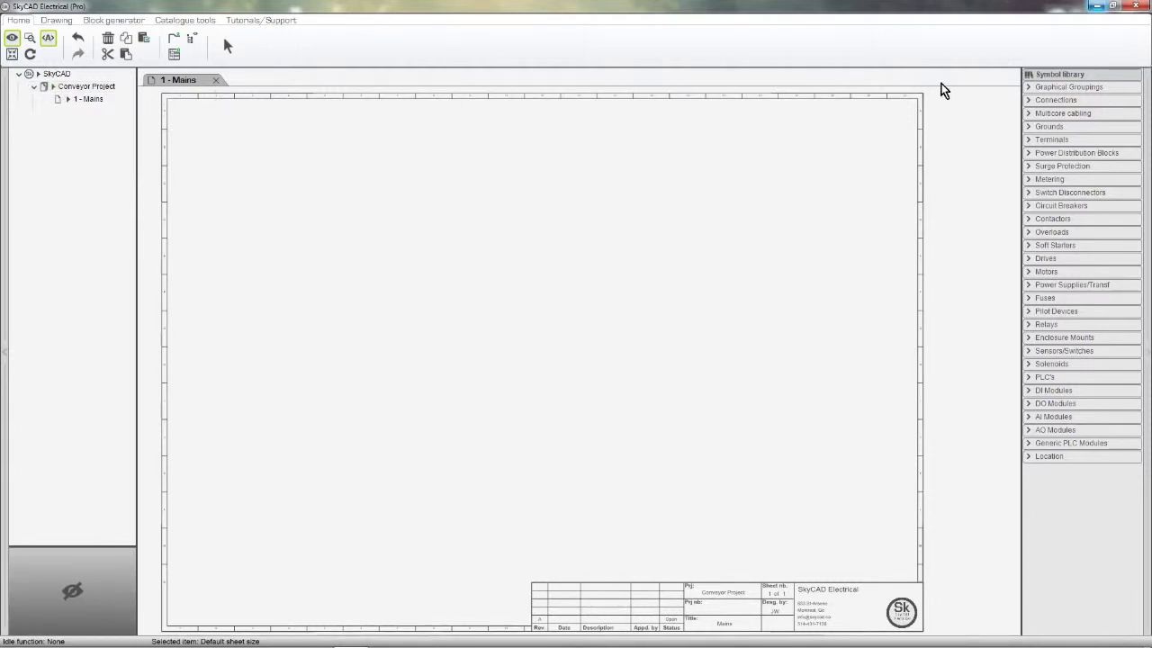
Step: Draw four vertical power-connection rails and three horizontal branch lines near the top
{"action": "left_click", "coordinate": [1051, 100]}
{"action": "left_click", "coordinate": [1044, 124]}
{"action": "left_click", "coordinate": [529, 52]}
{"action": "mouse_move", "coordinate": [214, 124]}
{"action": "left_mouse_down"}
{"action": "mouse_move", "coordinate": [213, 618]}
{"action": "mouse_move", "coordinate": [229, 610]}
{"action": "mouse_move", "coordinate": [230, 532]}
{"action": "left_mouse_up"}
{"action": "left_click", "coordinate": [438, 49]}
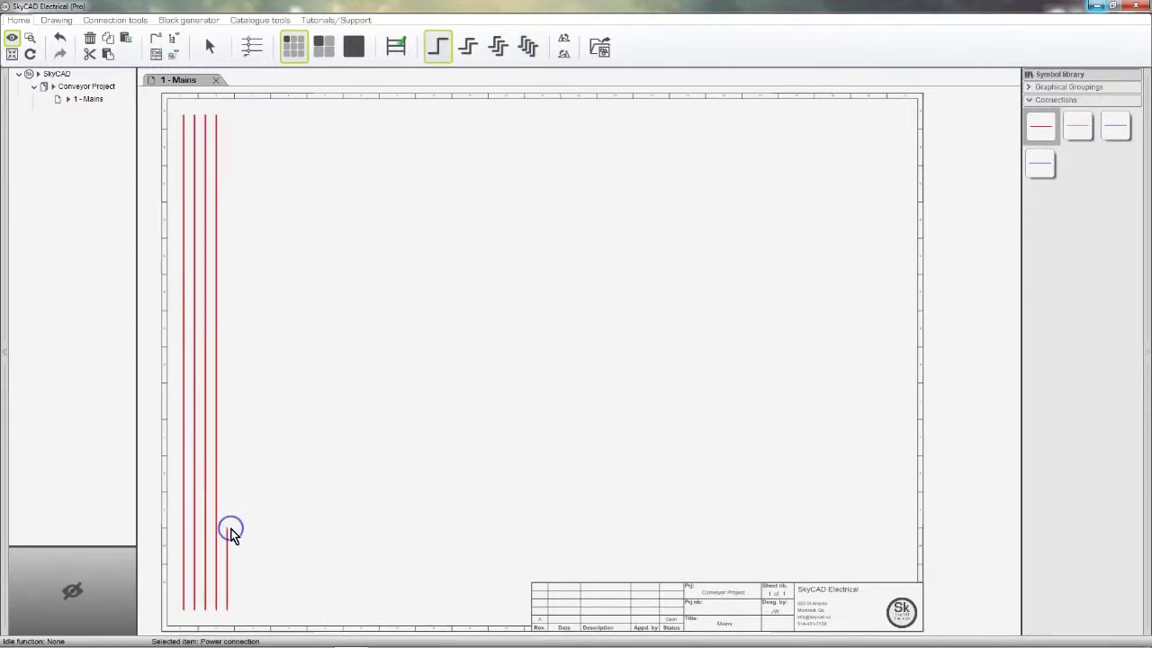
{"action": "left_click", "coordinate": [498, 47]}
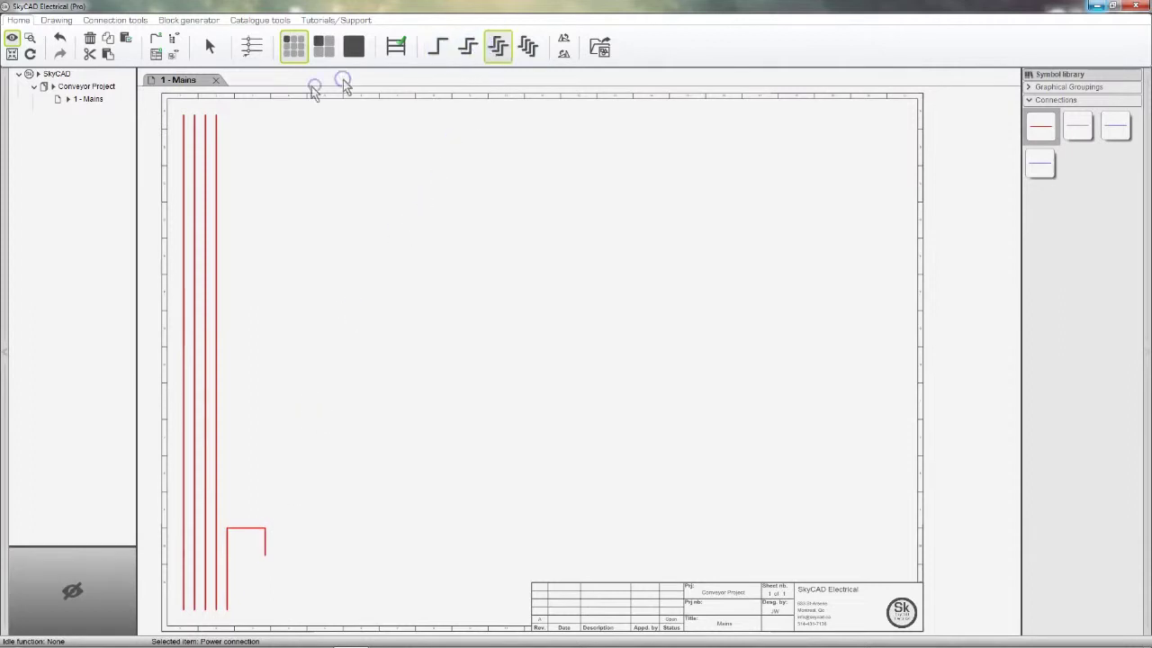
{"action": "left_click_drag", "start_coordinate": [184, 138], "coordinate": [532, 186]}
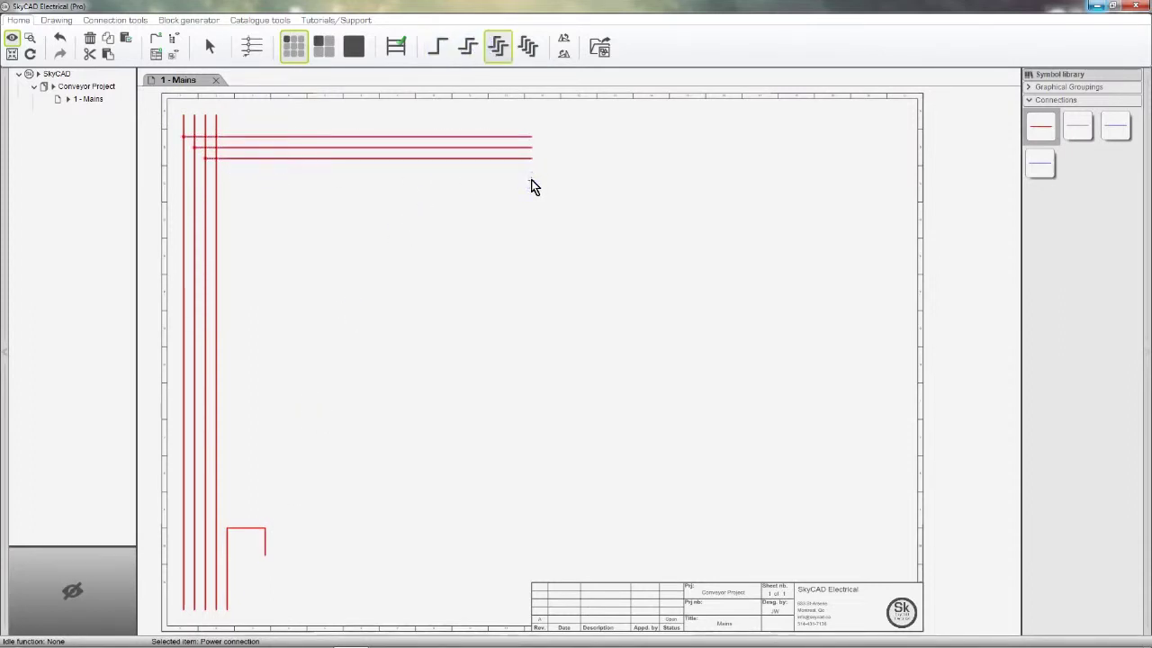
{"action": "left_click", "coordinate": [1058, 100]}
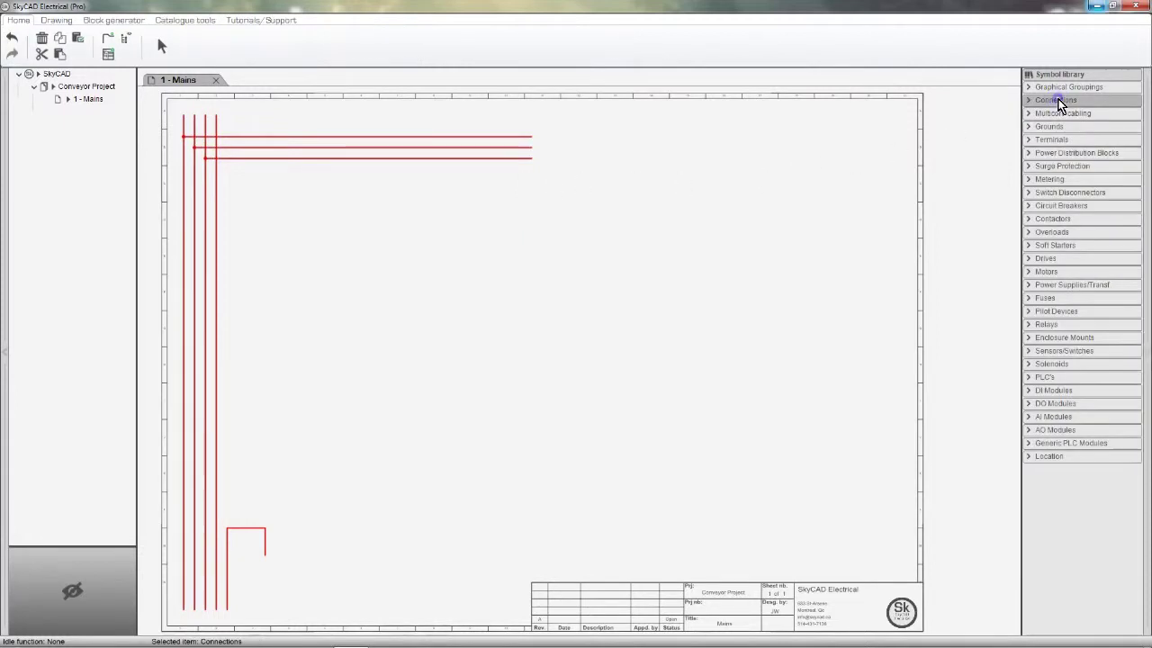
Step: Place a 4-pole circuit breaker on the rails and a 3-pole breaker on the branches
{"action": "left_click", "coordinate": [1064, 205]}
{"action": "left_click", "coordinate": [1040, 269]}
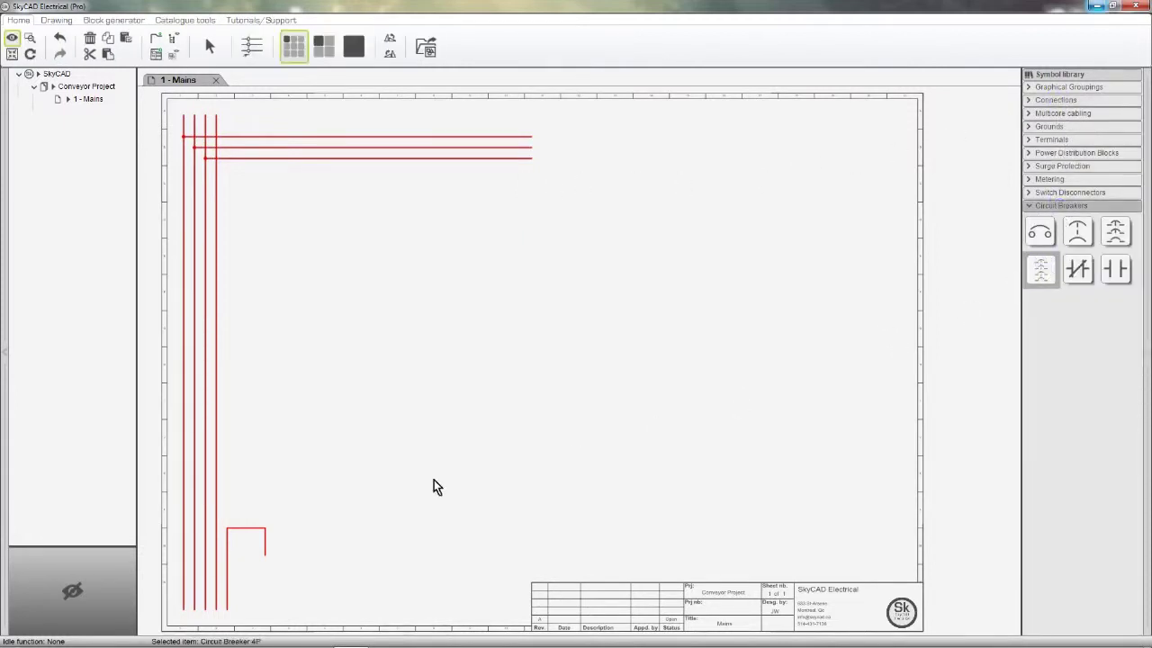
{"action": "left_click", "coordinate": [182, 520]}
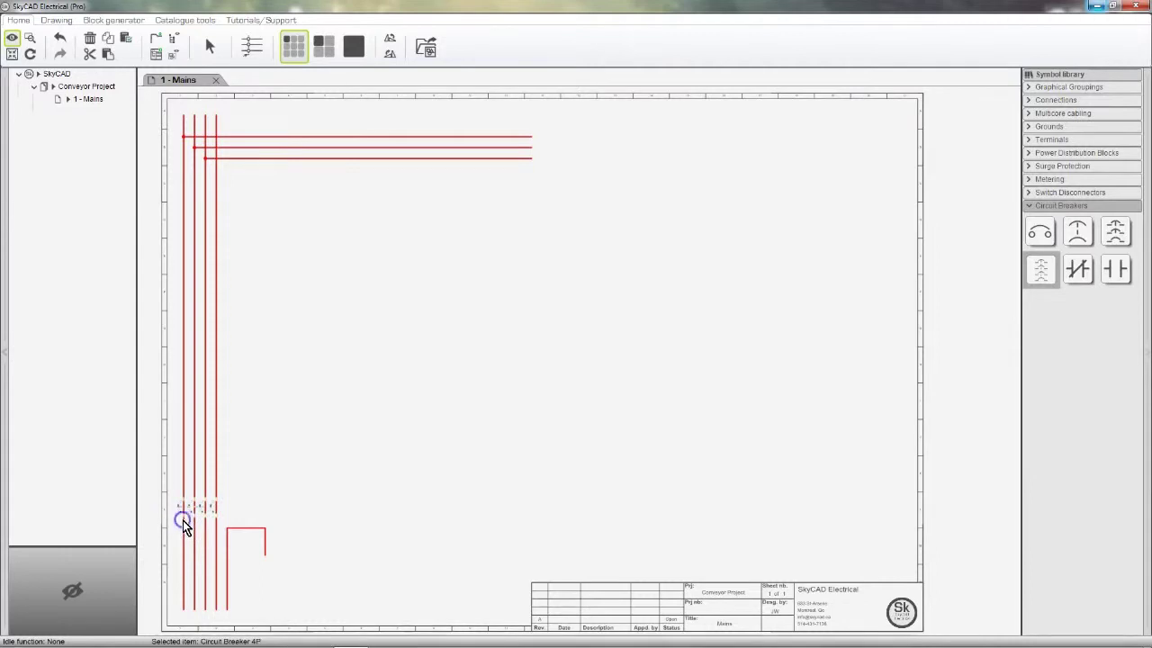
{"action": "left_click", "coordinate": [1116, 232]}
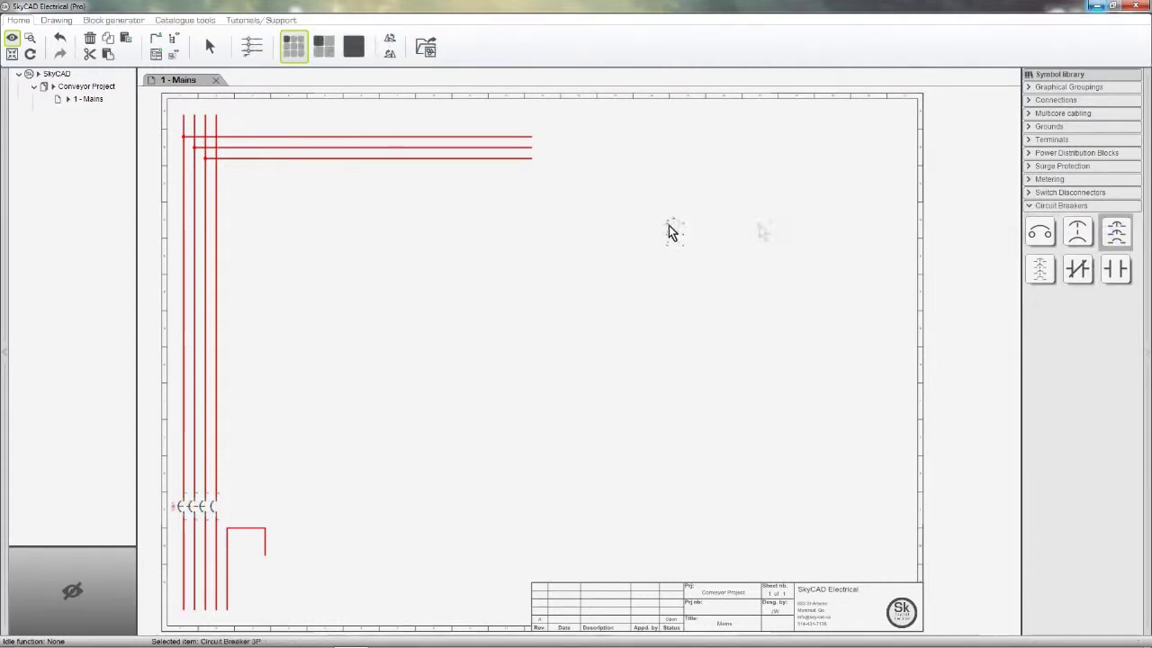
{"action": "left_click", "coordinate": [265, 141]}
{"action": "left_click", "coordinate": [1036, 205]}
Step: Add 3-pole power contacts followed by a three-pole overload on the branch lines
{"action": "left_click", "coordinate": [1053, 218]}
{"action": "left_click", "coordinate": [1041, 283]}
{"action": "left_click", "coordinate": [323, 145]}
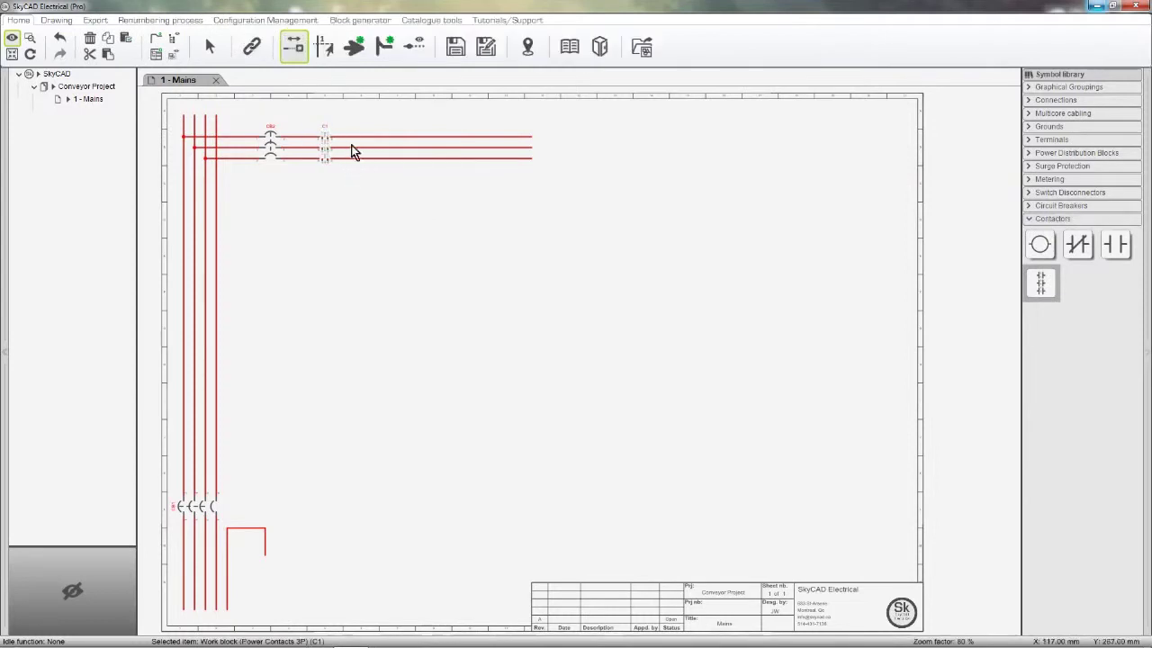
{"action": "left_click", "coordinate": [1053, 219]}
{"action": "left_click", "coordinate": [1053, 232]}
{"action": "left_click", "coordinate": [1039, 258]}
{"action": "left_click", "coordinate": [378, 144]}
{"action": "left_click", "coordinate": [1052, 232]}
Step: Place three-phase motor MTR1 at the line ends with terminals just before it
{"action": "left_click", "coordinate": [1046, 271]}
{"action": "left_click", "coordinate": [1078, 297]}
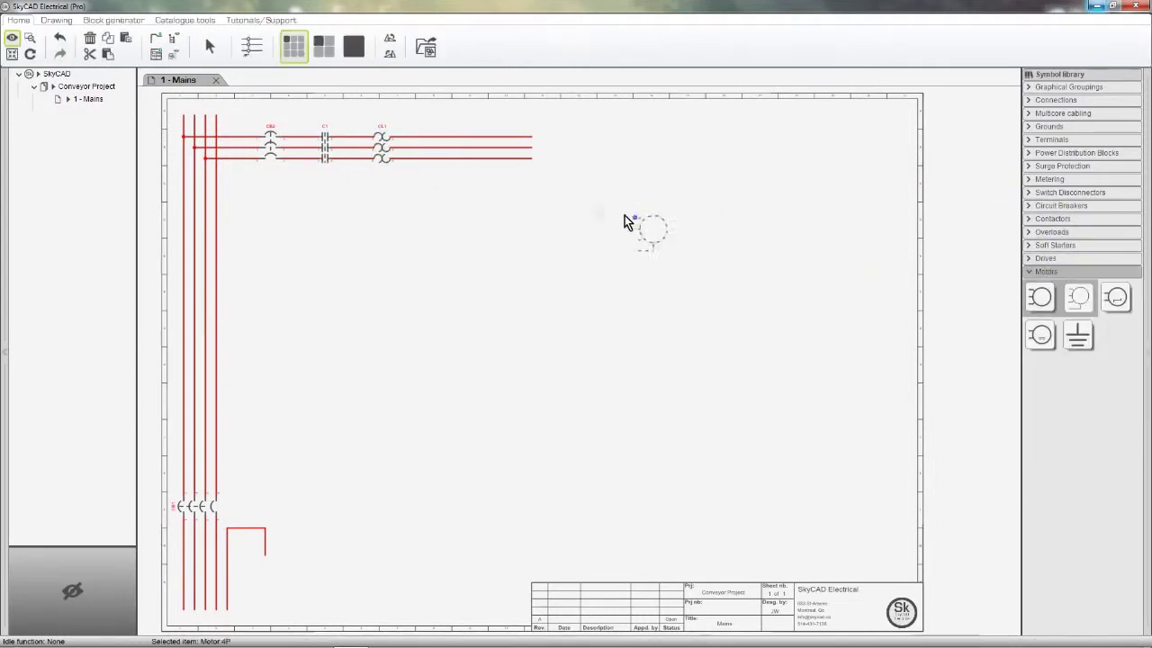
{"action": "left_click", "coordinate": [506, 136]}
{"action": "left_click", "coordinate": [1051, 139]}
{"action": "left_click", "coordinate": [1040, 166]}
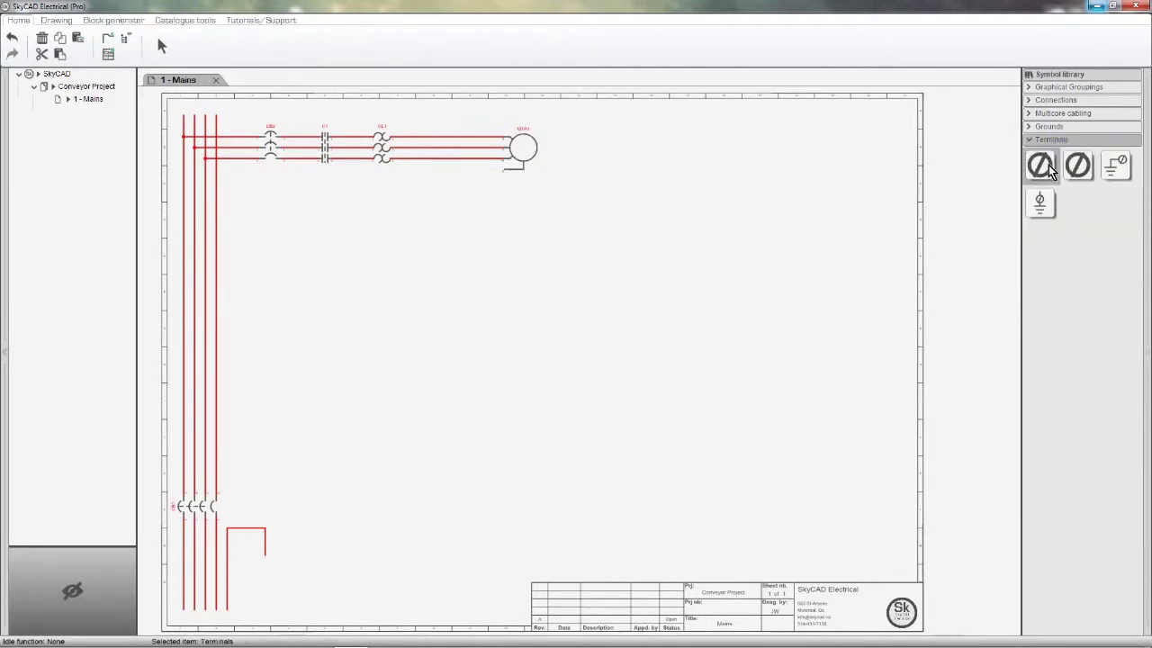
{"action": "left_click", "coordinate": [441, 136]}
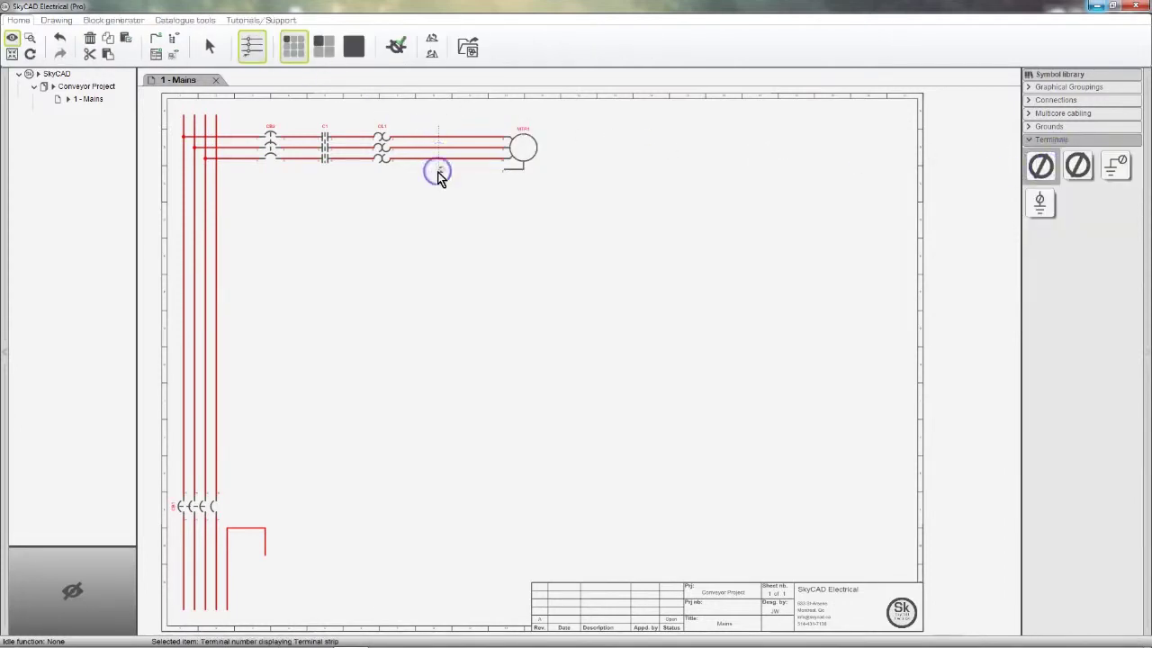
Step: Add ground symbols under motor MTR1 and at the bottom-left wire's end
{"action": "left_click", "coordinate": [1080, 126]}
{"action": "left_click", "coordinate": [1042, 153]}
{"action": "left_click", "coordinate": [505, 171]}
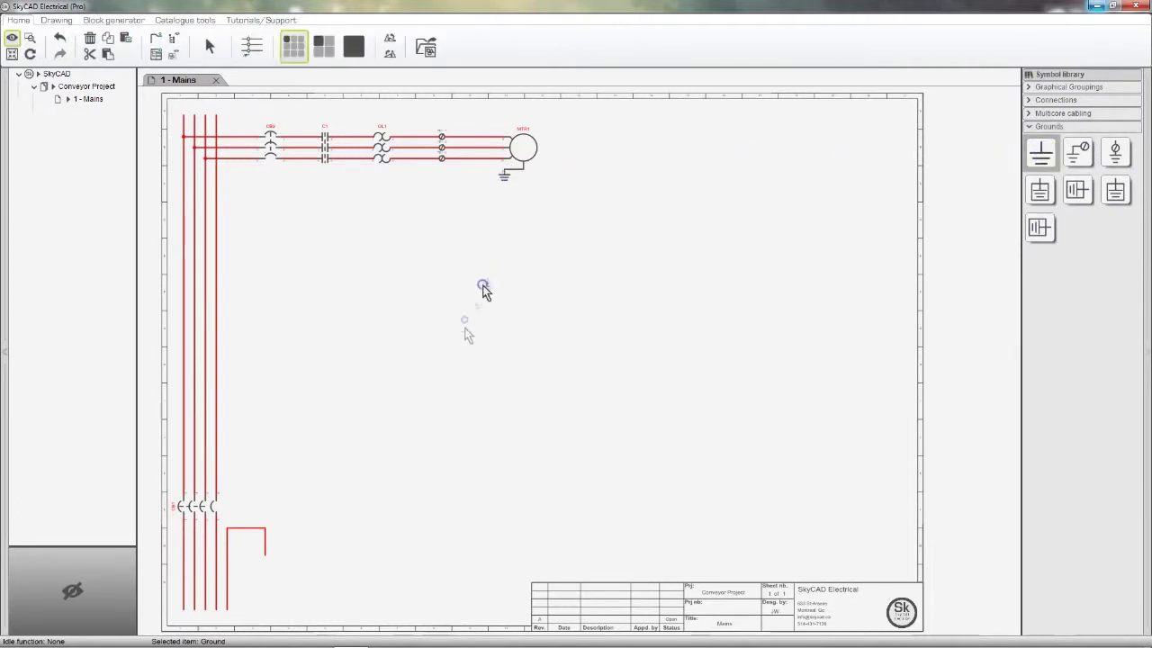
{"action": "left_click", "coordinate": [263, 556]}
{"action": "left_click", "coordinate": [1069, 87]}
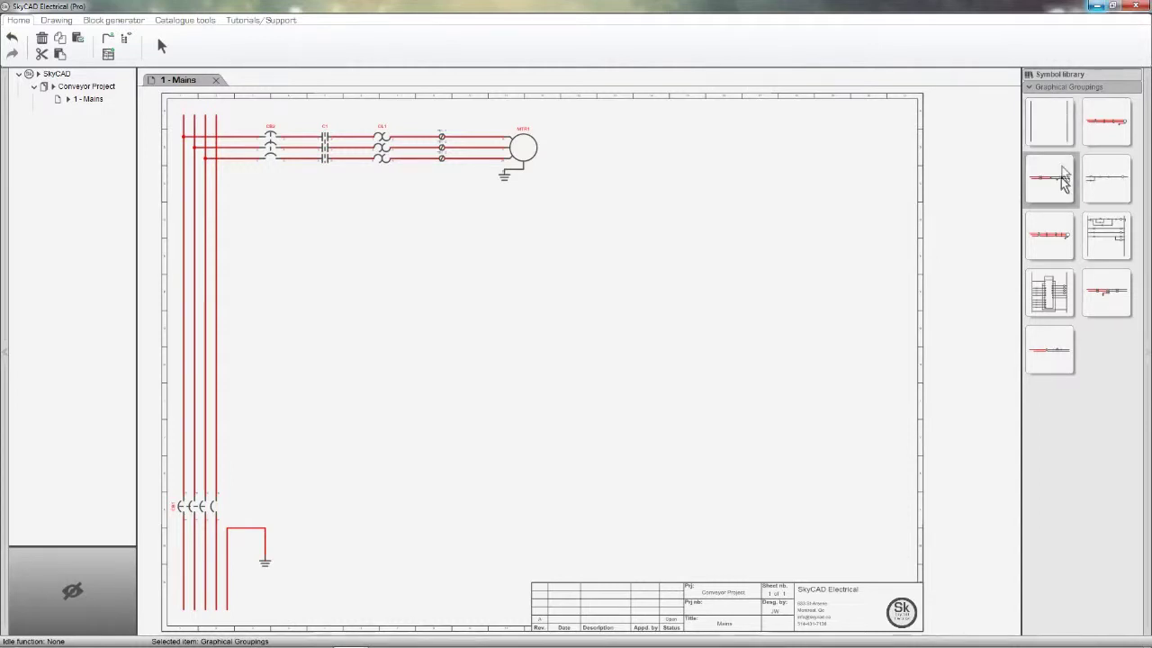
Step: Place a second 3HP Motor Starter circuit and the Control Supply branch below it
{"action": "left_click", "coordinate": [1055, 249]}
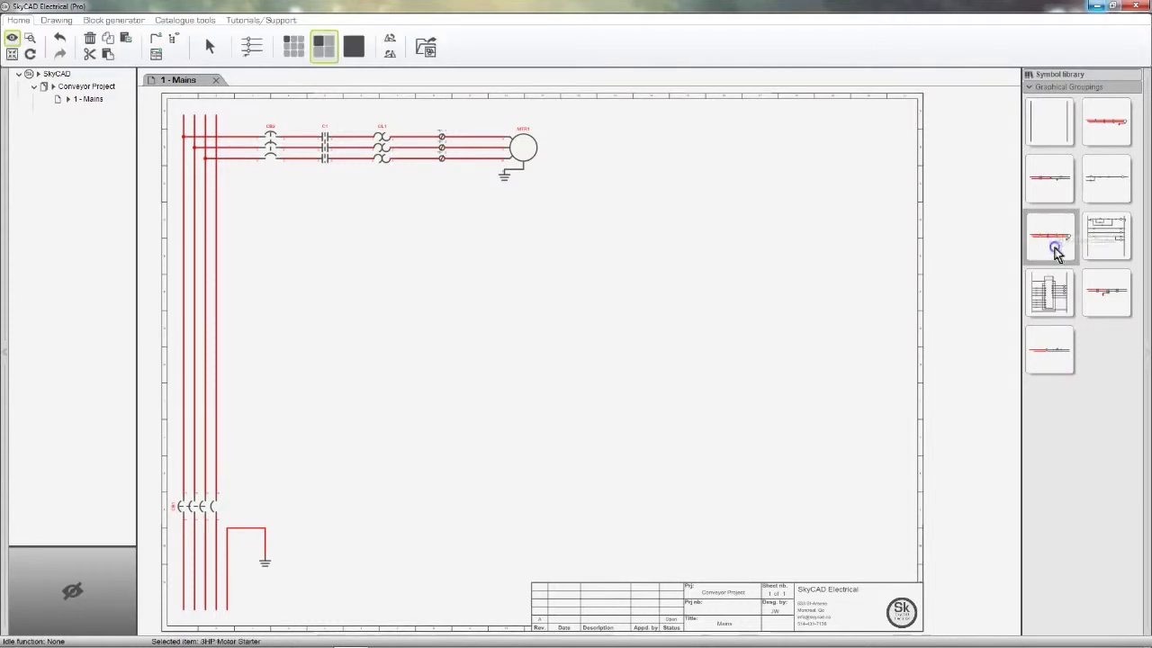
{"action": "left_click", "coordinate": [185, 208]}
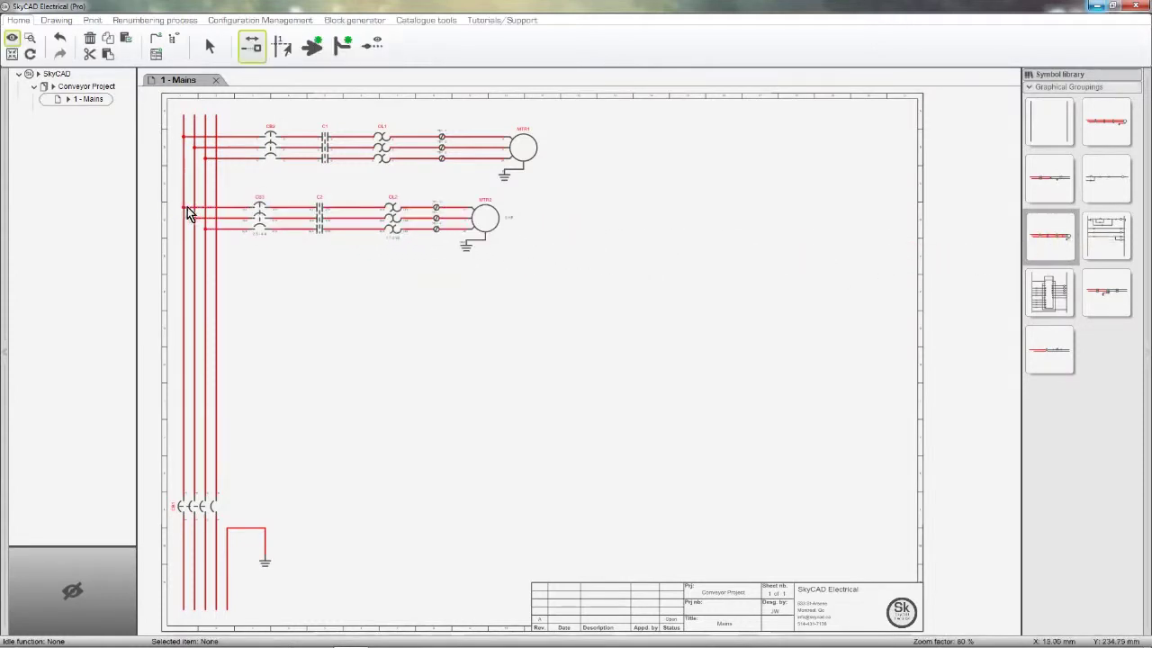
{"action": "left_click", "coordinate": [1045, 343]}
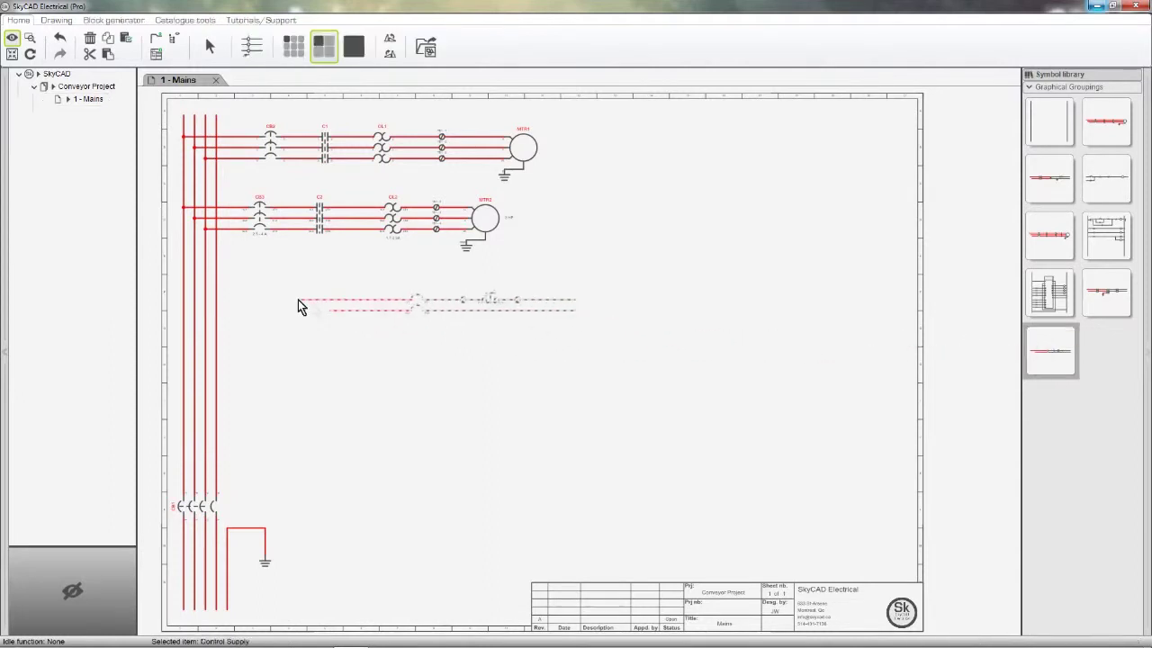
{"action": "left_click", "coordinate": [184, 276]}
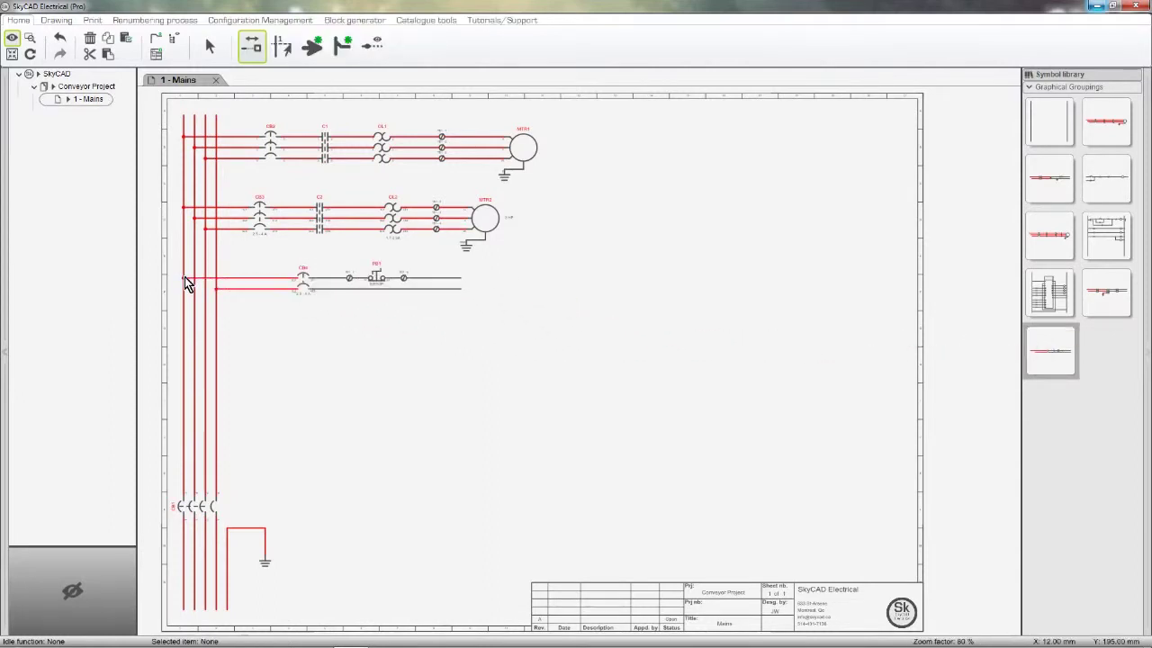
Step: Inspect the new components CB3, C2, CB4 and MTR2
{"action": "scroll", "coordinate": [160, 171], "scroll_direction": "up", "scroll_amount": 1}
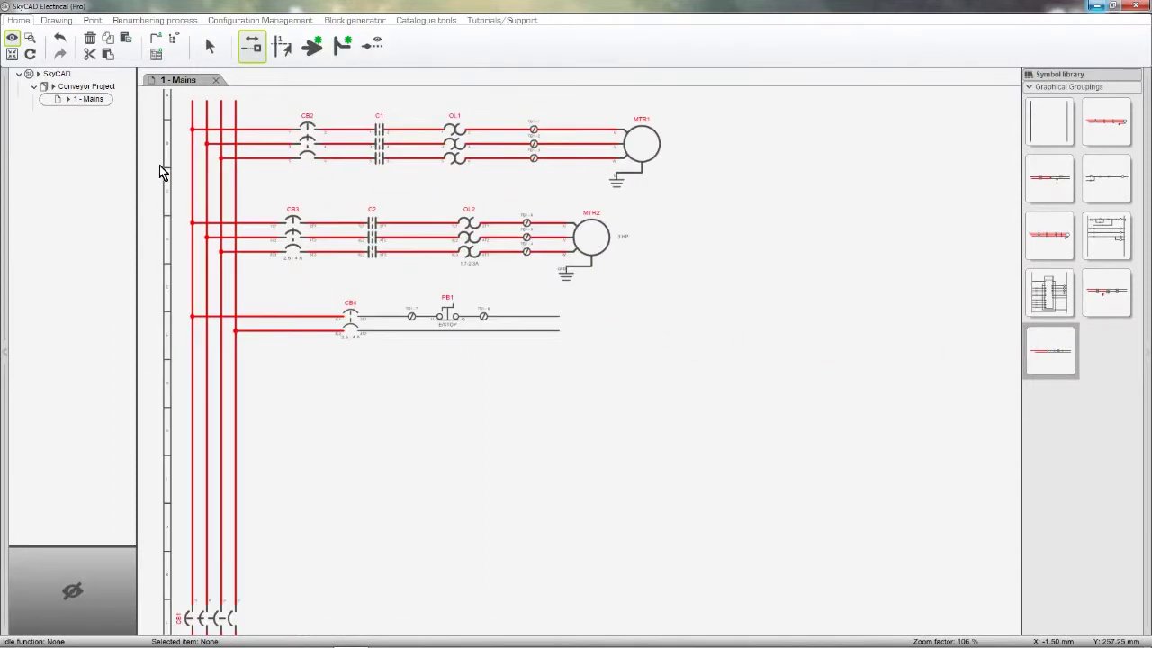
{"action": "left_click", "coordinate": [293, 237]}
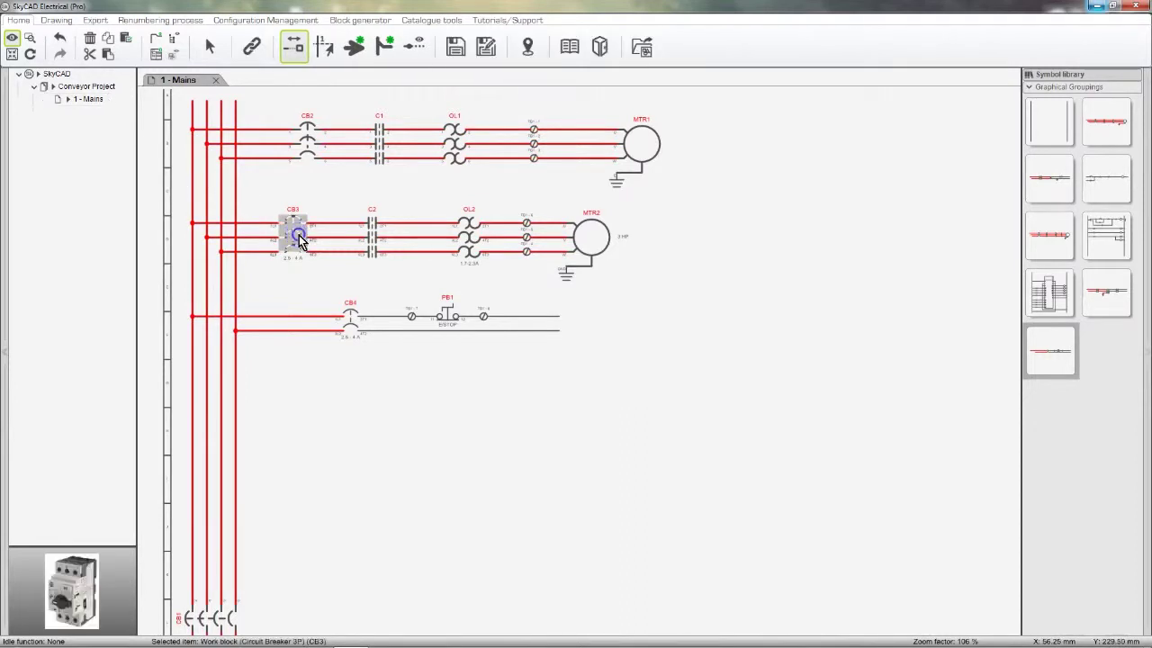
{"action": "left_click", "coordinate": [364, 240]}
{"action": "left_click", "coordinate": [350, 321]}
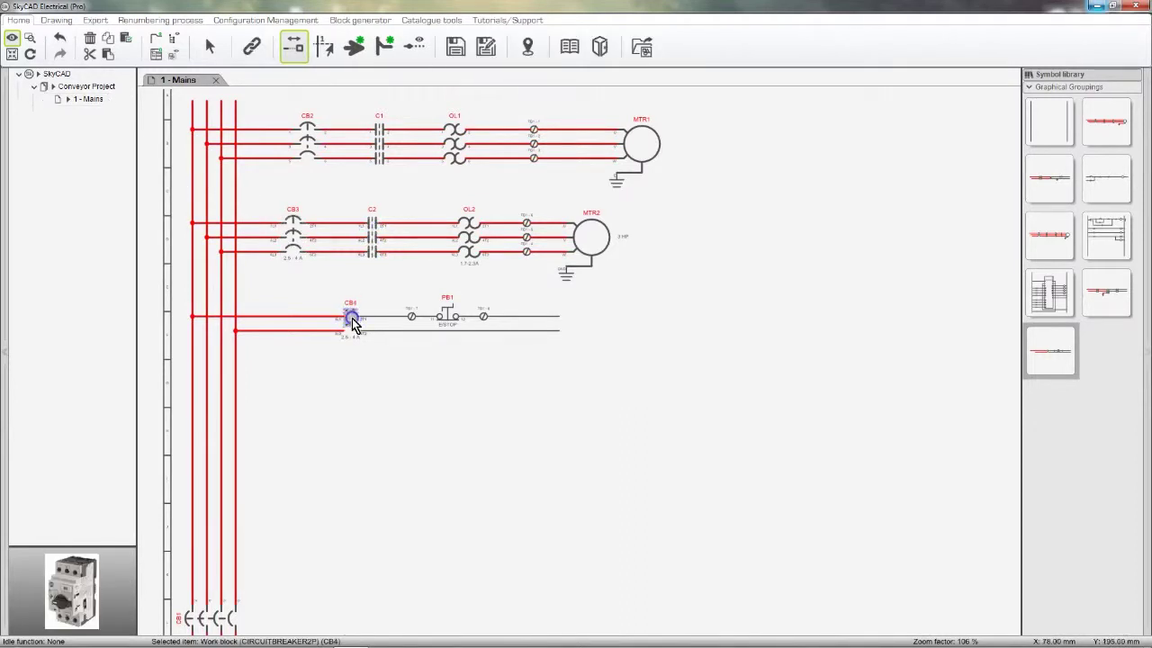
{"action": "left_click", "coordinate": [583, 243]}
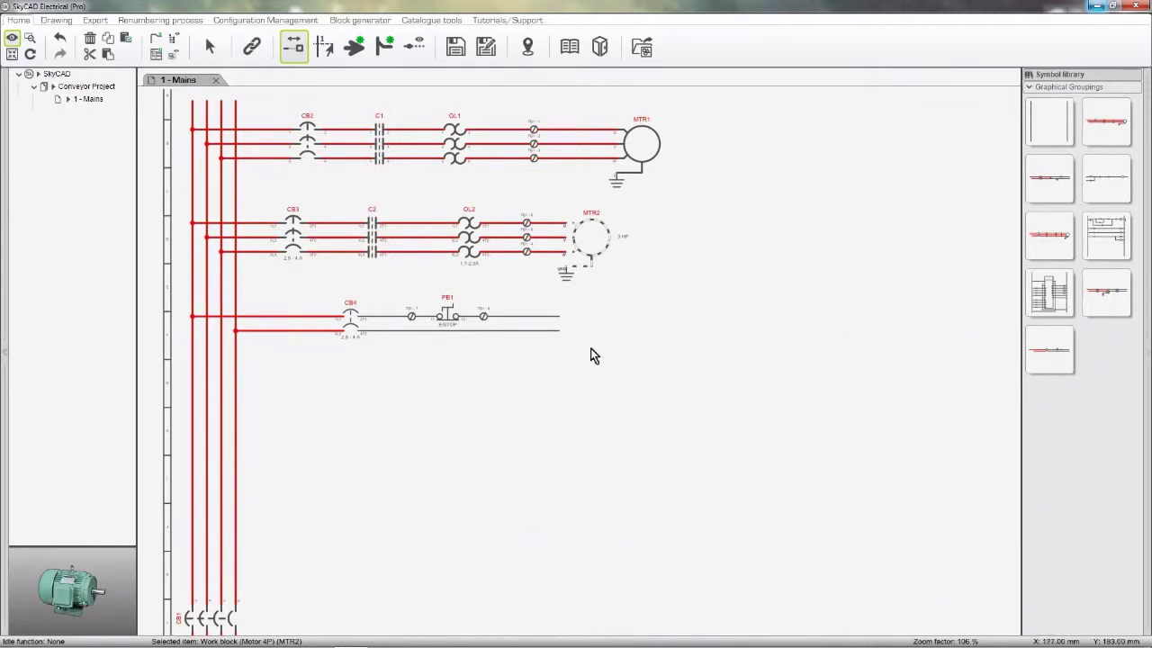
Step: Copy the CB4 control branch below itself as CB5/PB2 and place the FU2/PWS1/FU1 power supply branch
{"action": "left_click", "coordinate": [516, 339]}
{"action": "left_click", "coordinate": [281, 316]}
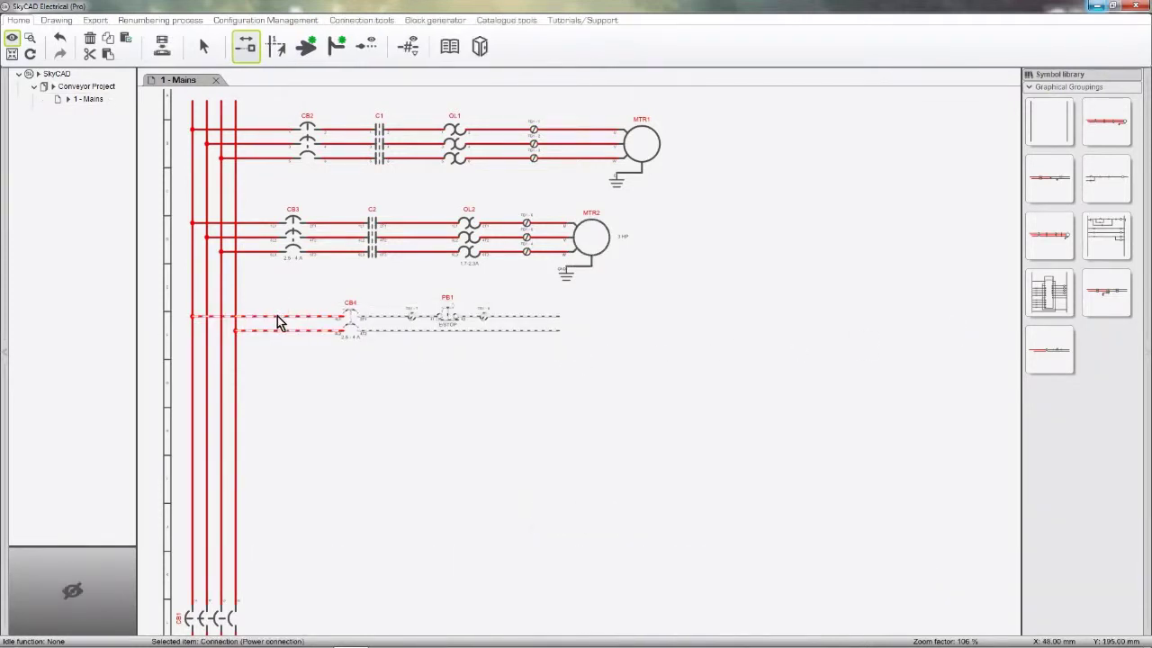
{"action": "left_click_drag", "start_coordinate": [276, 319], "coordinate": [276, 378], "text": "ctrl"}
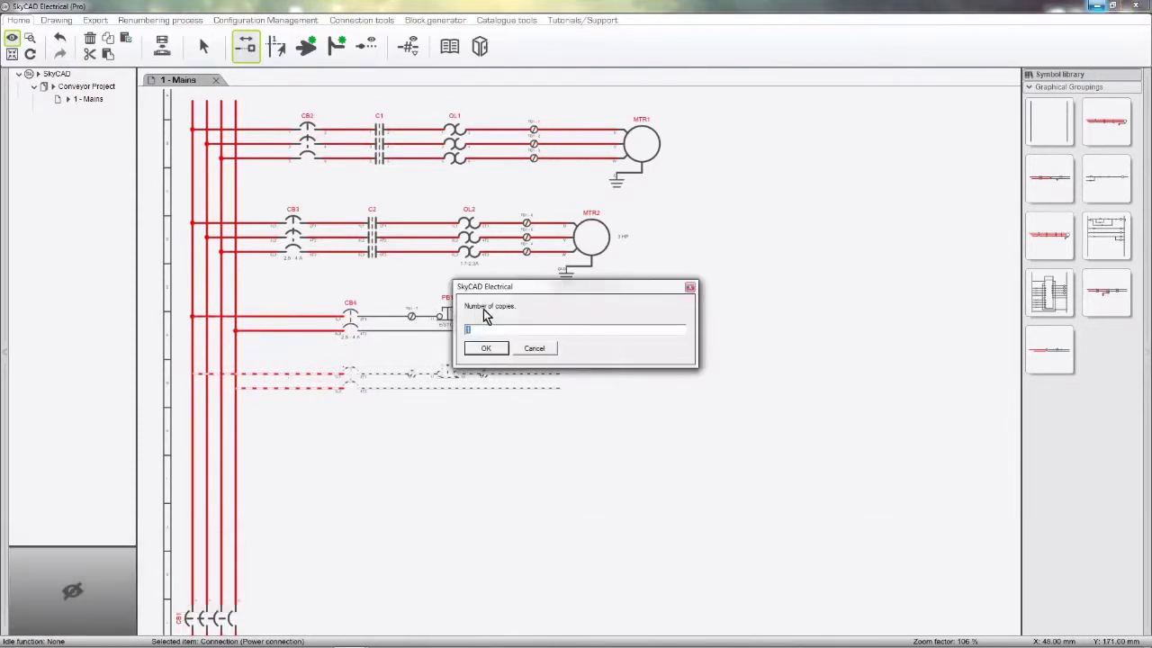
{"action": "left_click", "coordinate": [486, 348]}
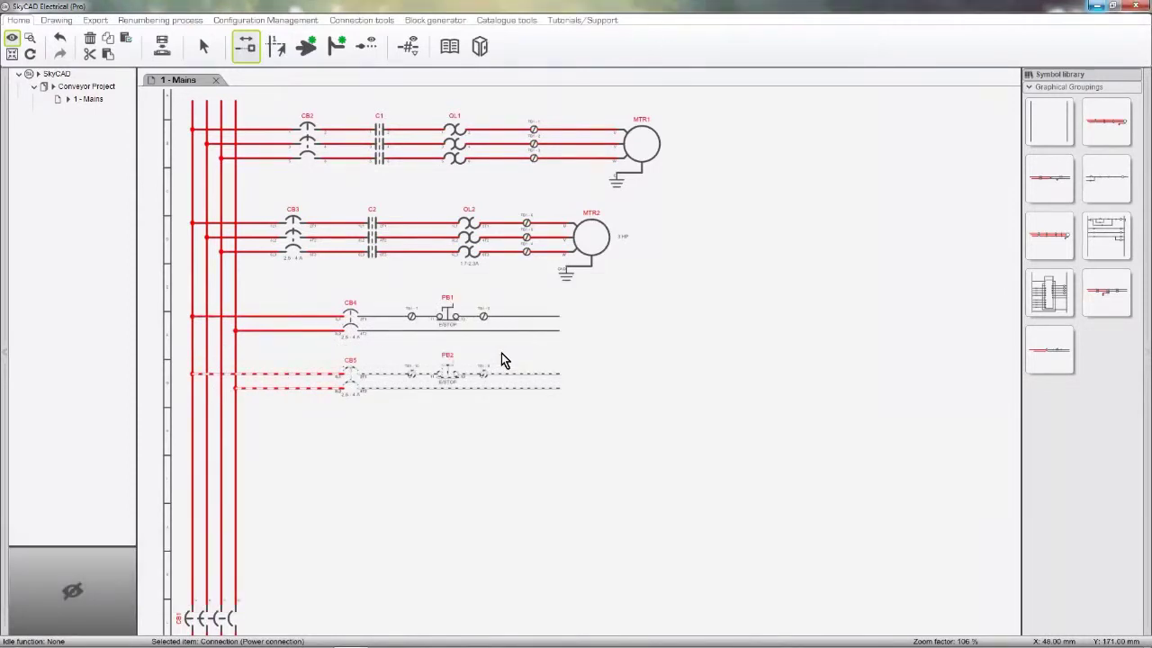
{"action": "left_click", "coordinate": [1108, 302]}
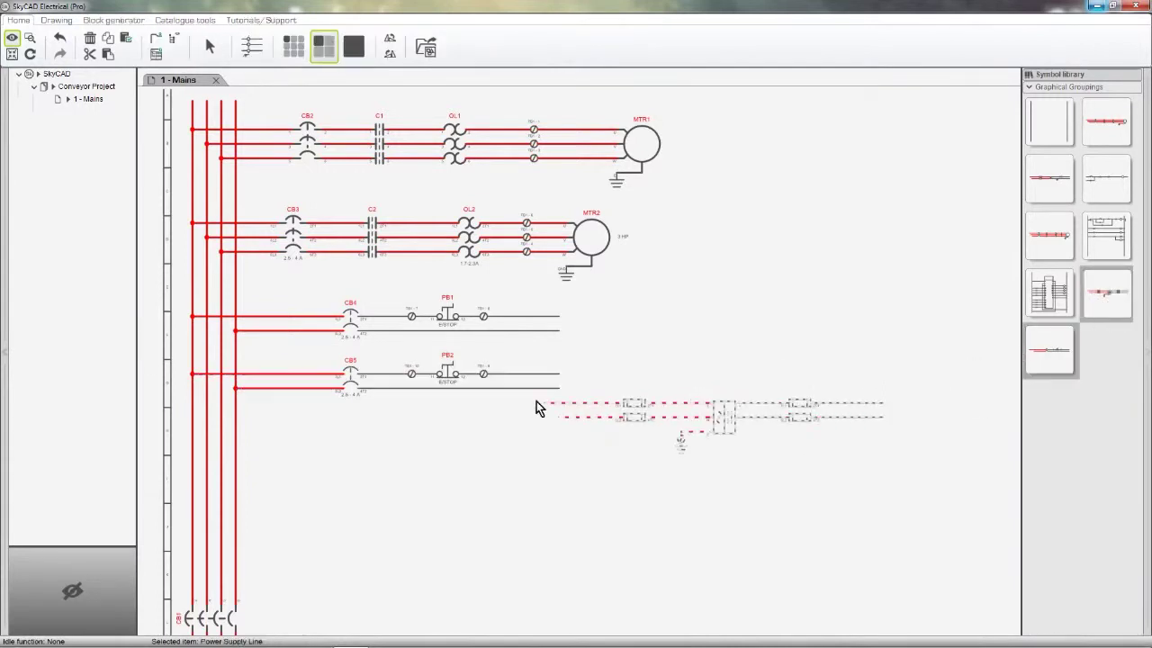
{"action": "left_click", "coordinate": [224, 443]}
Step: Change main breaker CB1's tag to CB0
{"action": "left_click", "coordinate": [178, 619]}
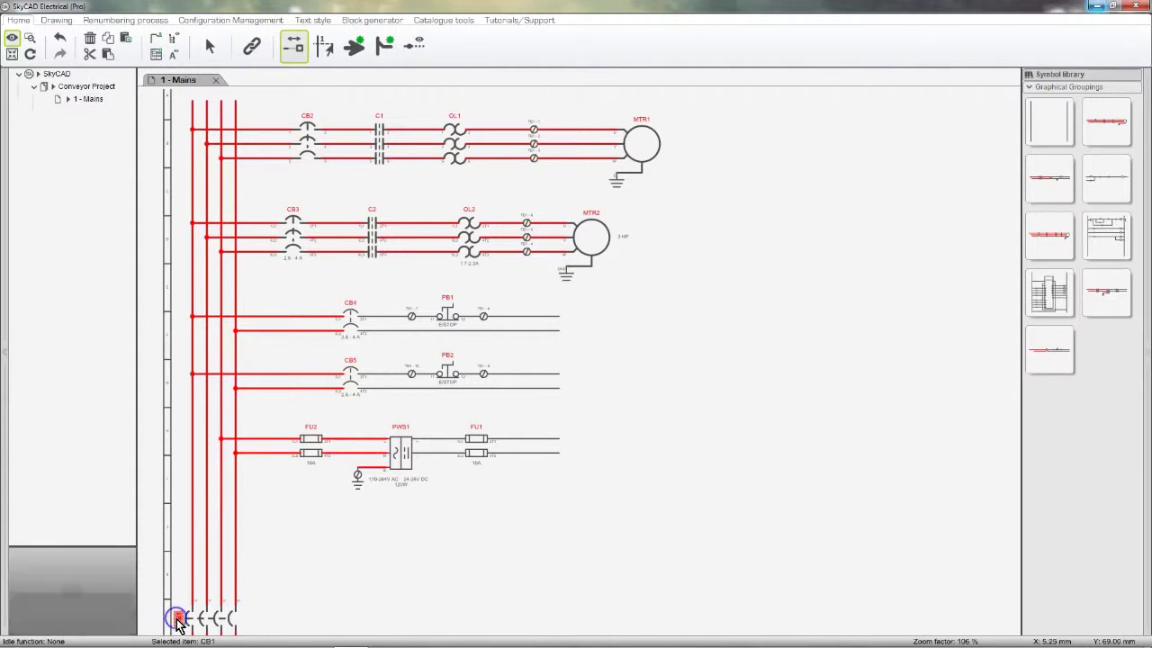
{"action": "double_click", "coordinate": [178, 619]}
{"action": "left_click", "coordinate": [507, 347]}
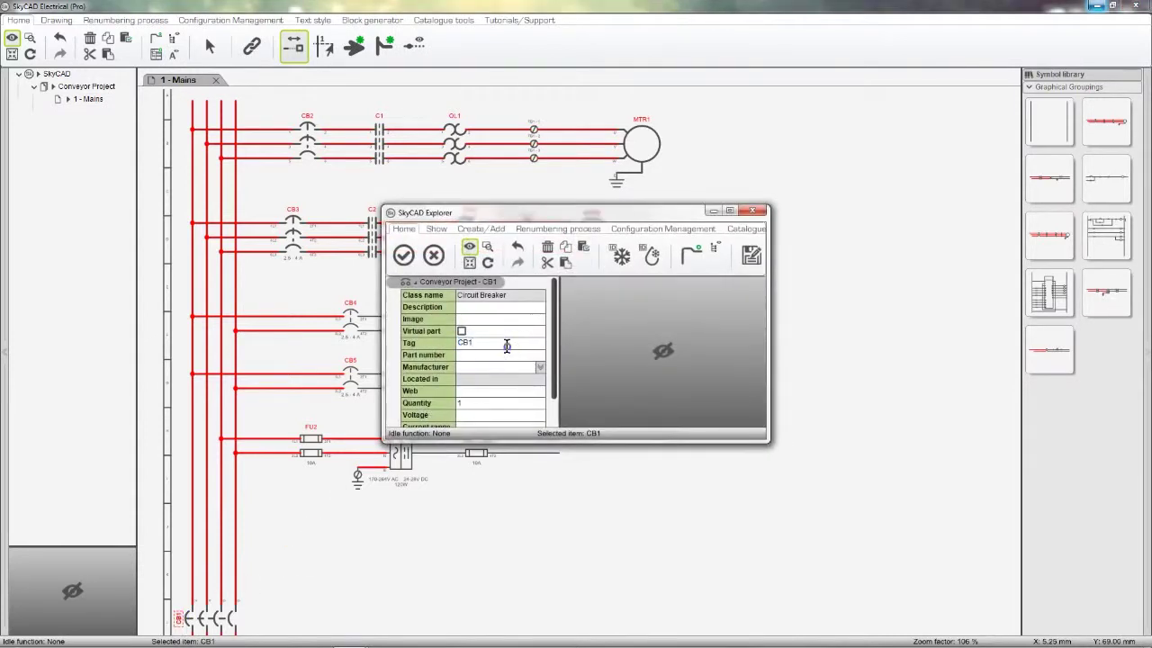
{"action": "left_click", "coordinate": [404, 255]}
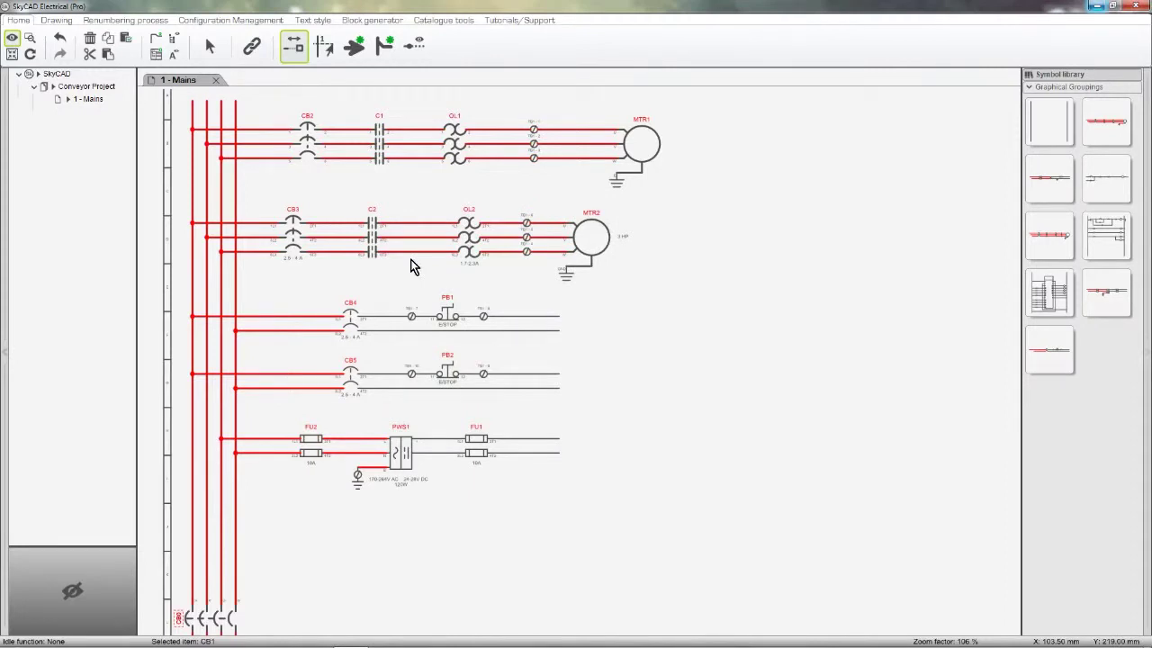
{"action": "left_click", "coordinate": [106, 87]}
{"action": "left_click", "coordinate": [254, 20]}
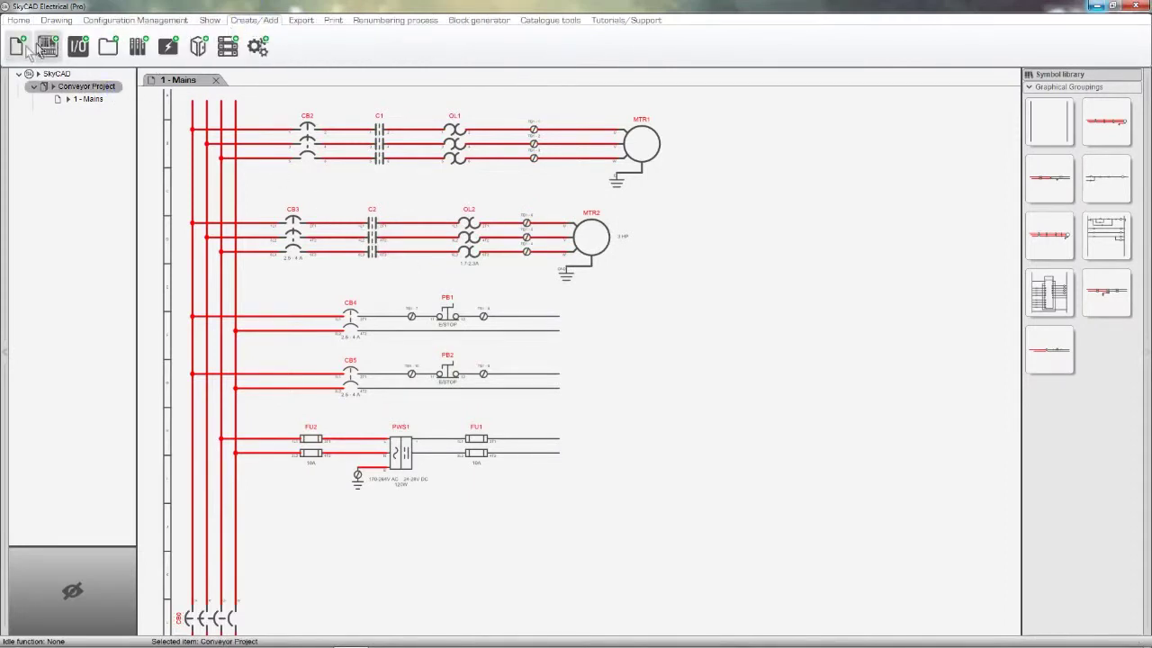
Step: Add sheet 2 with the title 'Controls'
{"action": "left_click", "coordinate": [46, 46]}
{"action": "left_click", "coordinate": [69, 111]}
{"action": "left_click", "coordinate": [107, 160]}
{"action": "type", "text": "Controls"}
{"action": "key", "text": "Return"}
{"action": "left_click", "coordinate": [70, 113]}
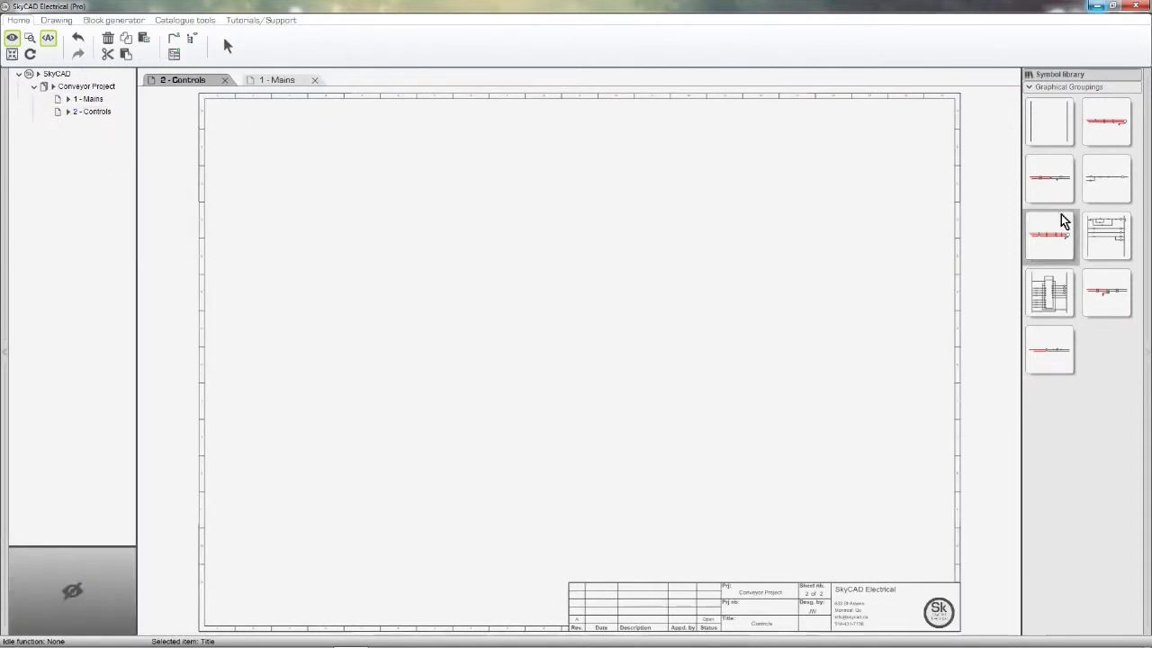
Step: Place the Generic Motor Controls ladder diagram on the Controls sheet
{"action": "left_click", "coordinate": [1106, 237]}
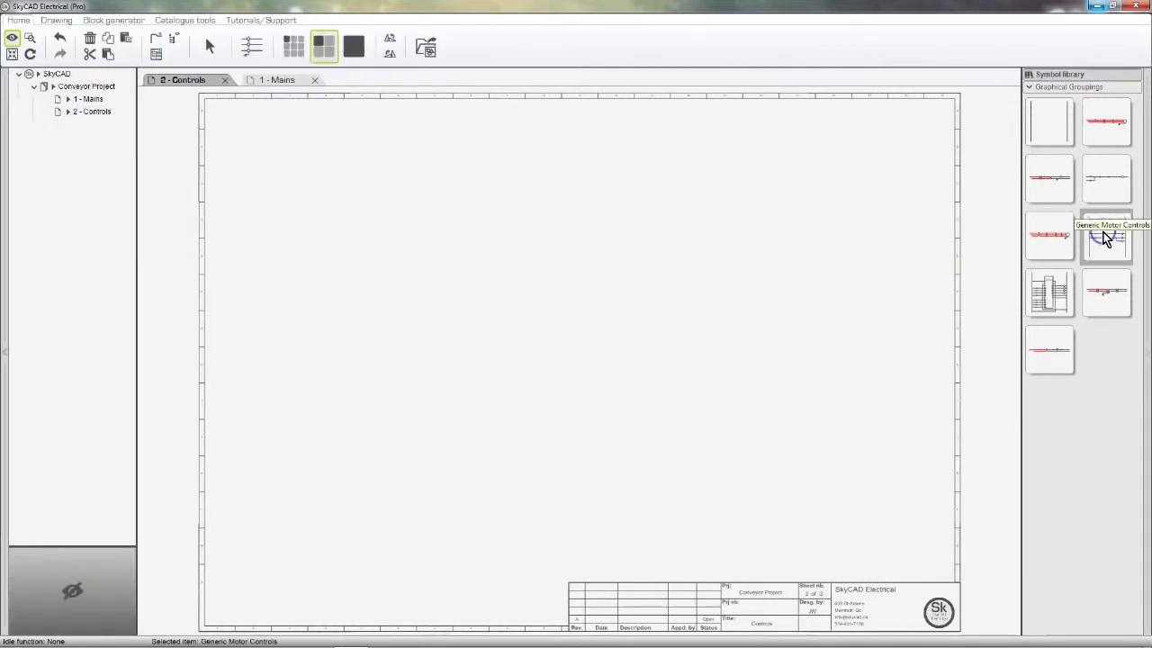
{"action": "left_click", "coordinate": [233, 167]}
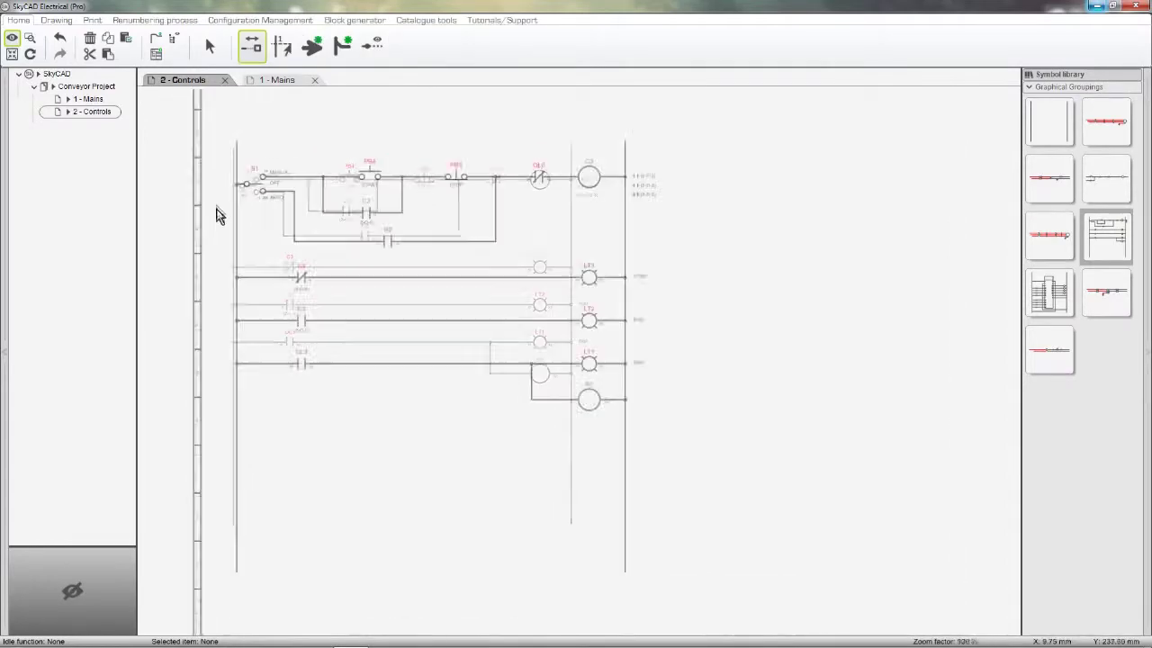
{"action": "left_click", "coordinate": [106, 86]}
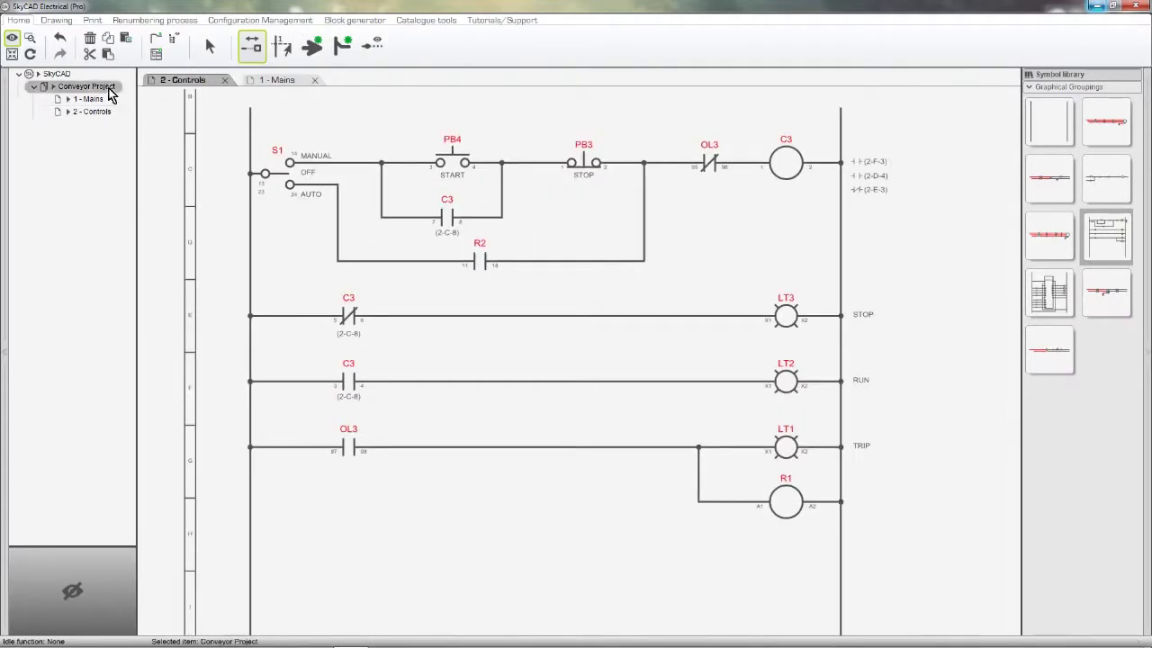
{"action": "left_click", "coordinate": [206, 18]}
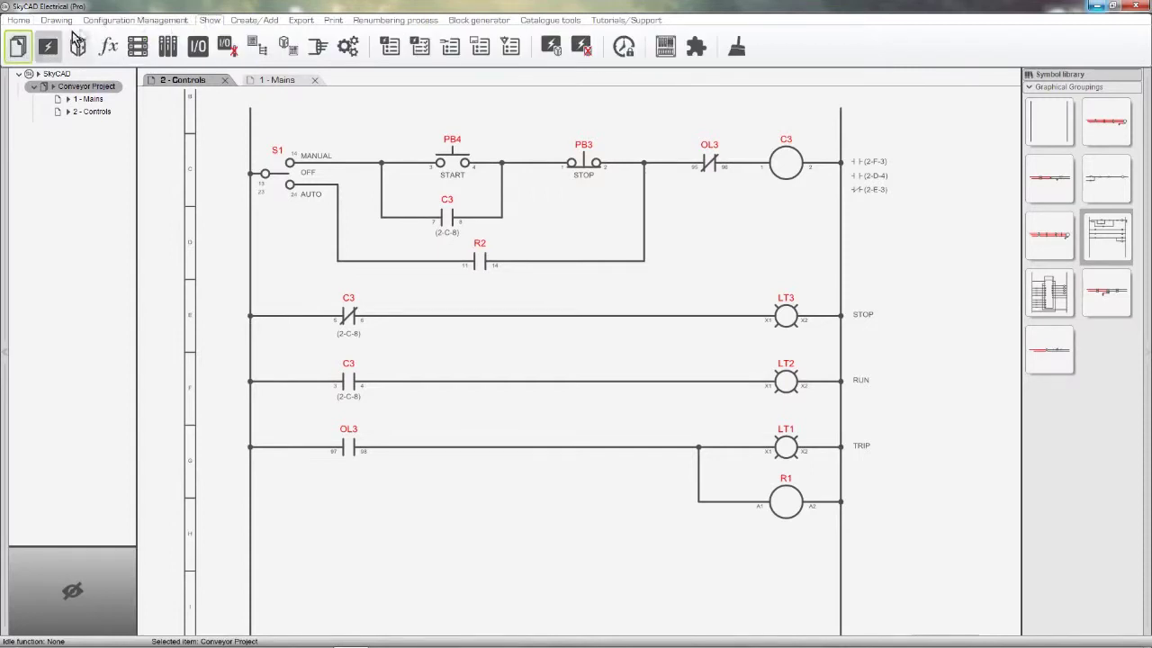
Step: List the project components and locate lamps LT1, LT2, LT3 and selector S1
{"action": "left_click", "coordinate": [45, 47]}
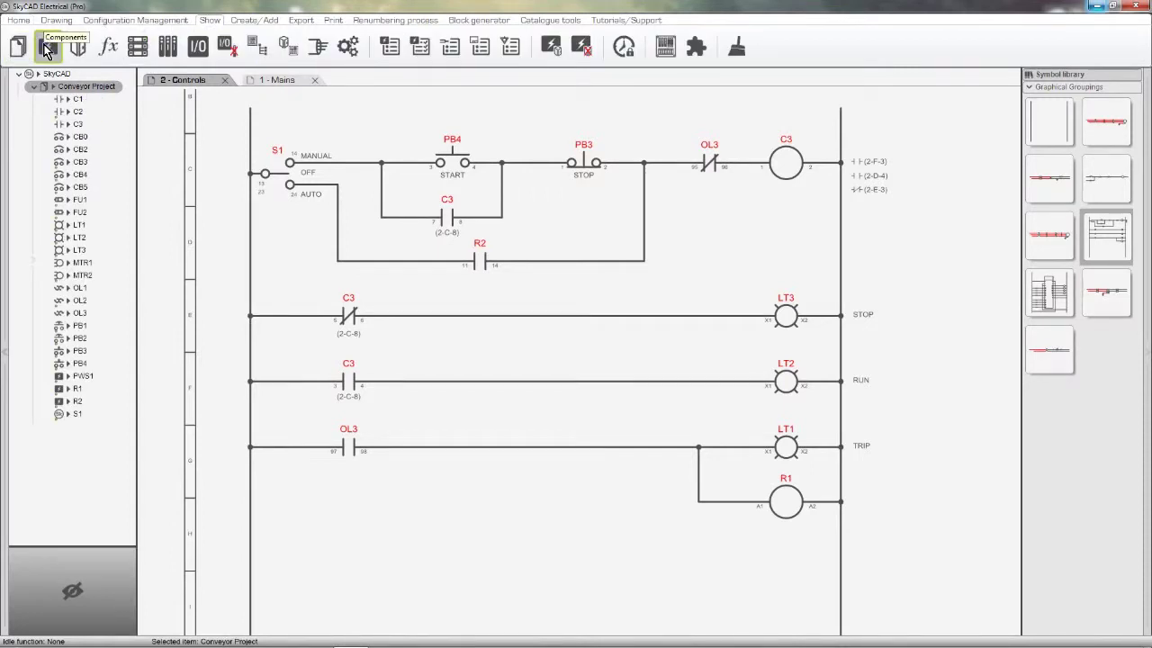
{"action": "left_click", "coordinate": [93, 230]}
{"action": "left_click", "coordinate": [91, 238]}
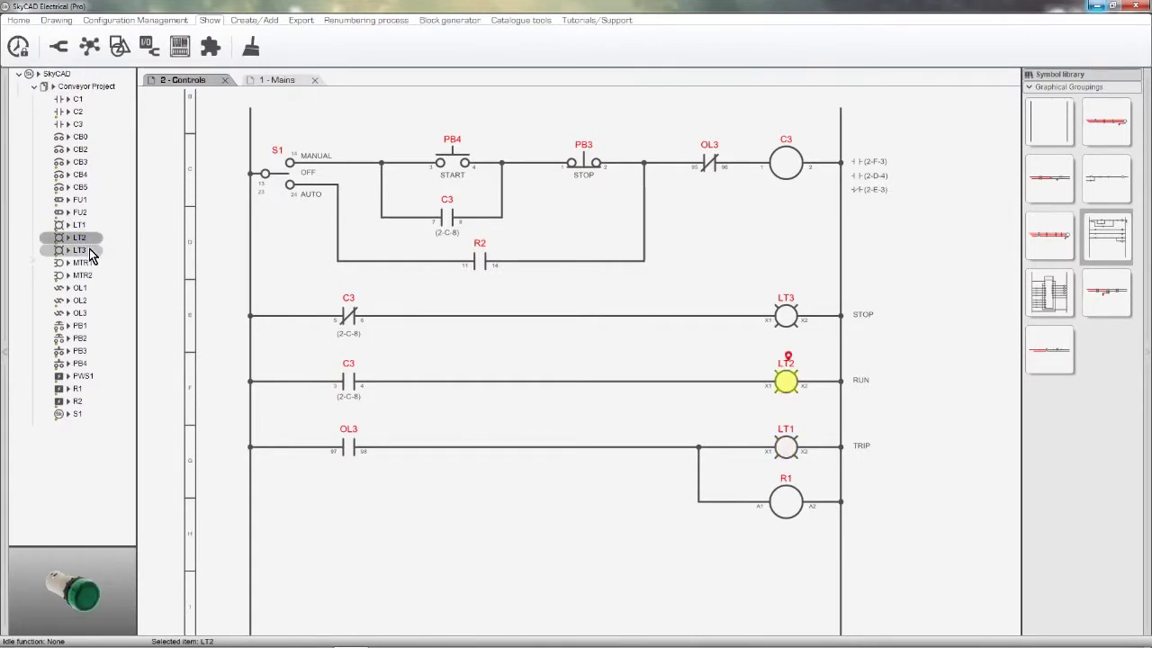
{"action": "left_click", "coordinate": [90, 251]}
{"action": "left_click", "coordinate": [81, 416]}
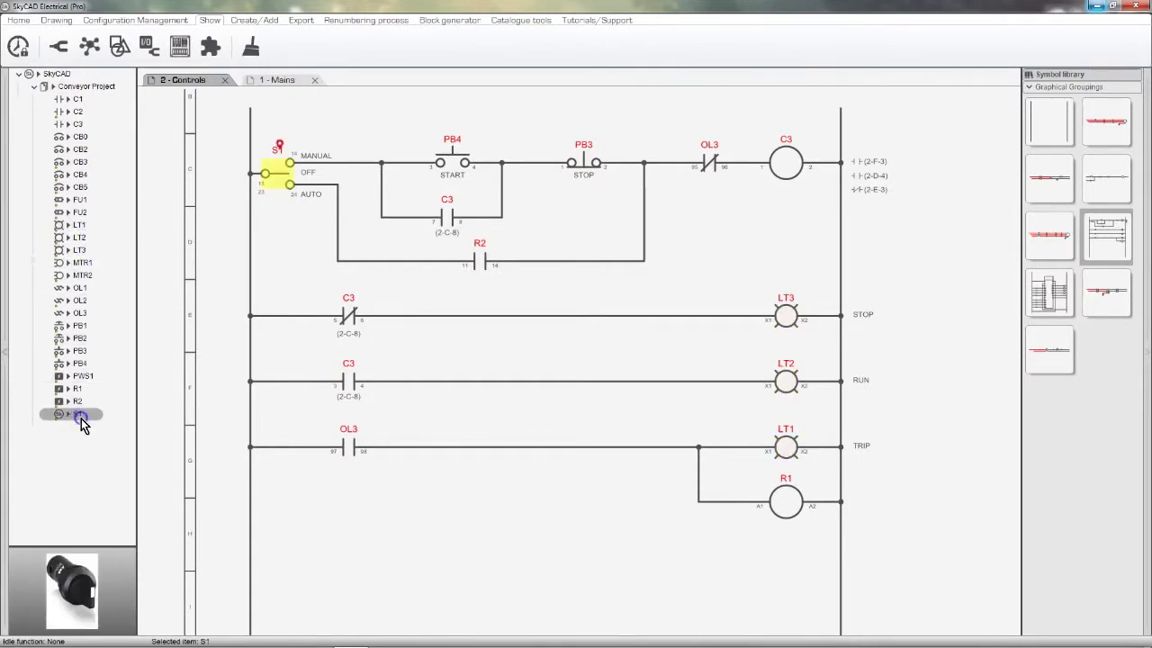
Step: Inspect PB4, PB3, relay R1 and contactor C3, then return to the 1 - Mains sheet
{"action": "left_click", "coordinate": [452, 165]}
{"action": "left_click", "coordinate": [586, 163]}
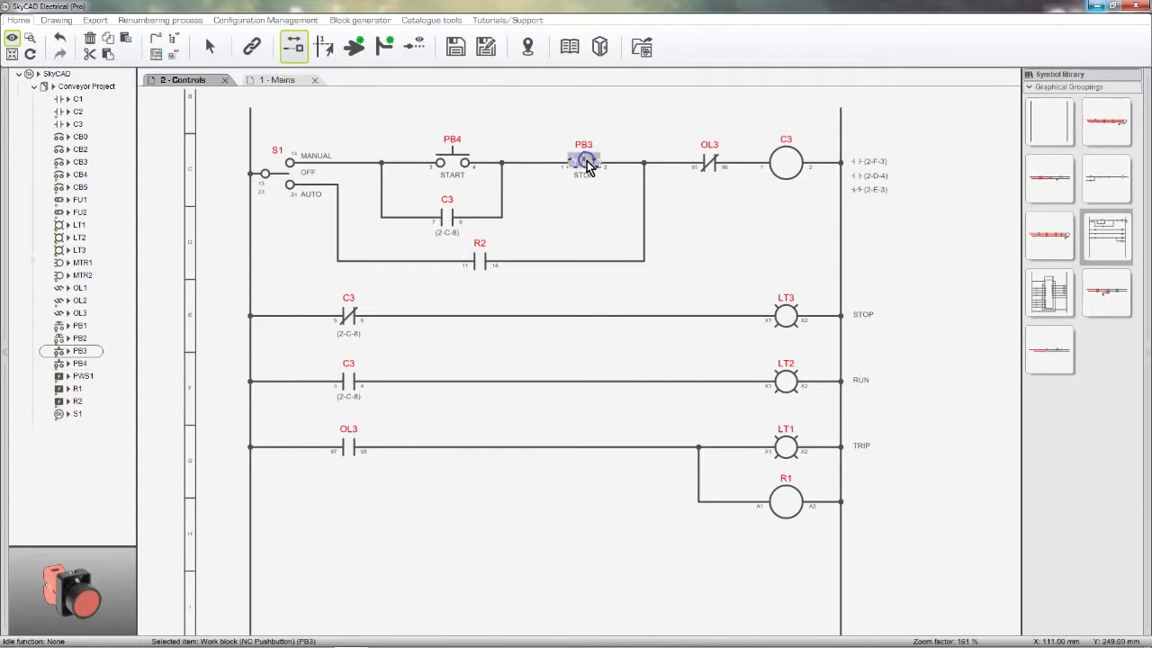
{"action": "left_click", "coordinate": [780, 504]}
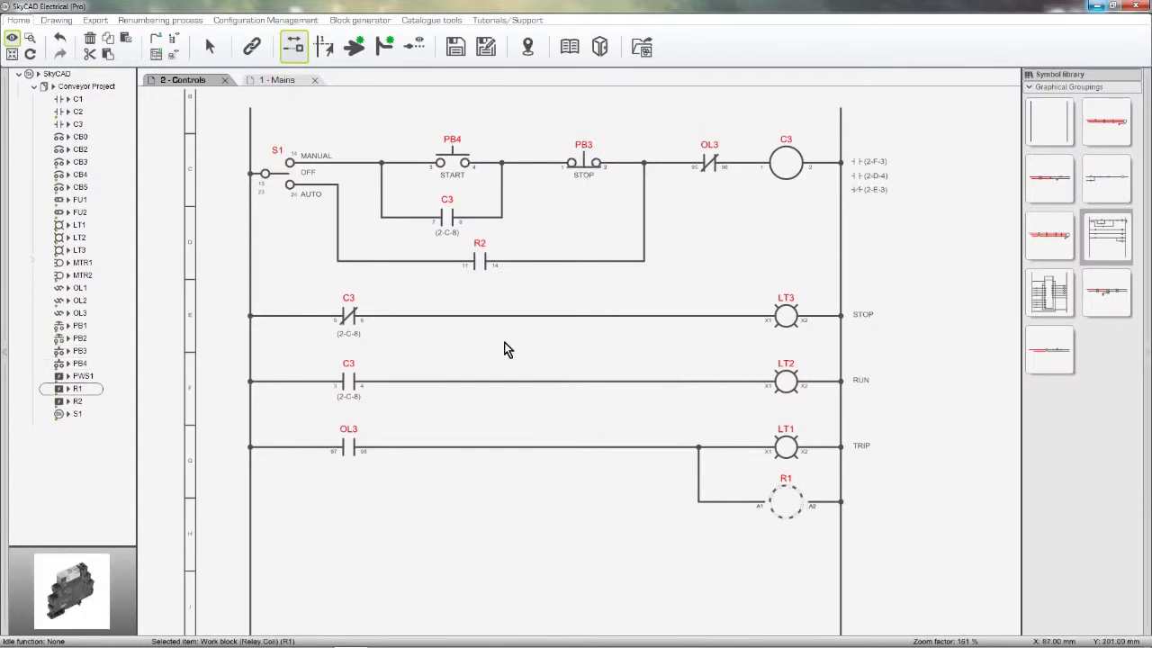
{"action": "left_click", "coordinate": [79, 125]}
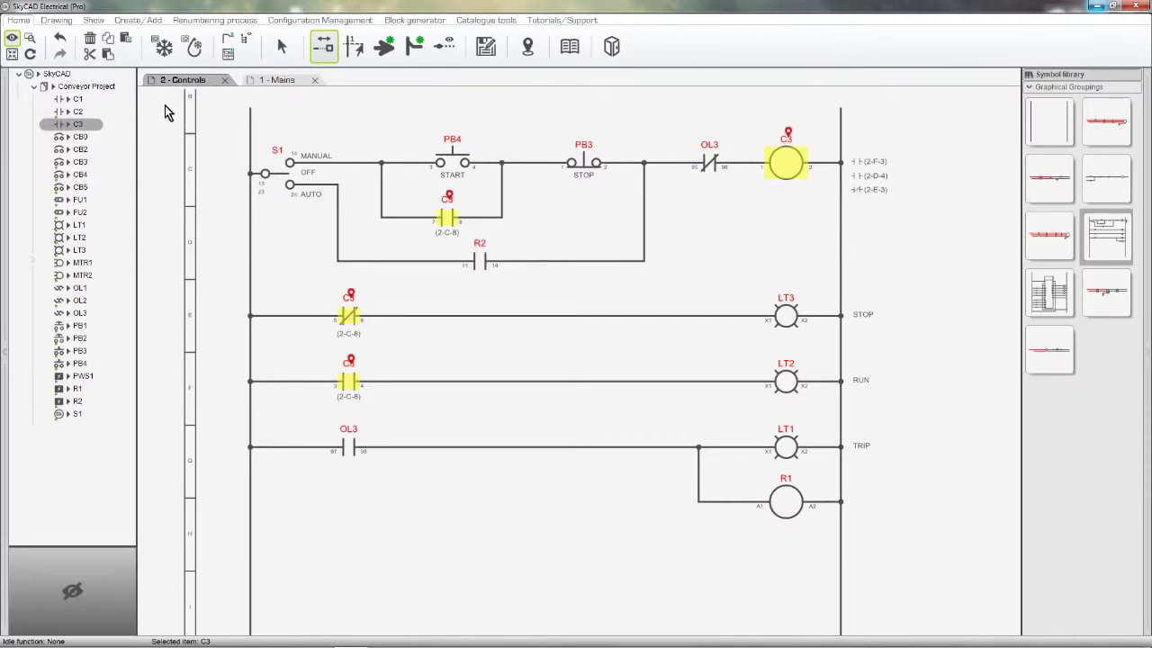
{"action": "left_click", "coordinate": [258, 81]}
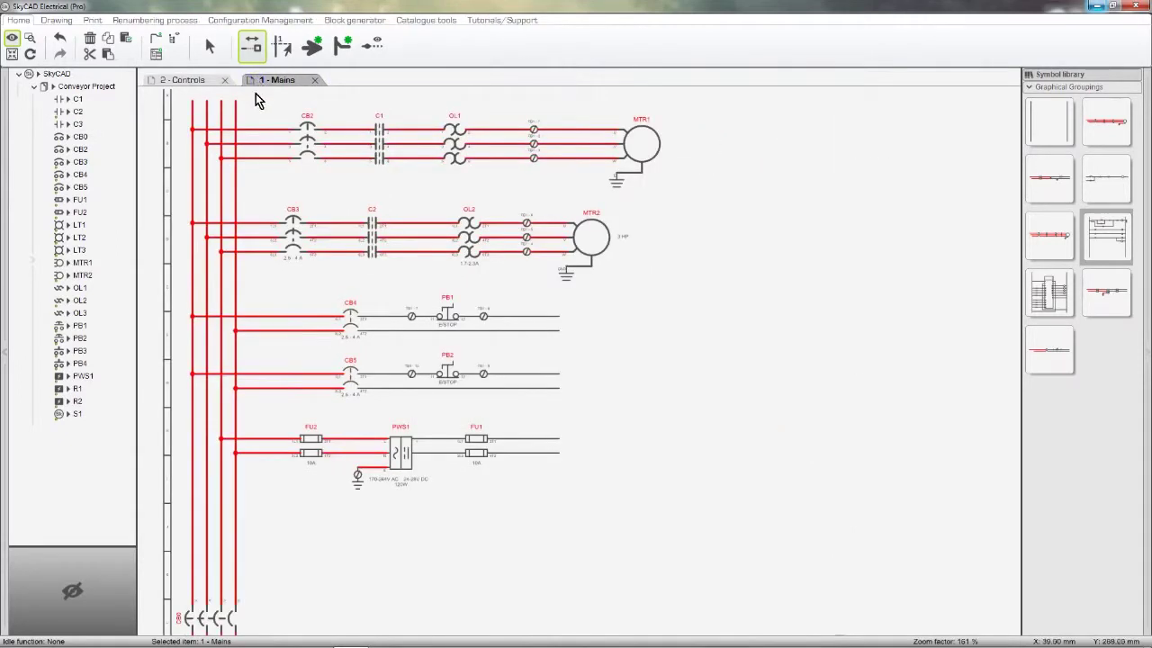
Step: Link coil C3 on the Controls sheet to Mains contactor C1, then check C3's instances on Mains
{"action": "left_click", "coordinate": [382, 151]}
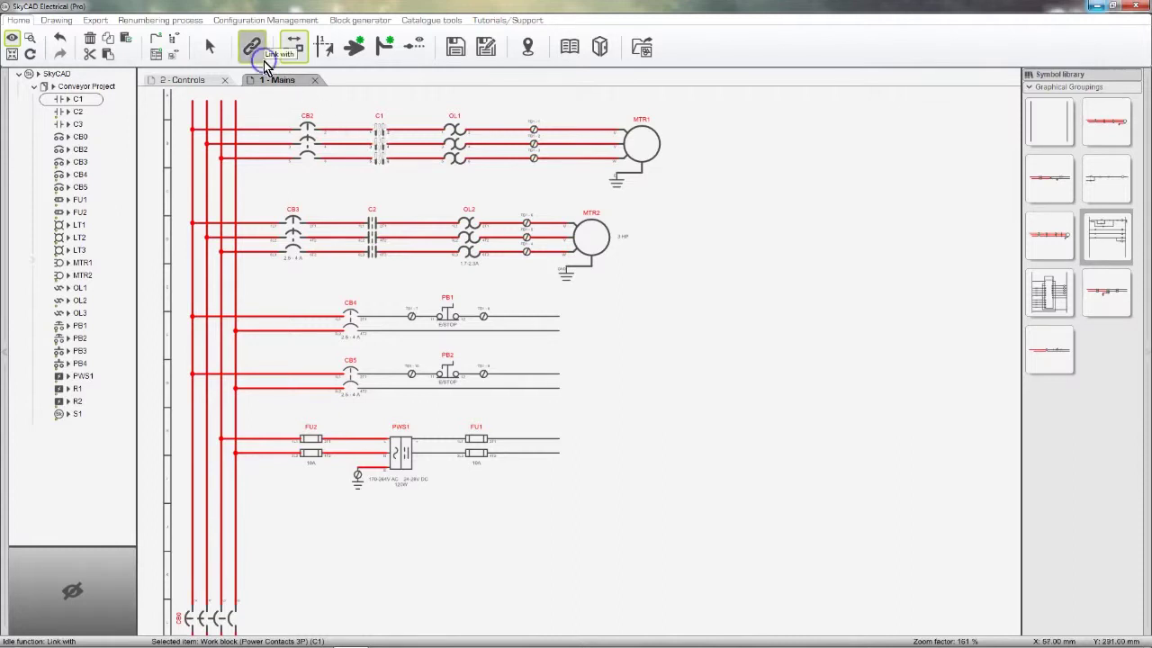
{"action": "left_click", "coordinate": [208, 79]}
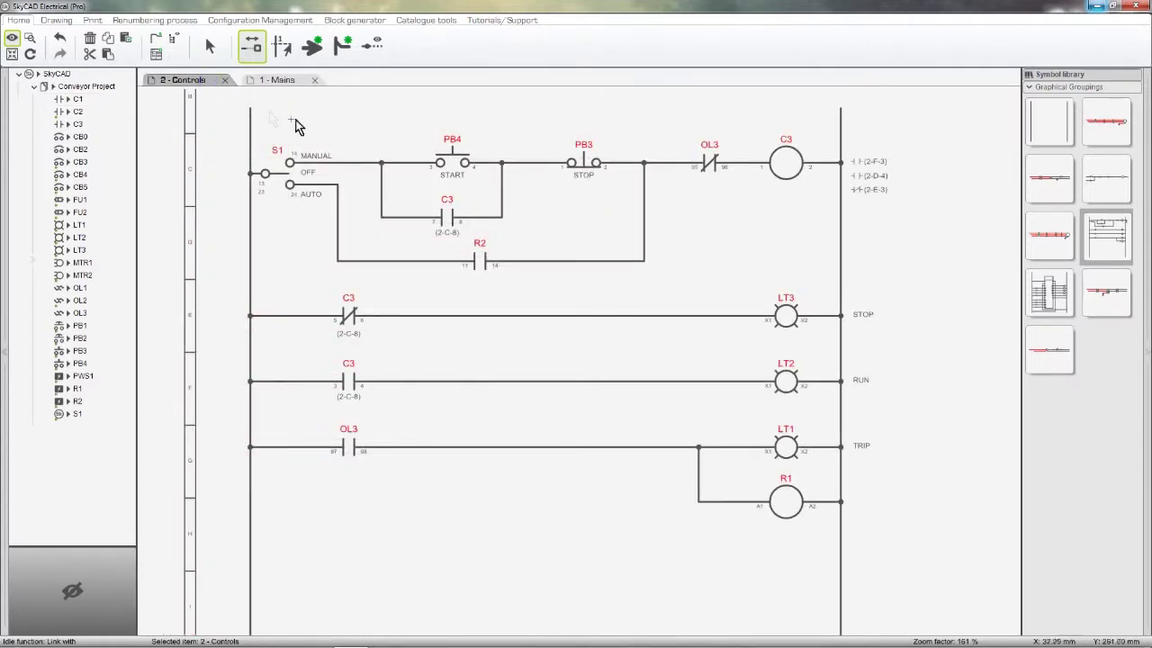
{"action": "left_click", "coordinate": [785, 165]}
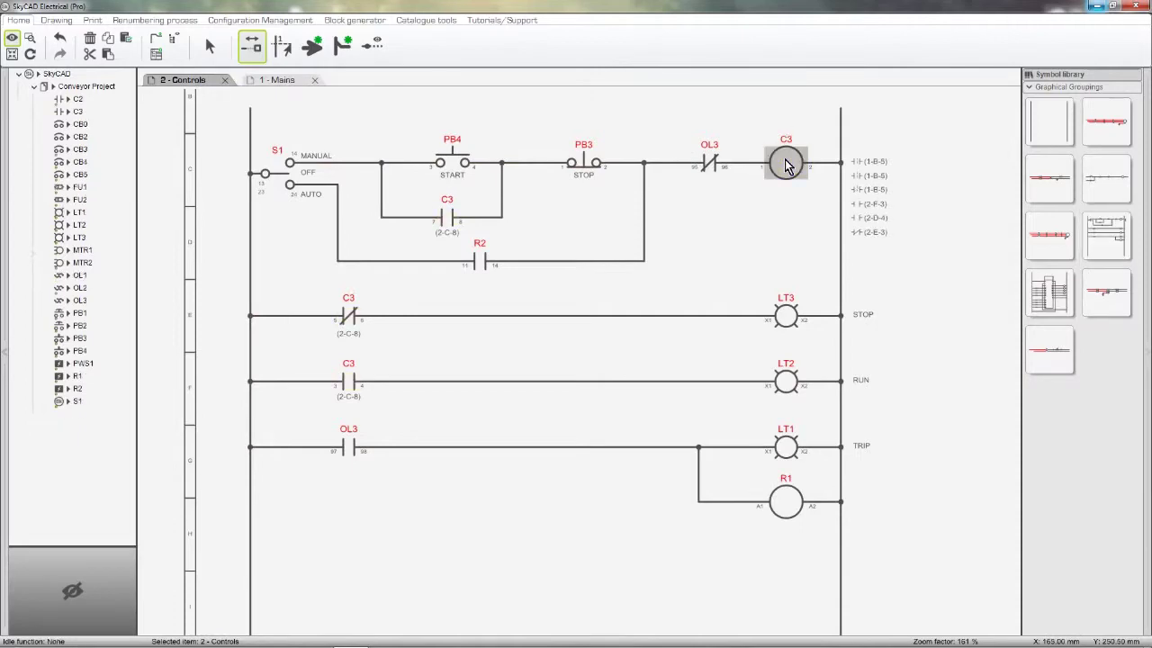
{"action": "scroll", "coordinate": [833, 155], "scroll_direction": "up", "scroll_amount": 2}
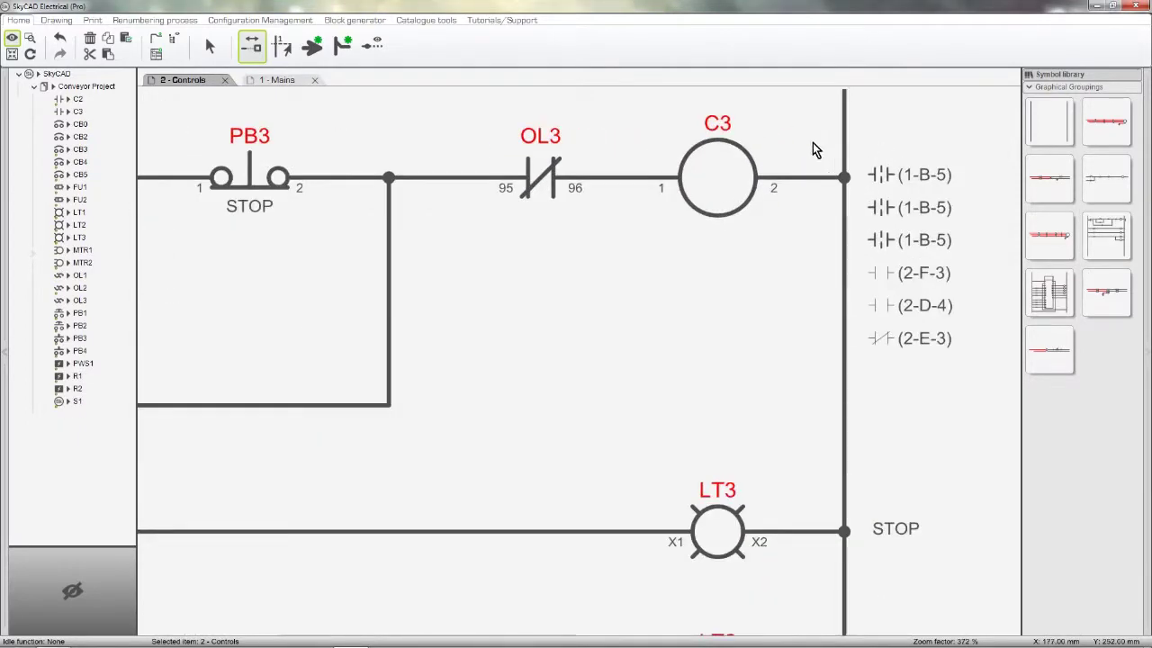
{"action": "scroll", "coordinate": [688, 162], "scroll_direction": "down", "scroll_amount": 5}
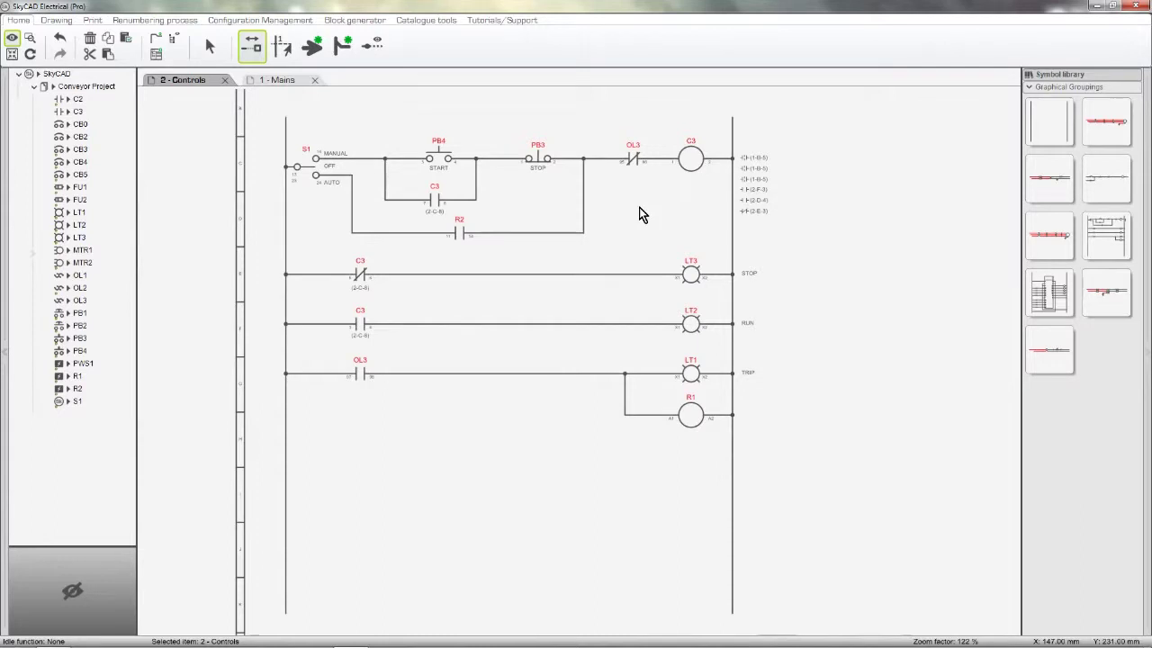
{"action": "left_click", "coordinate": [91, 114]}
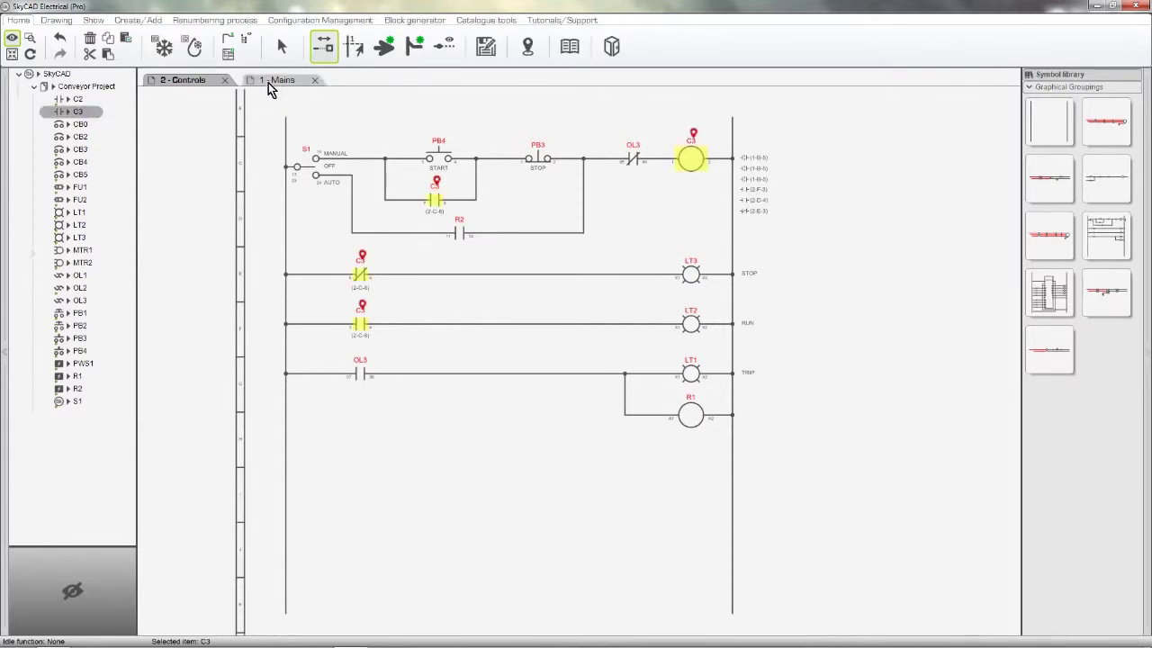
{"action": "left_click", "coordinate": [270, 83]}
Step: Show C3's contactor on the Mains sheet, then OL3's contacts on the Controls sheet
{"action": "left_click", "coordinate": [86, 117]}
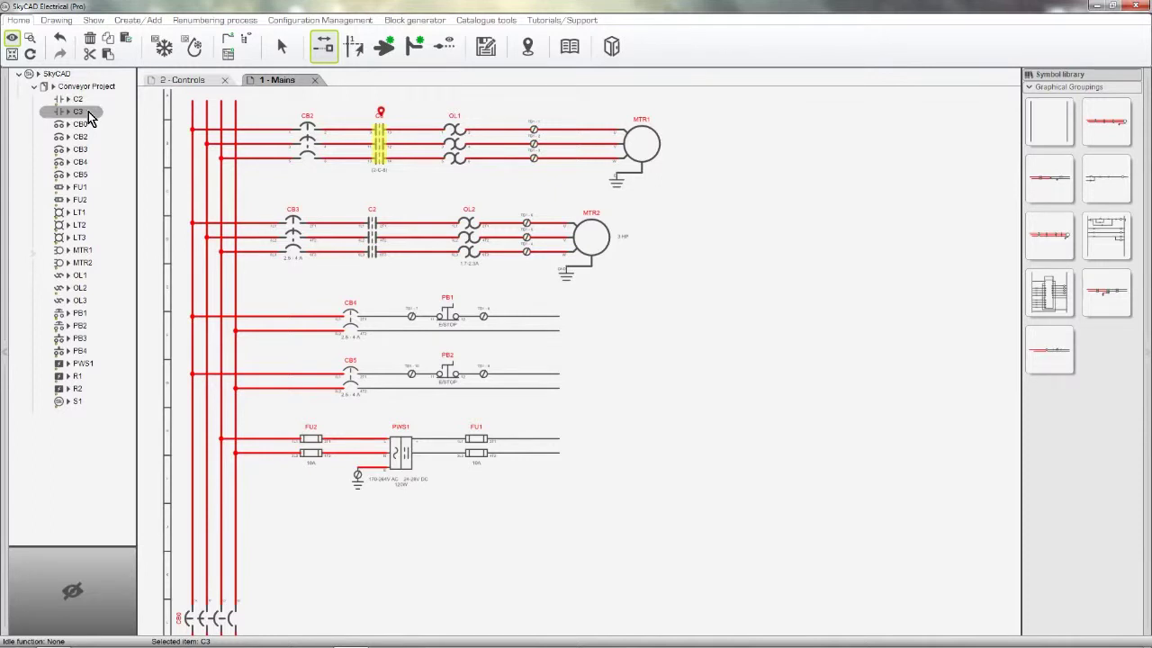
{"action": "left_click", "coordinate": [163, 83]}
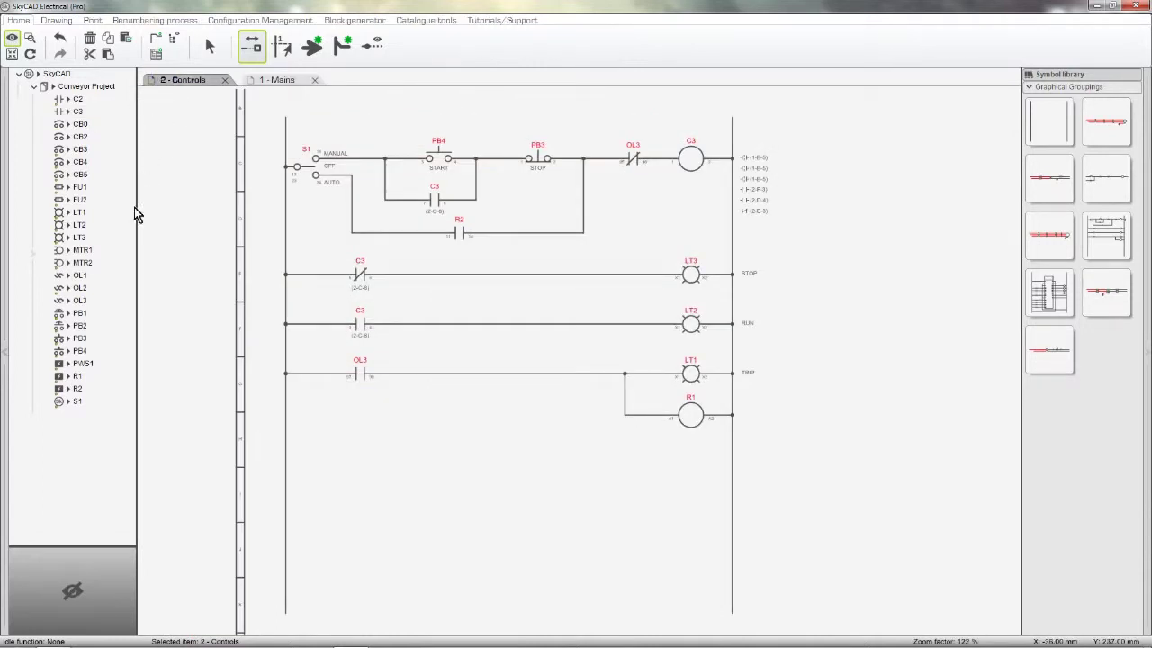
{"action": "left_click", "coordinate": [90, 302]}
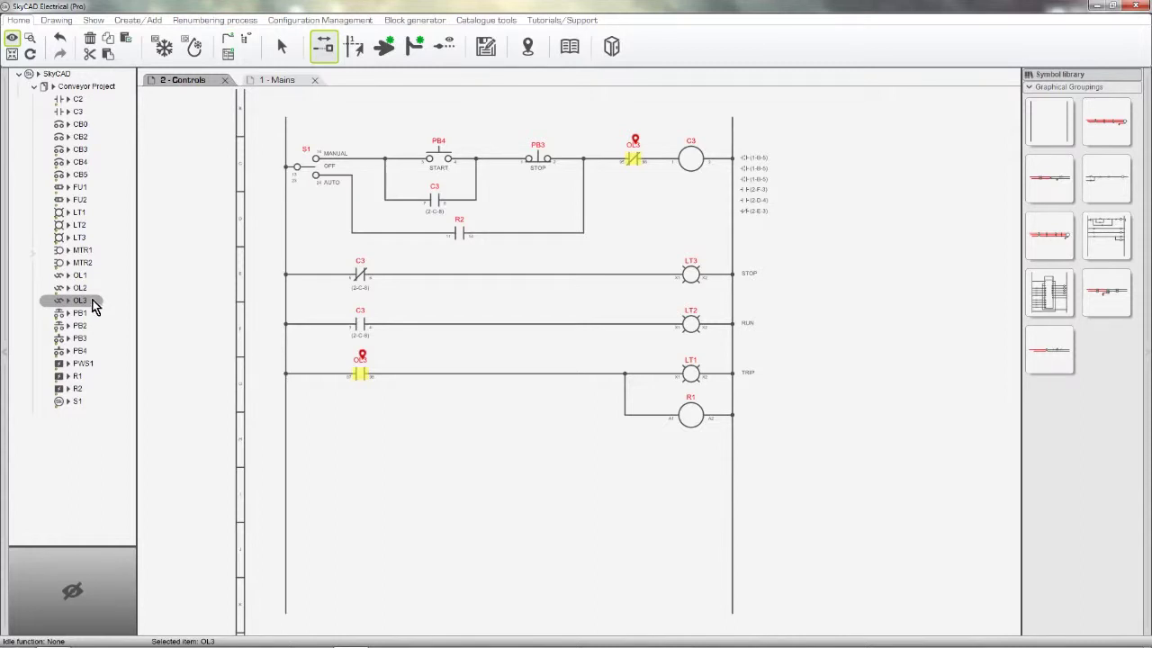
Step: Link both OL3 overload contacts on the Controls sheet to overload OL1 on the Mains sheet
{"action": "left_click", "coordinate": [286, 81]}
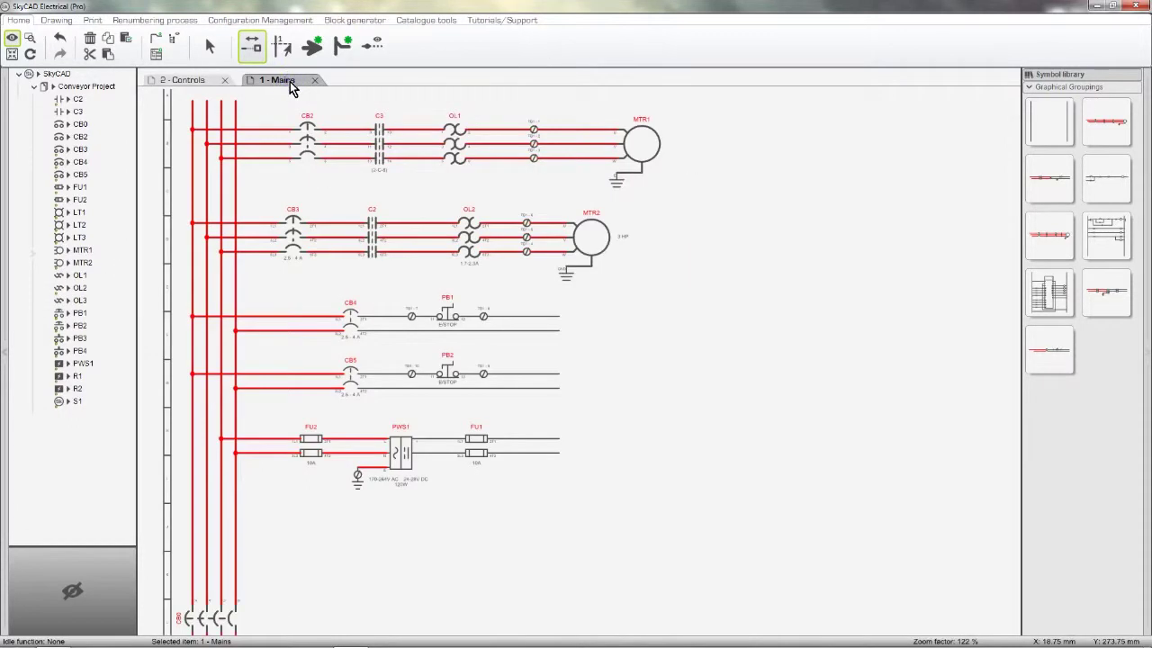
{"action": "left_click", "coordinate": [455, 147]}
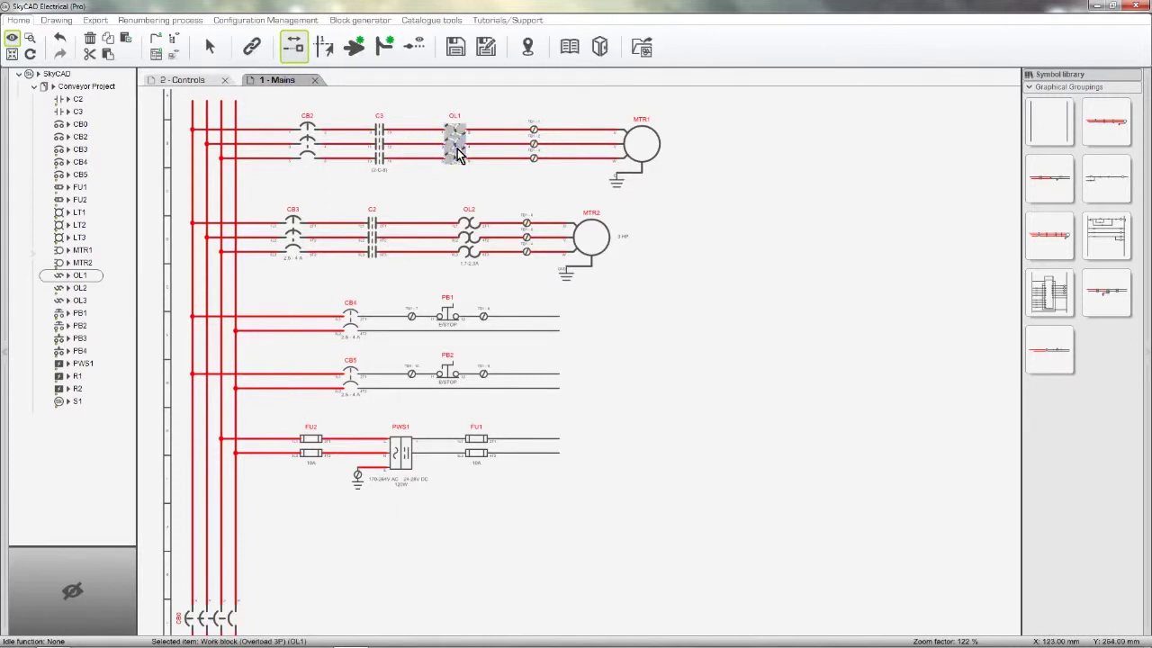
{"action": "left_click", "coordinate": [185, 81]}
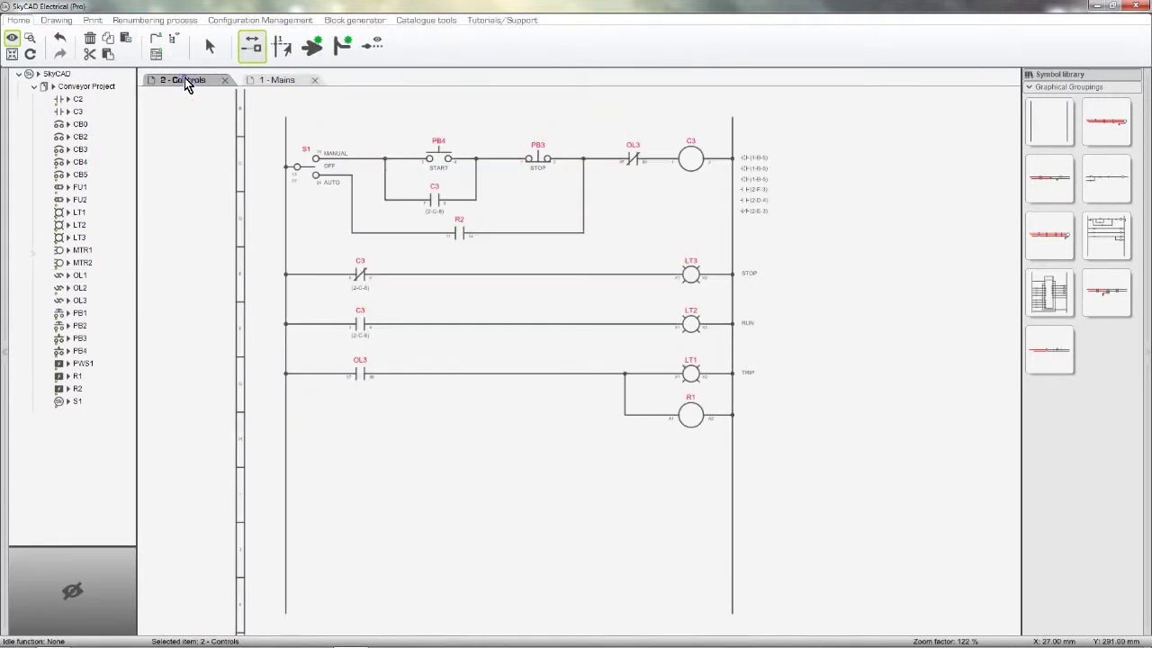
{"action": "left_click", "coordinate": [361, 373]}
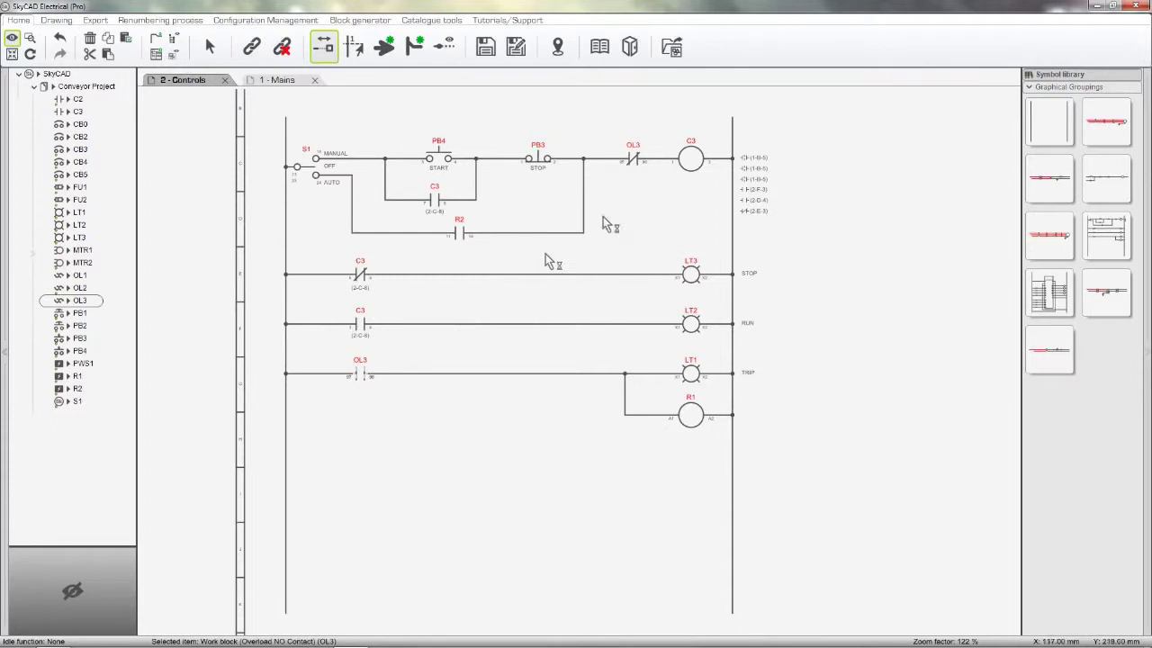
{"action": "left_click", "coordinate": [634, 160], "text": "ctrl"}
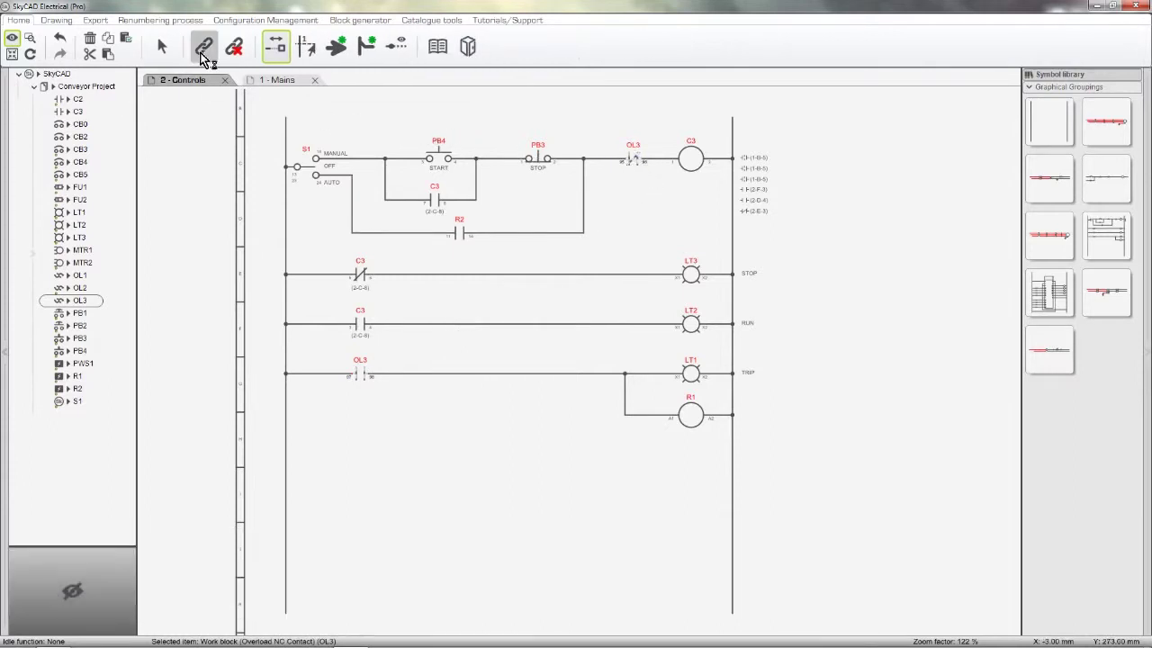
{"action": "left_click", "coordinate": [201, 52], "text": "shift"}
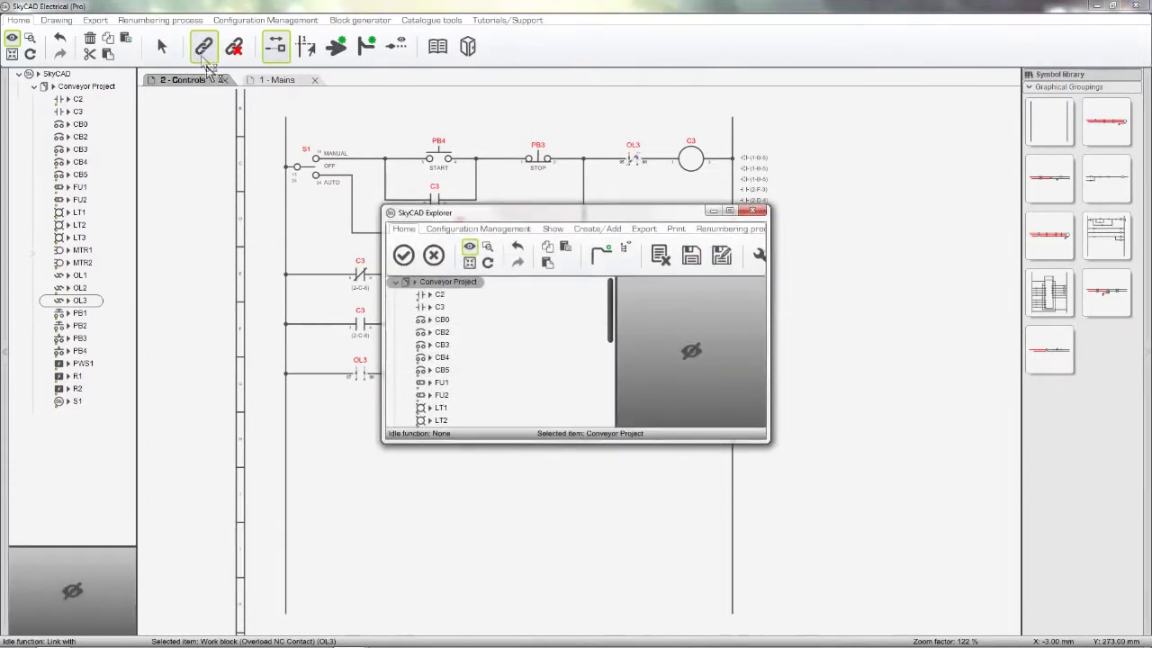
{"action": "scroll", "coordinate": [425, 360], "scroll_direction": "down", "scroll_amount": 3}
{"action": "left_click", "coordinate": [441, 373]}
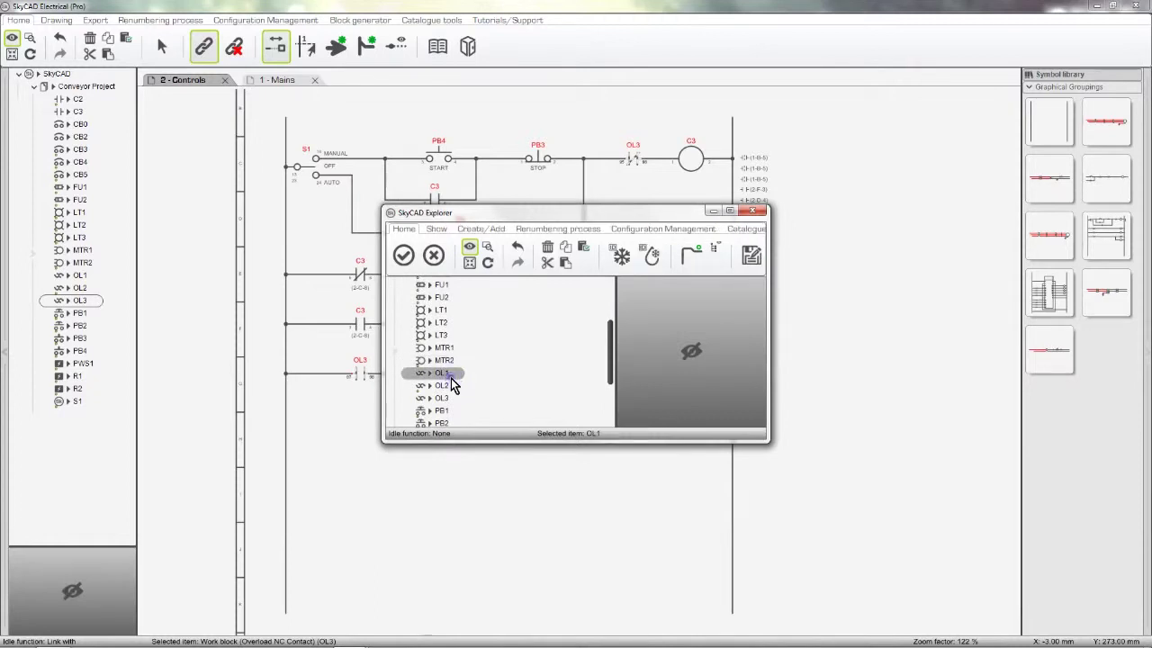
{"action": "left_click", "coordinate": [405, 258]}
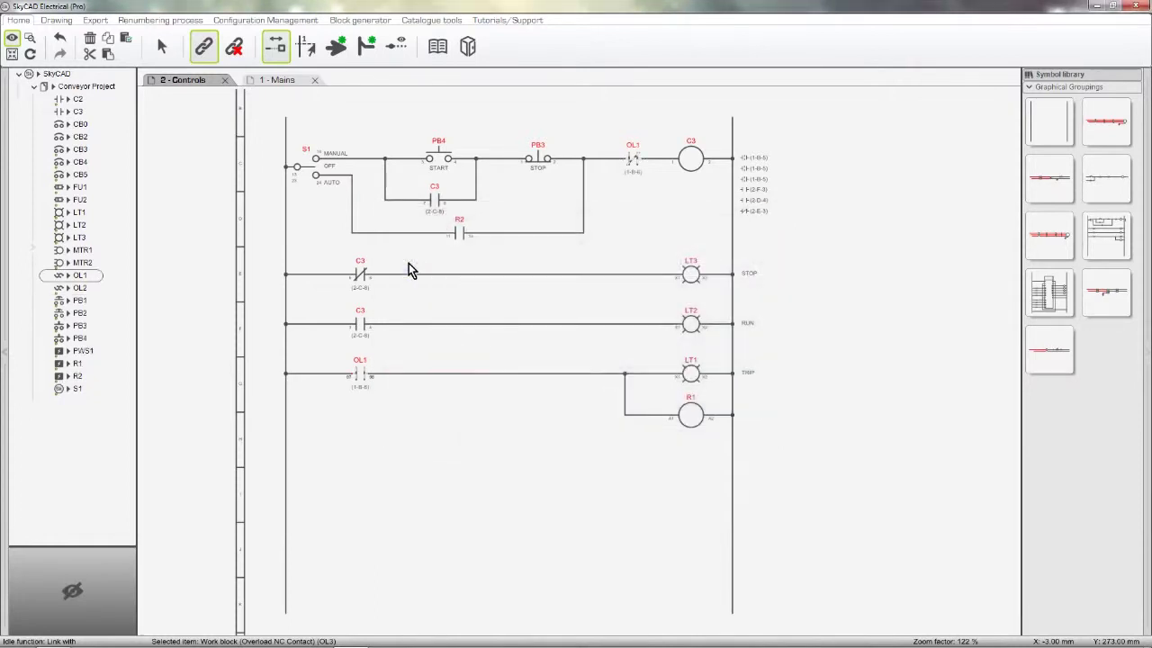
{"action": "key", "text": "Escape"}
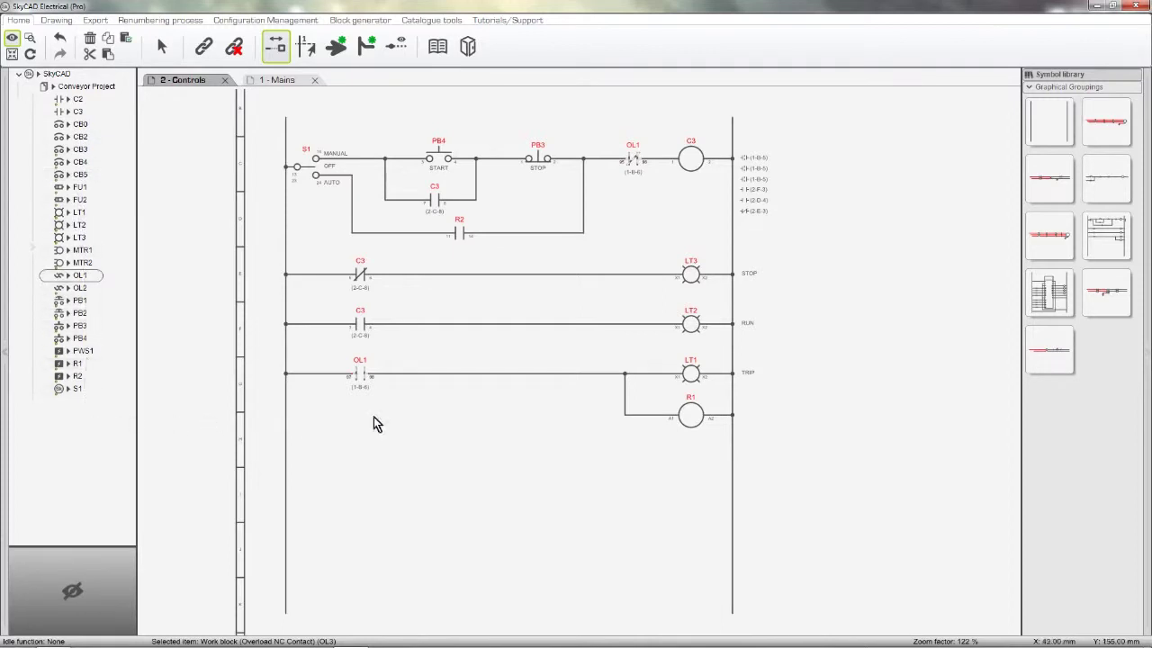
{"action": "middle_click_drag", "start_coordinate": [889, 363], "coordinate": [598, 368]}
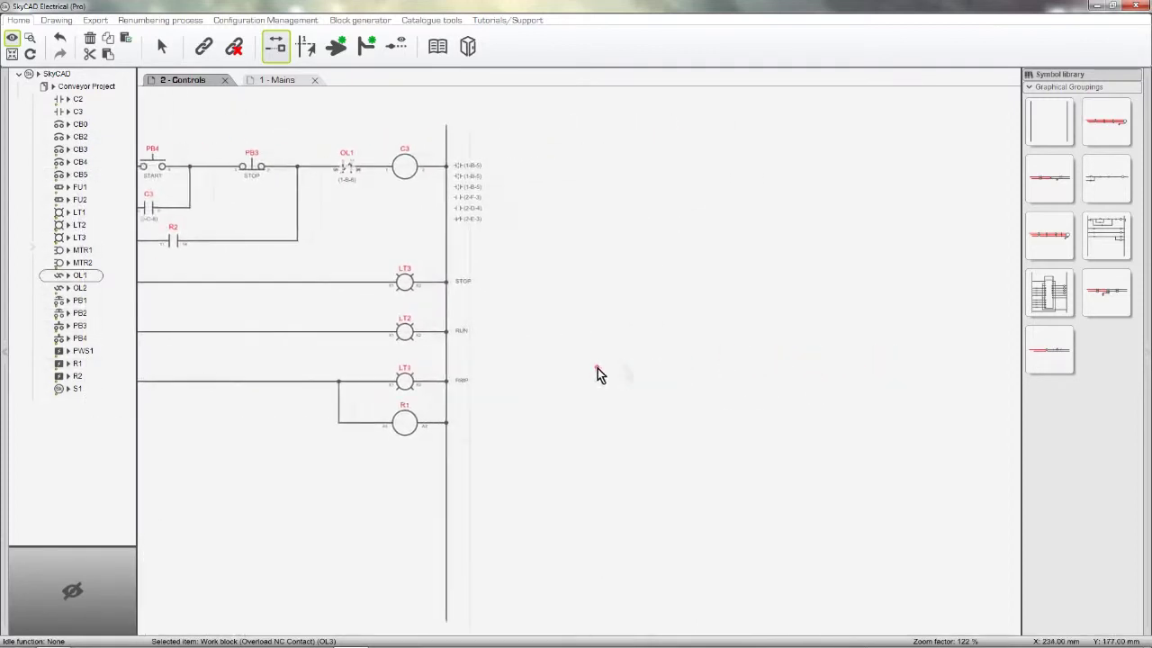
Step: Place a second Generic Motor Controls ladder (S2, PB5, PB6, C1, OL3, LT4–LT6) right of the first
{"action": "left_click", "coordinate": [1121, 252]}
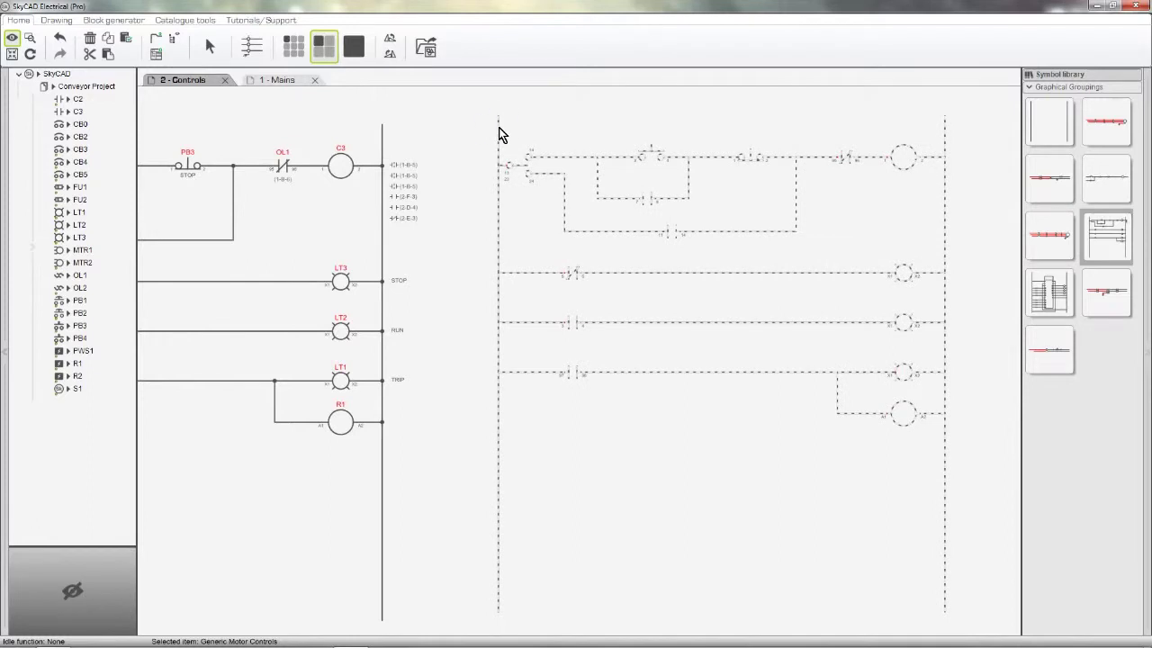
{"action": "left_click", "coordinate": [501, 134]}
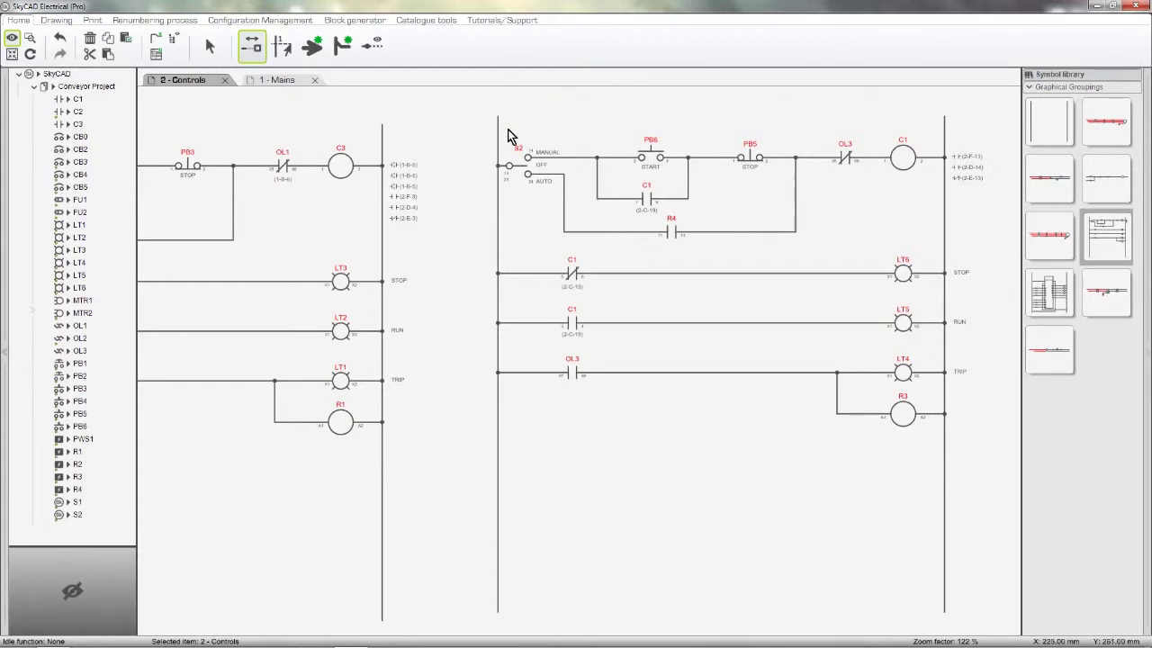
{"action": "left_click", "coordinate": [95, 86]}
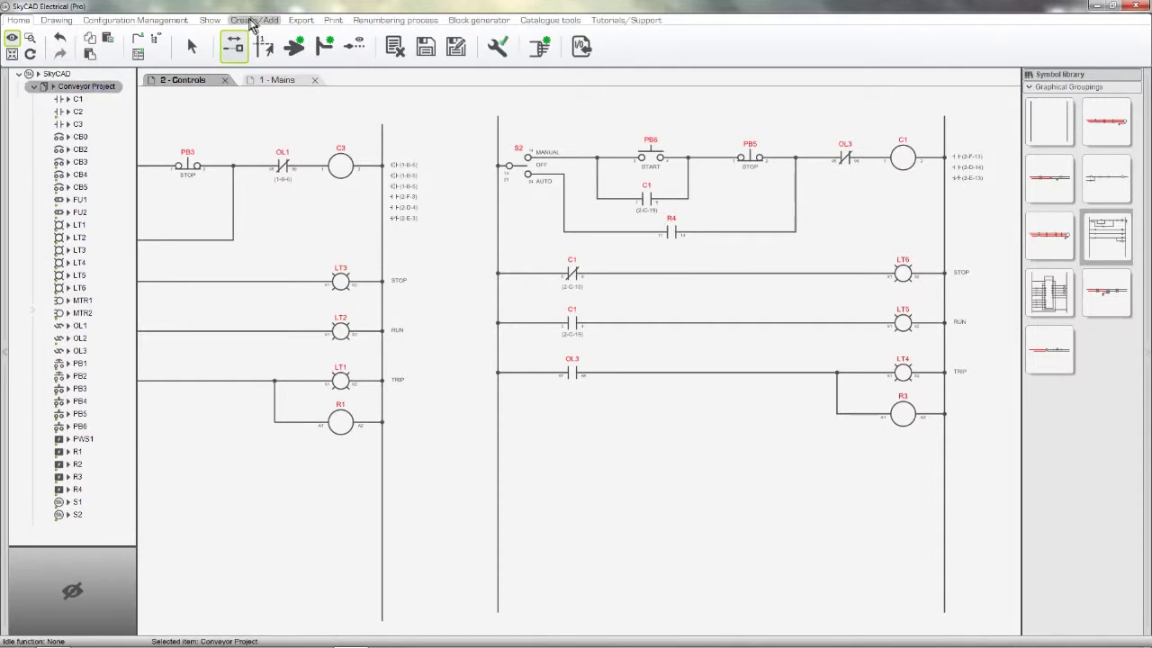
Step: Add sheet 3 titled 'PLC' and drag the PLC grouping onto it
{"action": "left_click", "coordinate": [108, 45]}
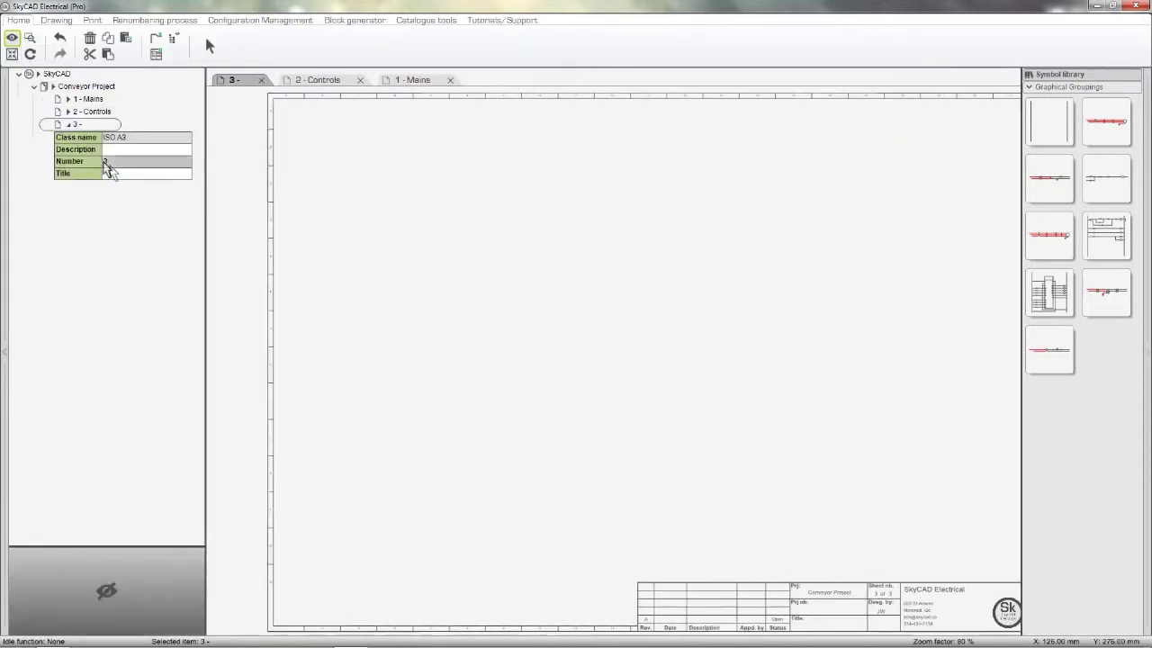
{"action": "left_click", "coordinate": [117, 176]}
{"action": "type", "text": "PLC"}
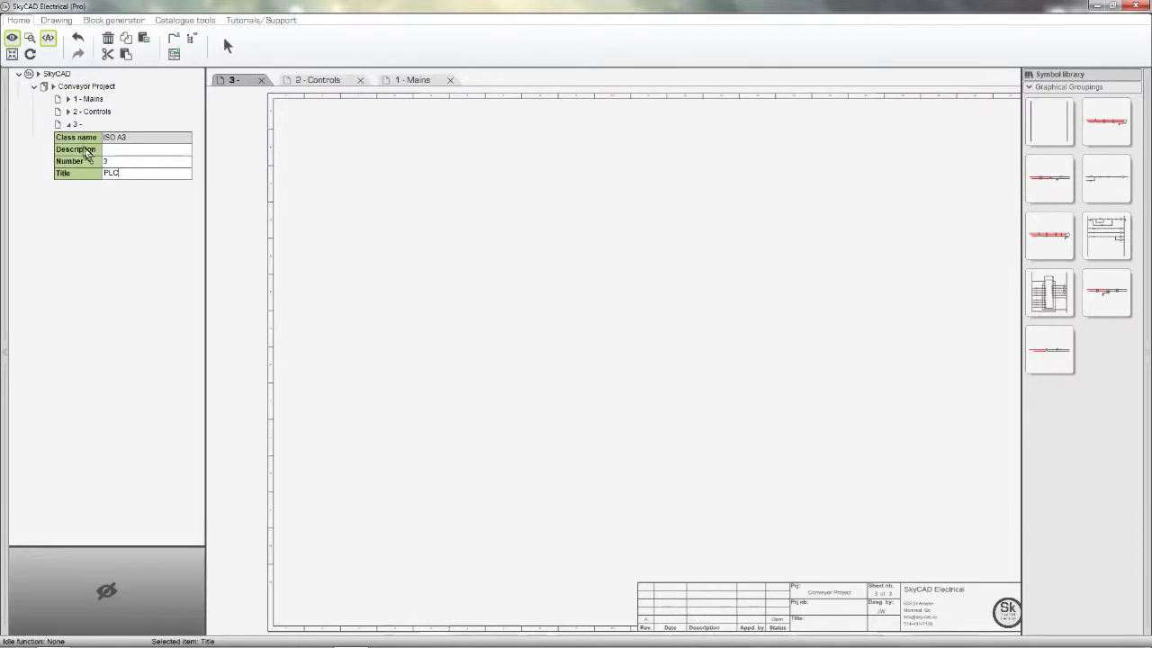
{"action": "left_click", "coordinate": [70, 127]}
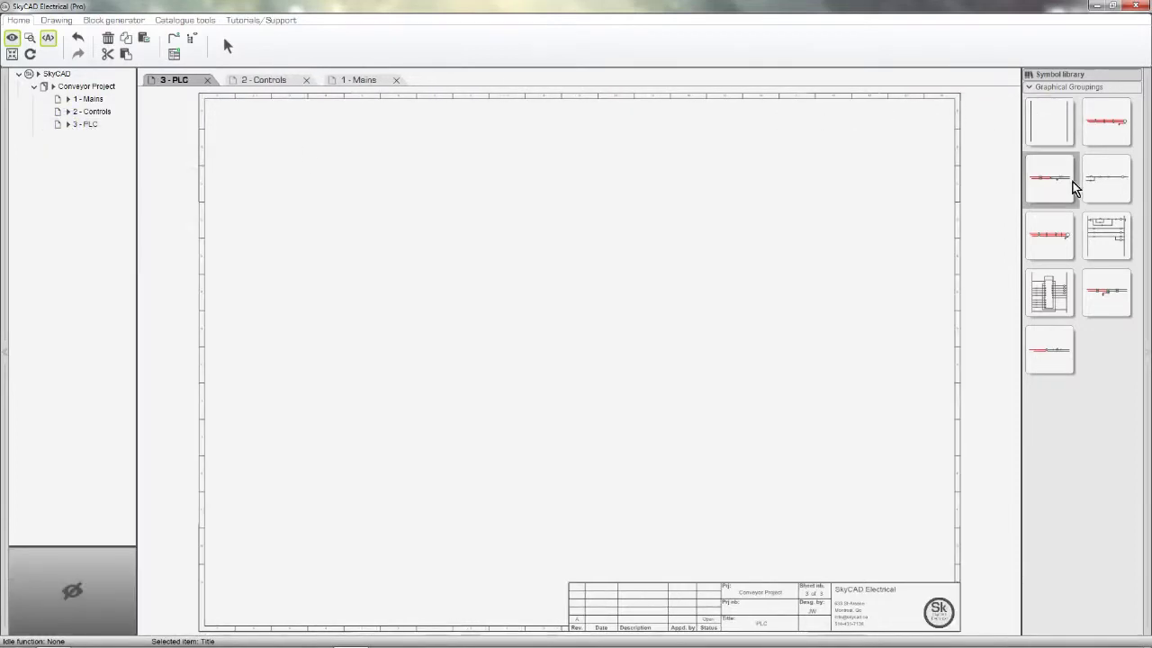
{"action": "left_click_drag", "start_coordinate": [1057, 298], "coordinate": [246, 161]}
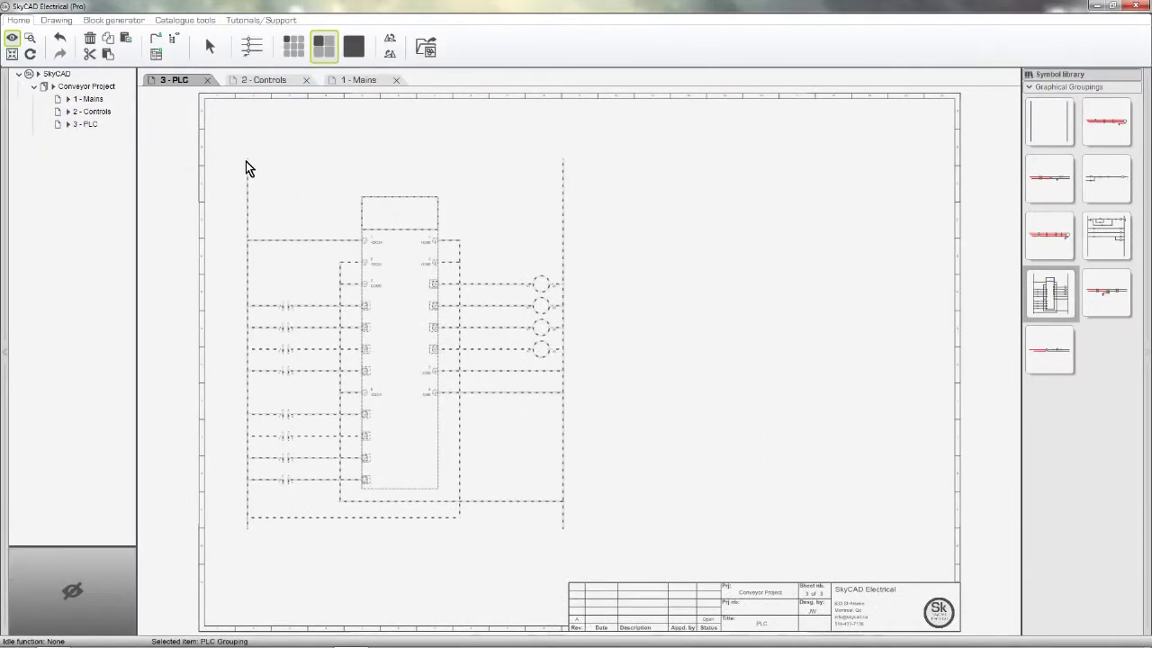
Step: Place PLC1 and delete input contacts C7, R5, C4, R6 plus relay coils R8 and R7
{"action": "left_click", "coordinate": [245, 161]}
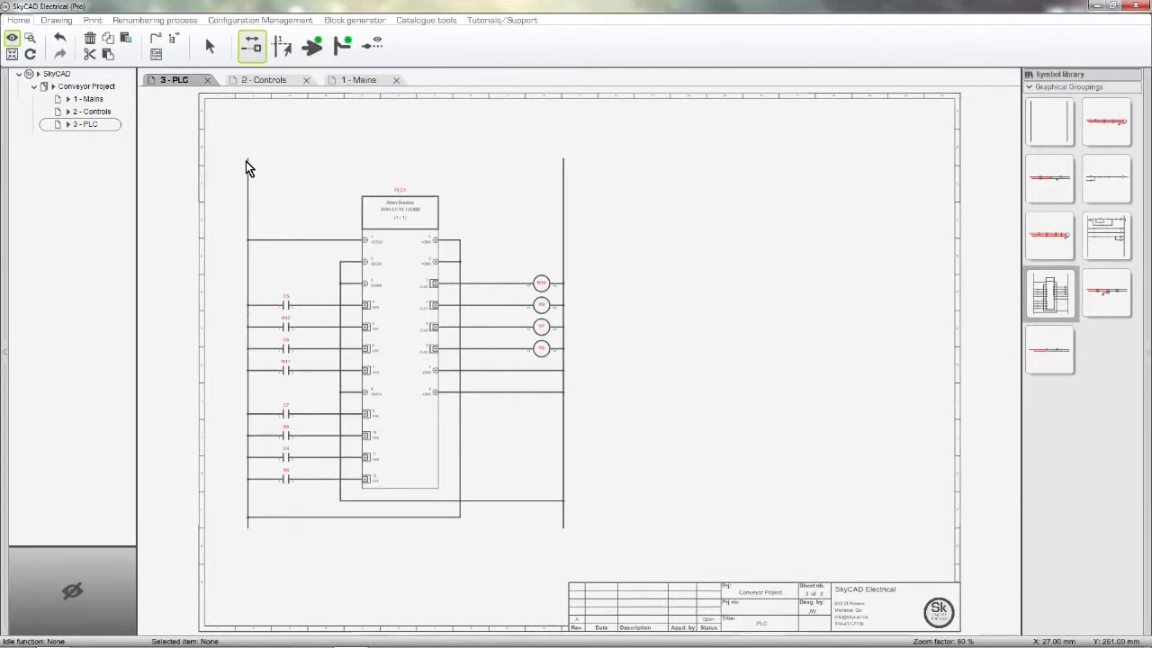
{"action": "scroll", "coordinate": [248, 223], "scroll_direction": "up", "scroll_amount": 3}
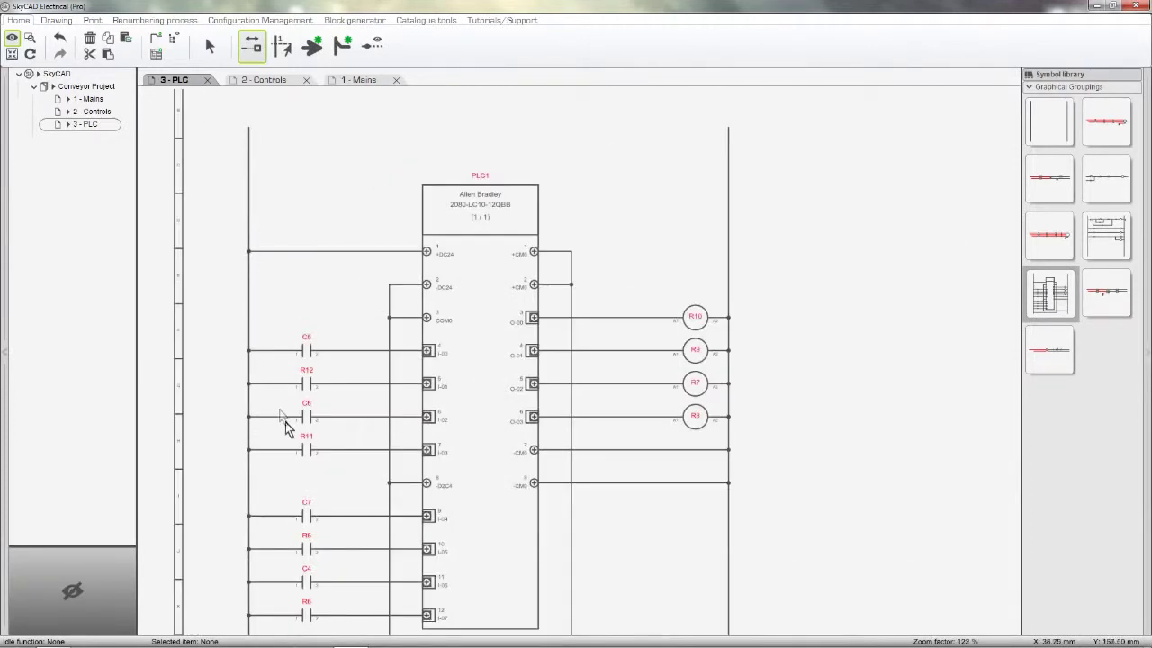
{"action": "left_click_drag", "start_coordinate": [320, 568], "coordinate": [290, 625]}
{"action": "key", "text": "Delete"}
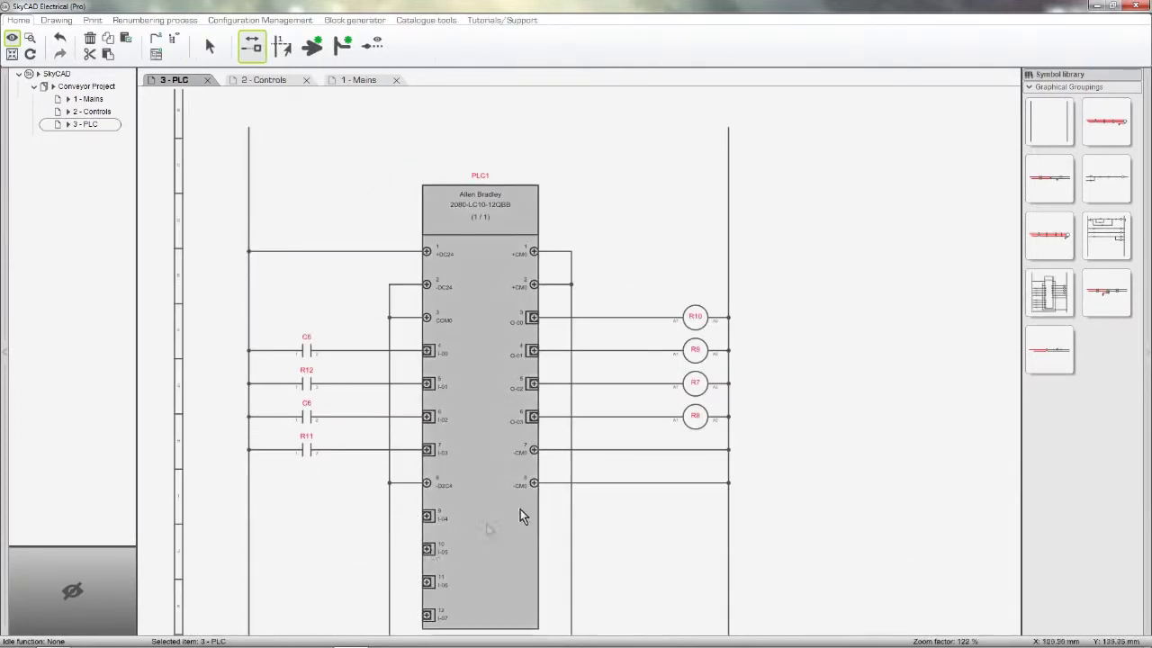
{"action": "left_click_drag", "start_coordinate": [723, 429], "coordinate": [658, 378]}
{"action": "key", "text": "Delete"}
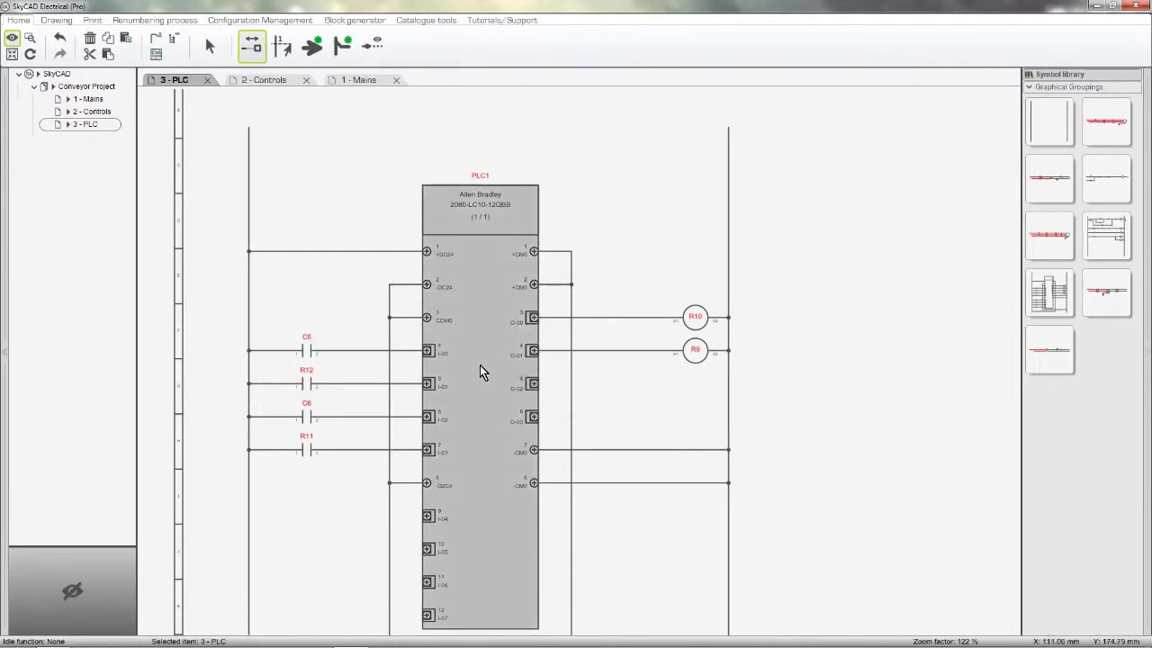
{"action": "left_click", "coordinate": [1033, 86]}
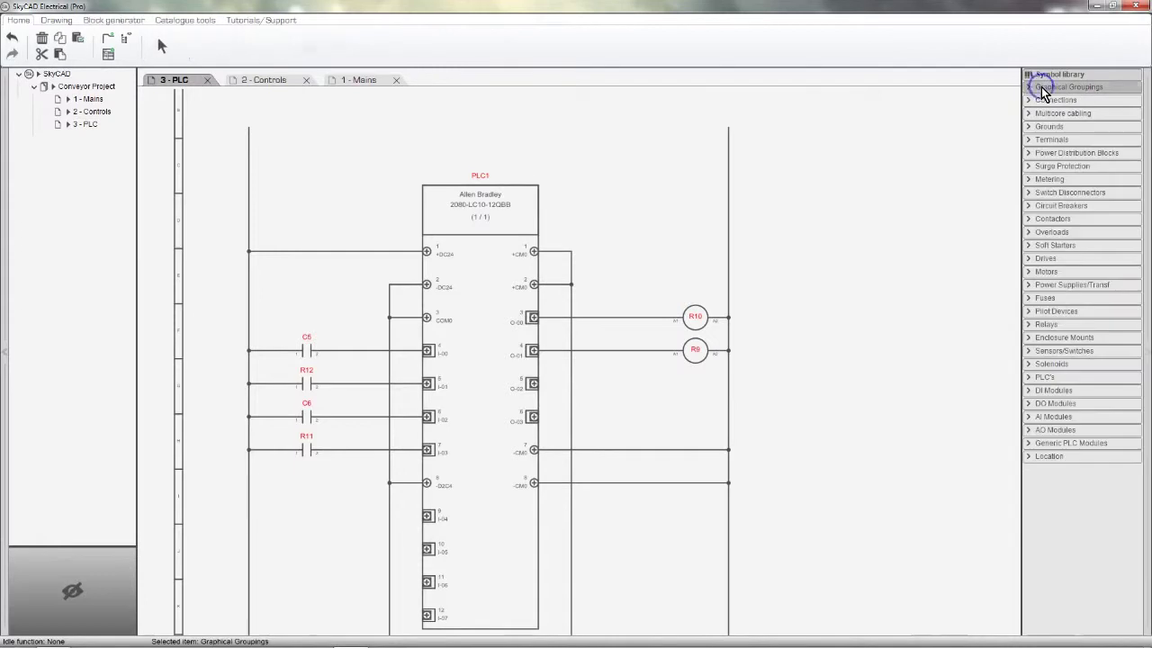
Step: Open PLC1's 2080-LC10-12QBB terminals-per-channel table in its own tab, then go back to 3 - PLC
{"action": "left_click", "coordinate": [1076, 376]}
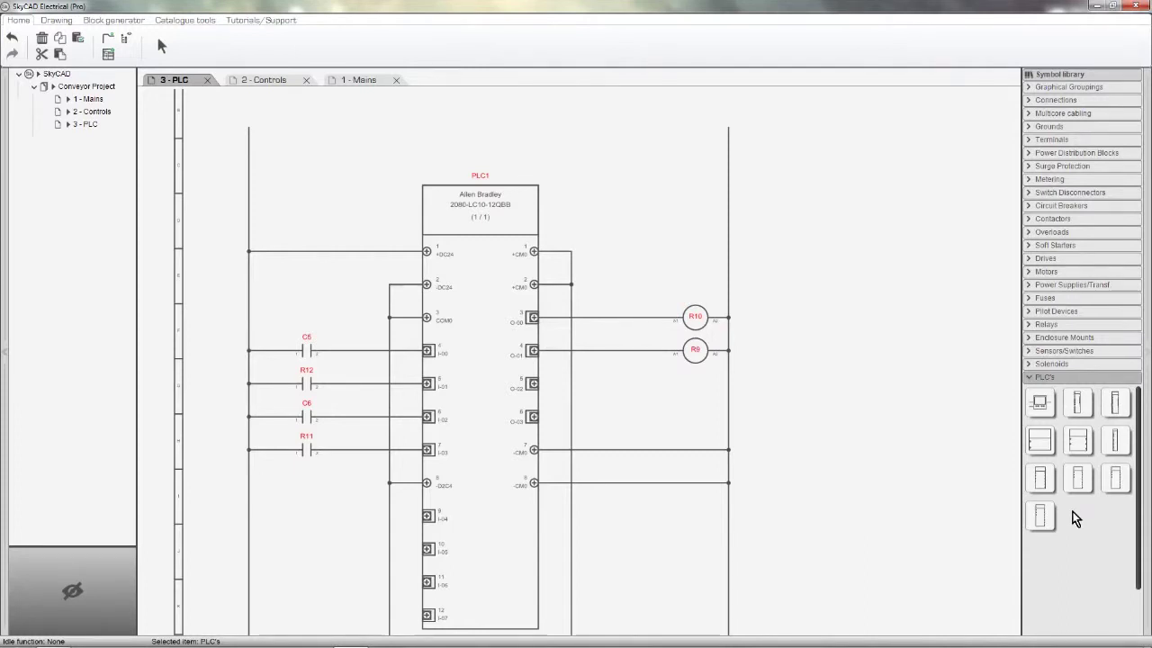
{"action": "left_click", "coordinate": [511, 307]}
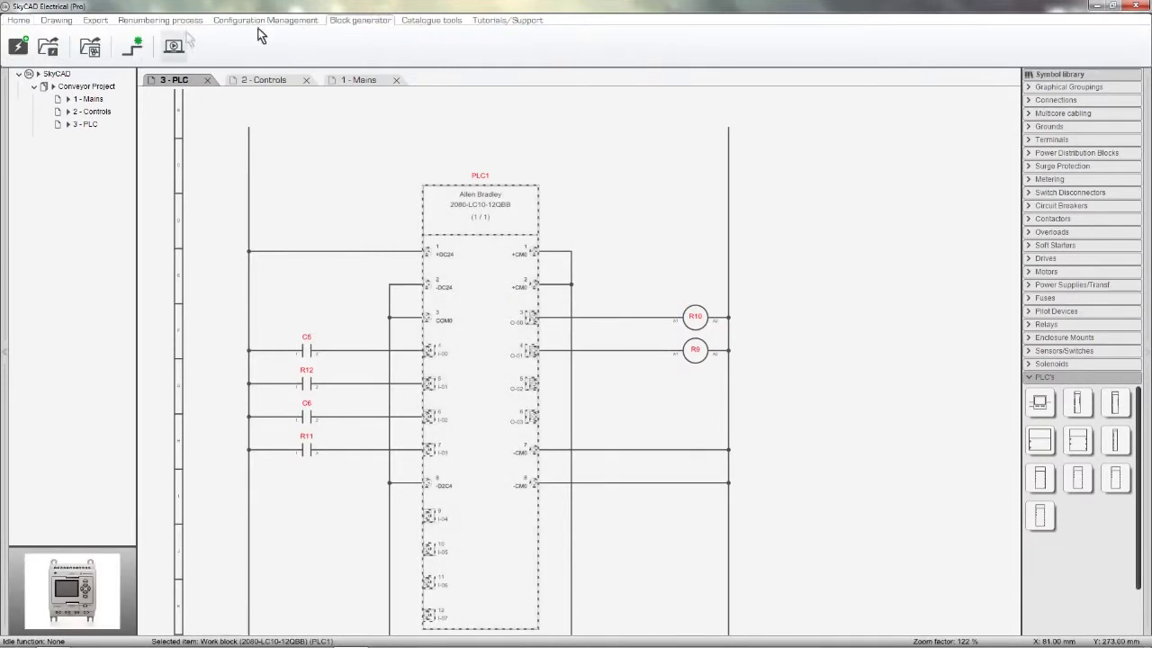
{"action": "left_click", "coordinate": [48, 51]}
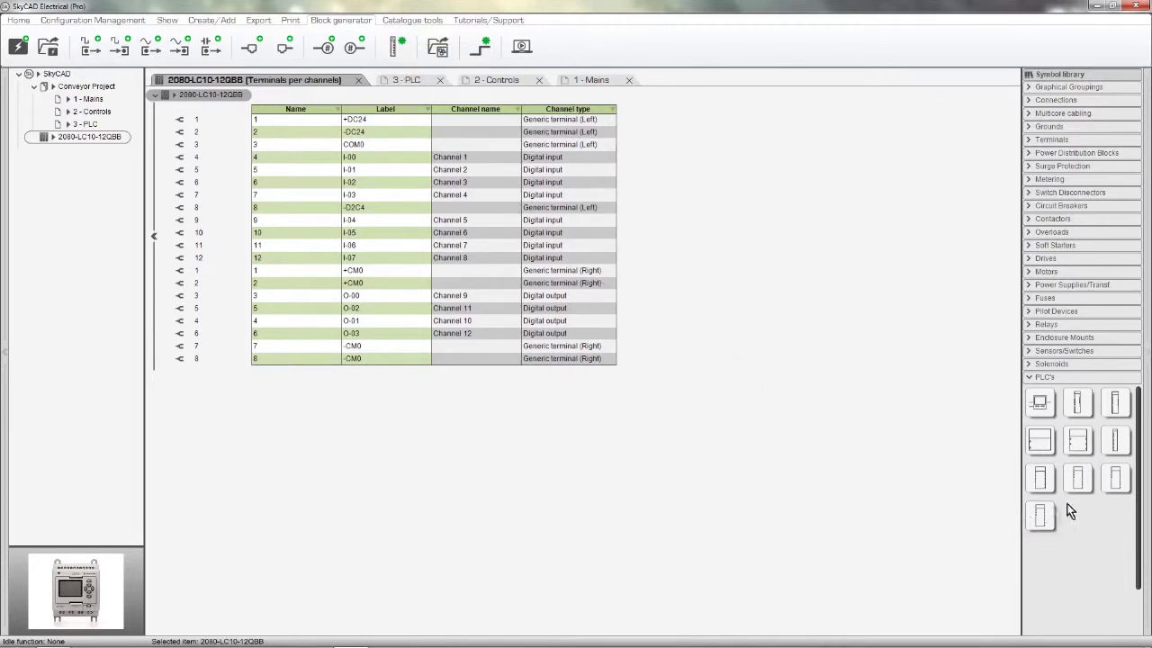
{"action": "left_click", "coordinate": [410, 81]}
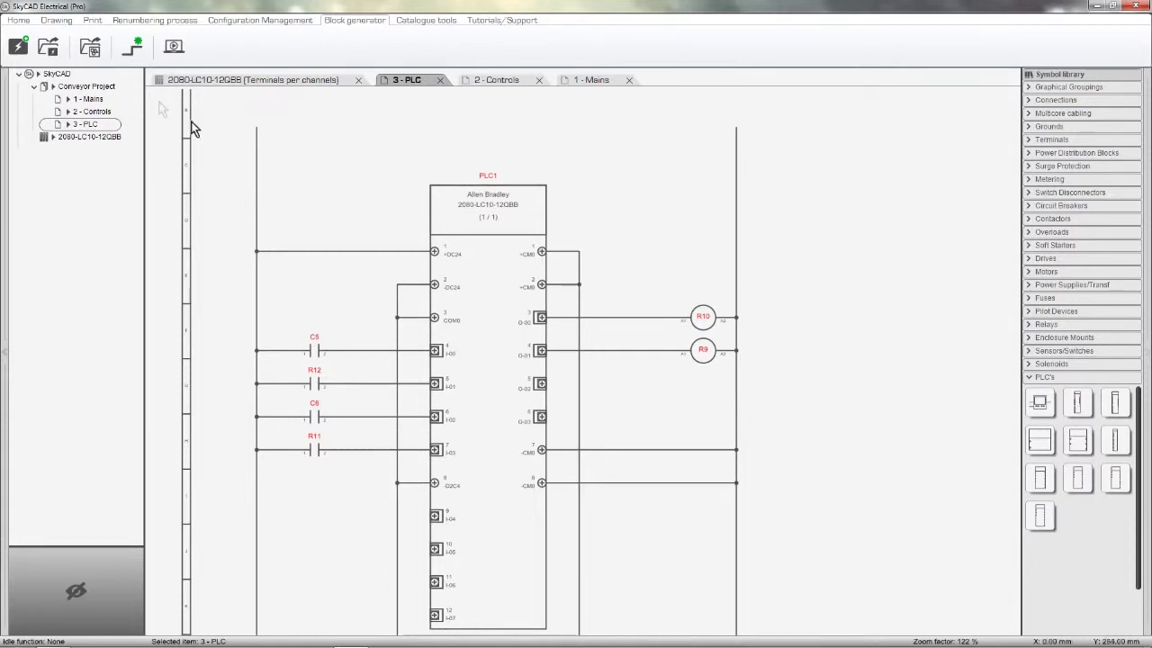
{"action": "left_click", "coordinate": [21, 20]}
{"action": "left_click", "coordinate": [311, 49]}
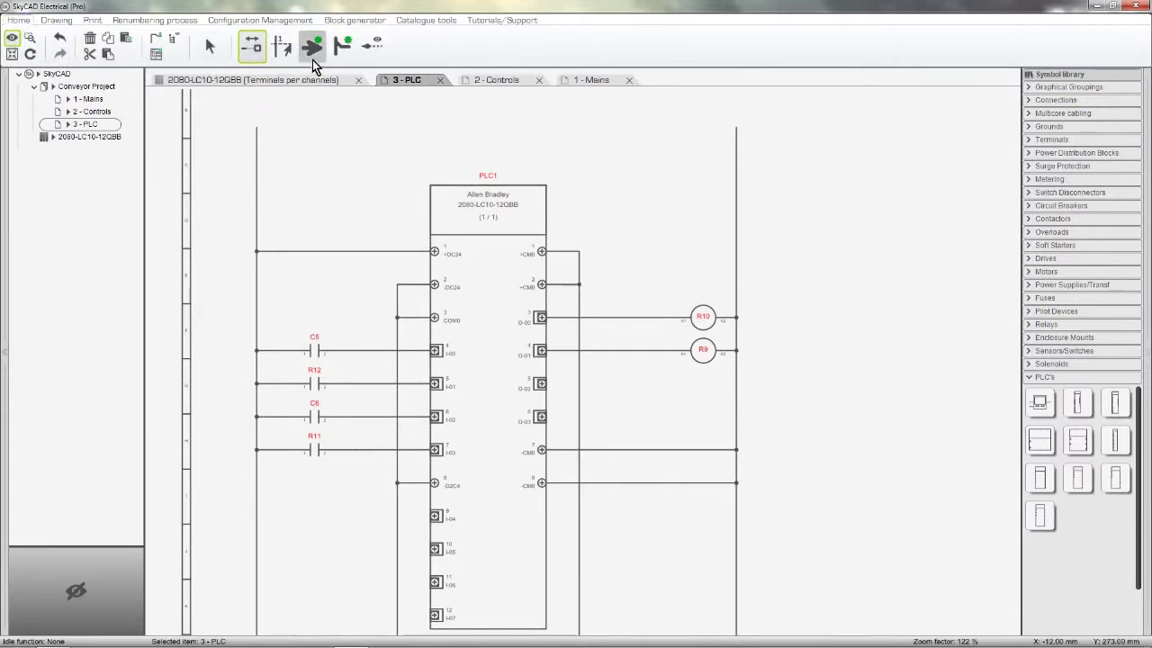
Step: Renumber all wires and components in the project, relabelling R10 as R1
{"action": "left_click", "coordinate": [589, 80]}
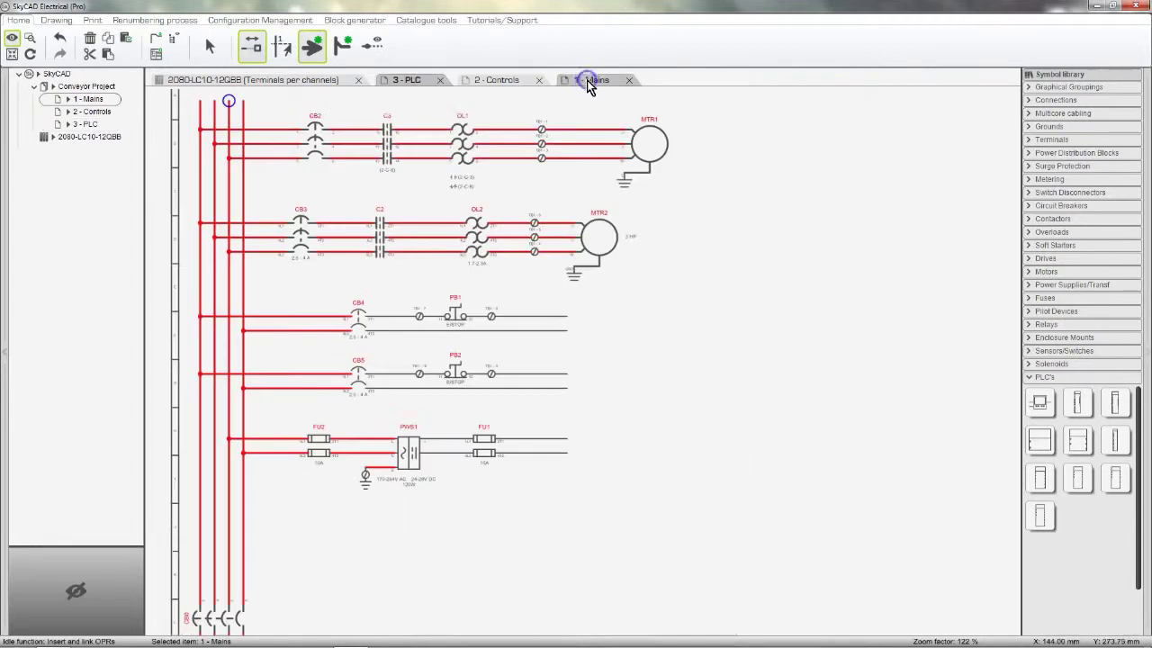
{"action": "left_click", "coordinate": [409, 81]}
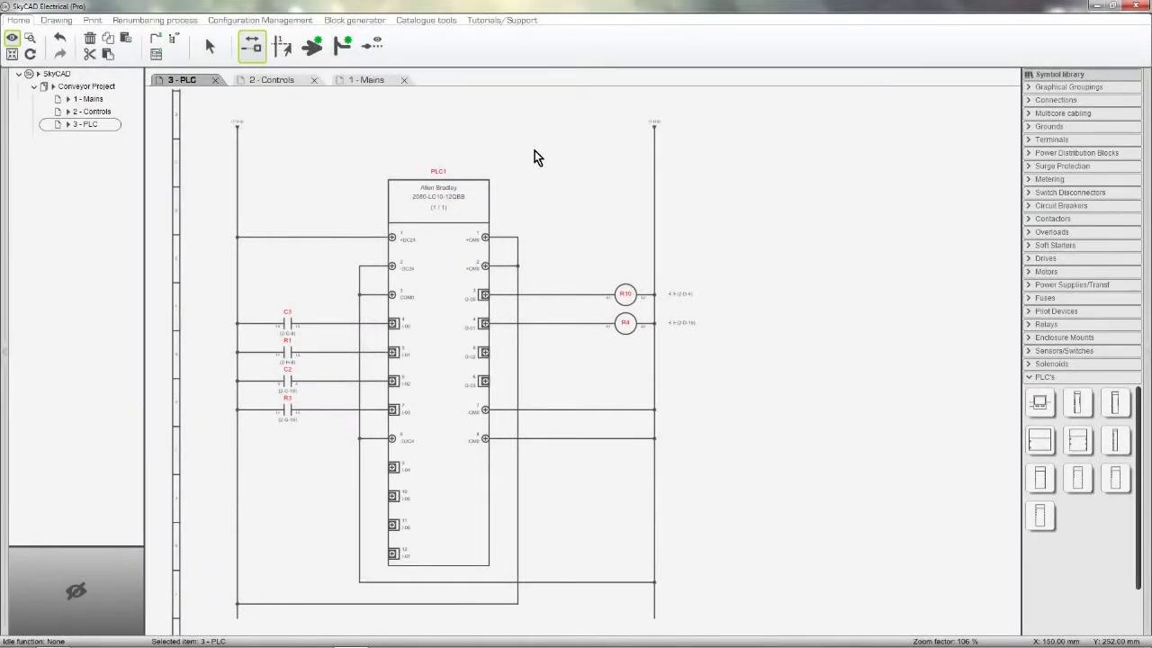
{"action": "left_click", "coordinate": [154, 20]}
{"action": "left_click", "coordinate": [22, 56]}
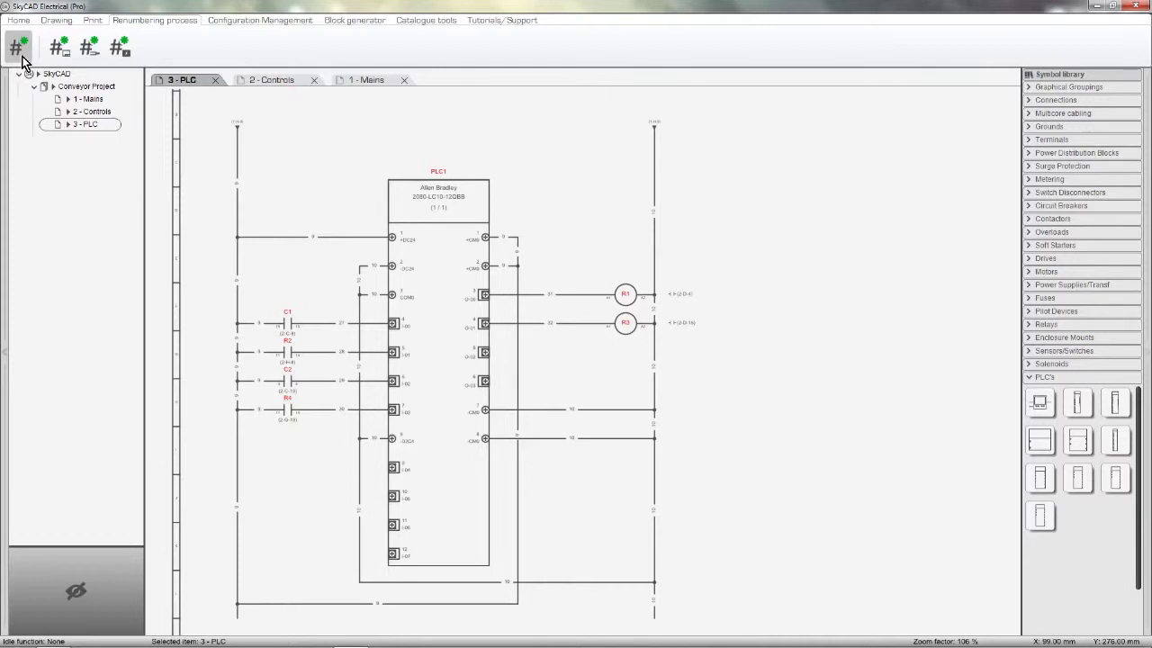
Step: Open the Conveyor Project's IO list table
{"action": "left_click", "coordinate": [103, 87]}
{"action": "left_click", "coordinate": [208, 20]}
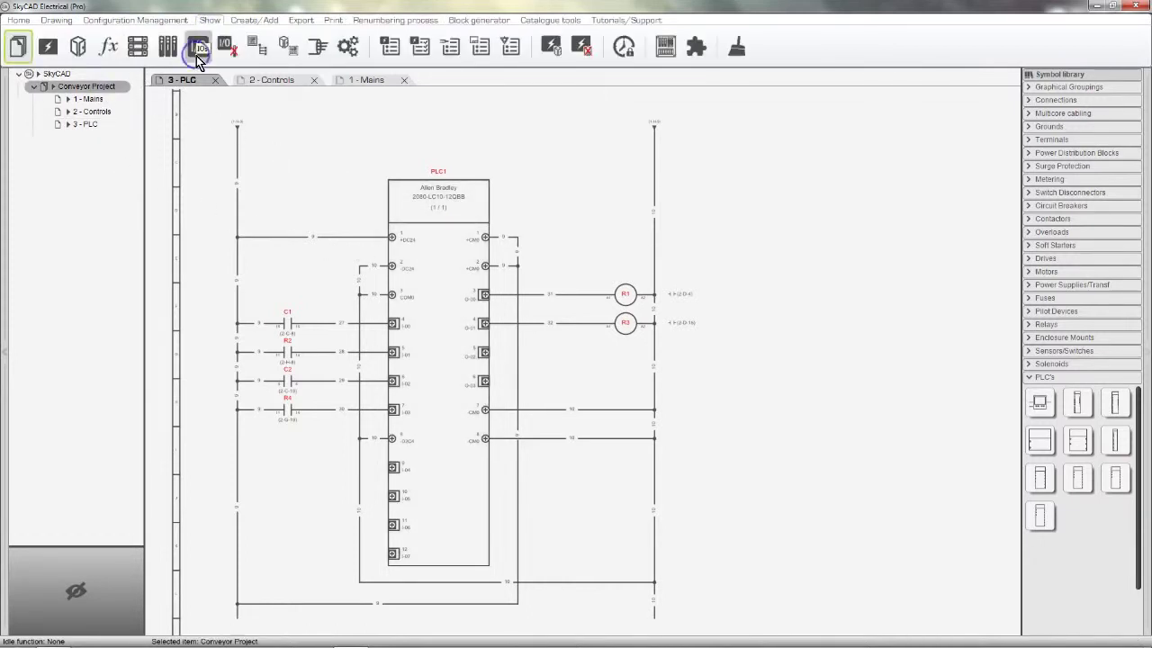
{"action": "left_click", "coordinate": [196, 55]}
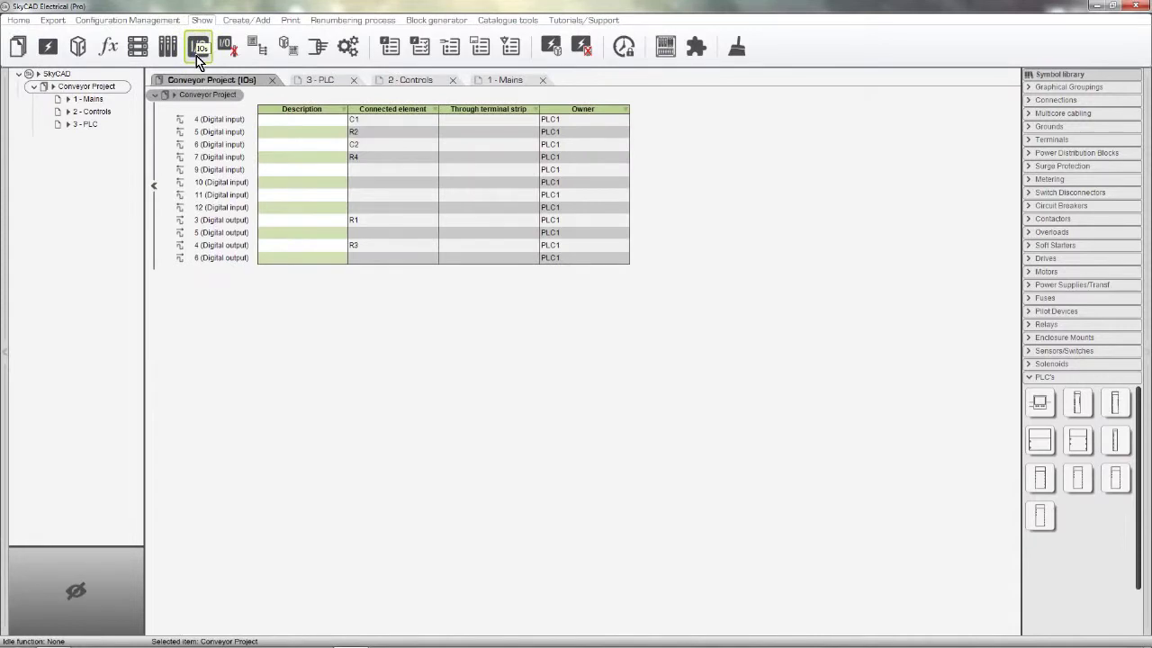
{"action": "left_click", "coordinate": [270, 110]}
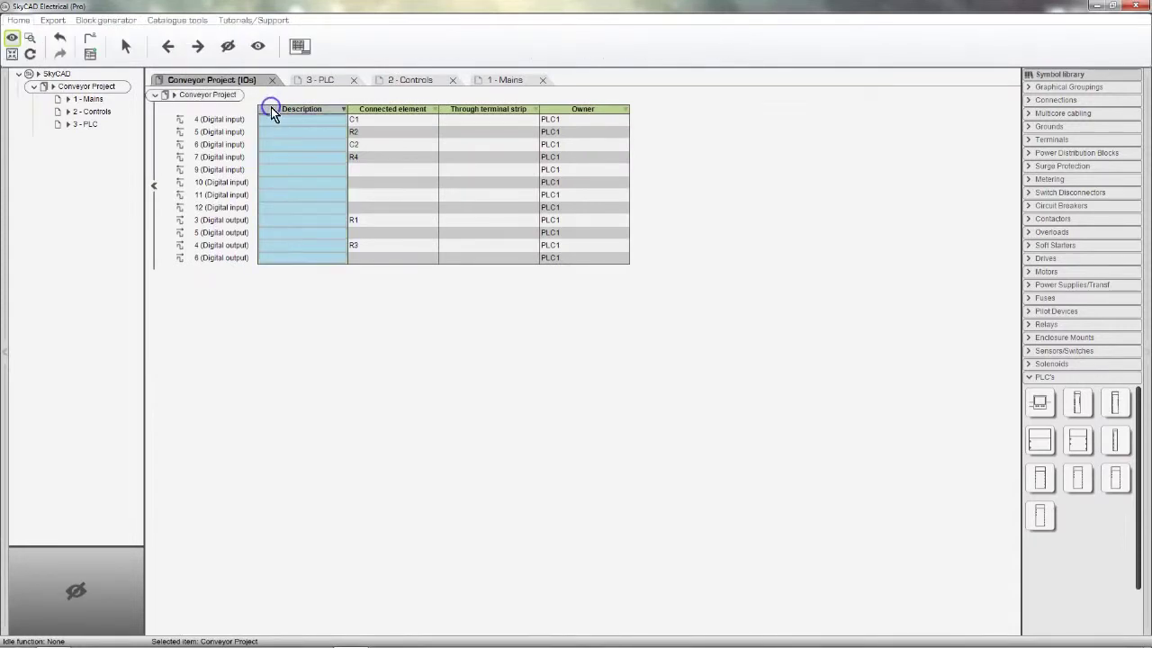
{"action": "left_click", "coordinate": [427, 109], "text": "shift"}
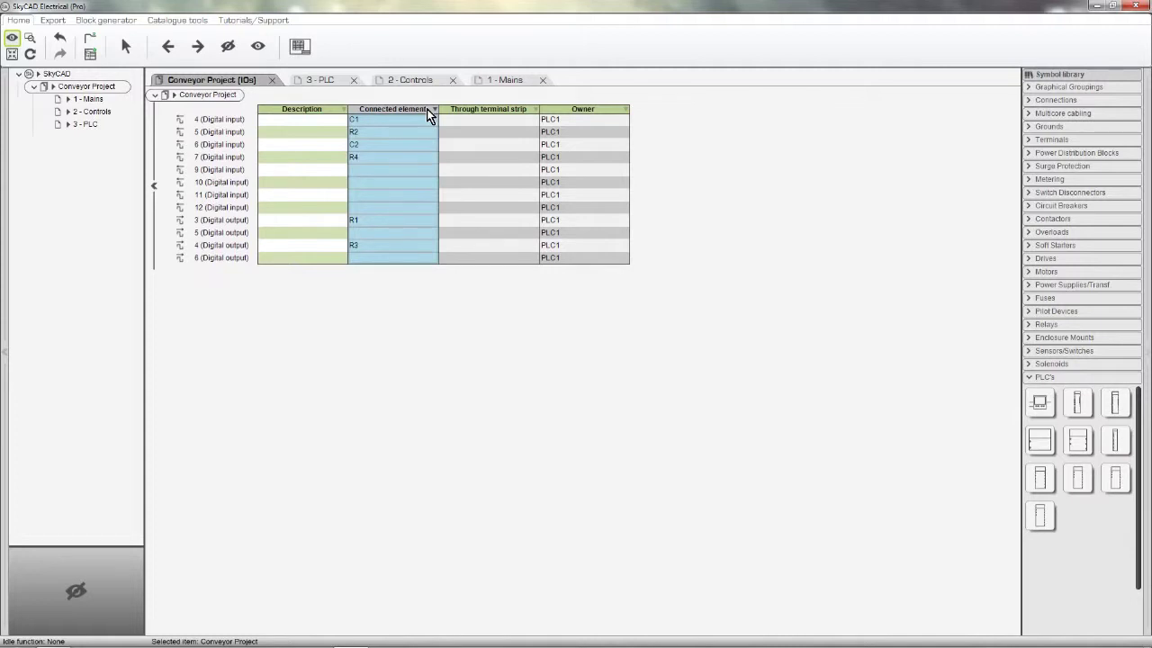
Step: Describe input 5 as 'Motor 1 Trip' and jump to its terminal on the PLC sheet
{"action": "left_click", "coordinate": [336, 132]}
{"action": "type", "text": "Motor 1 Trip"}
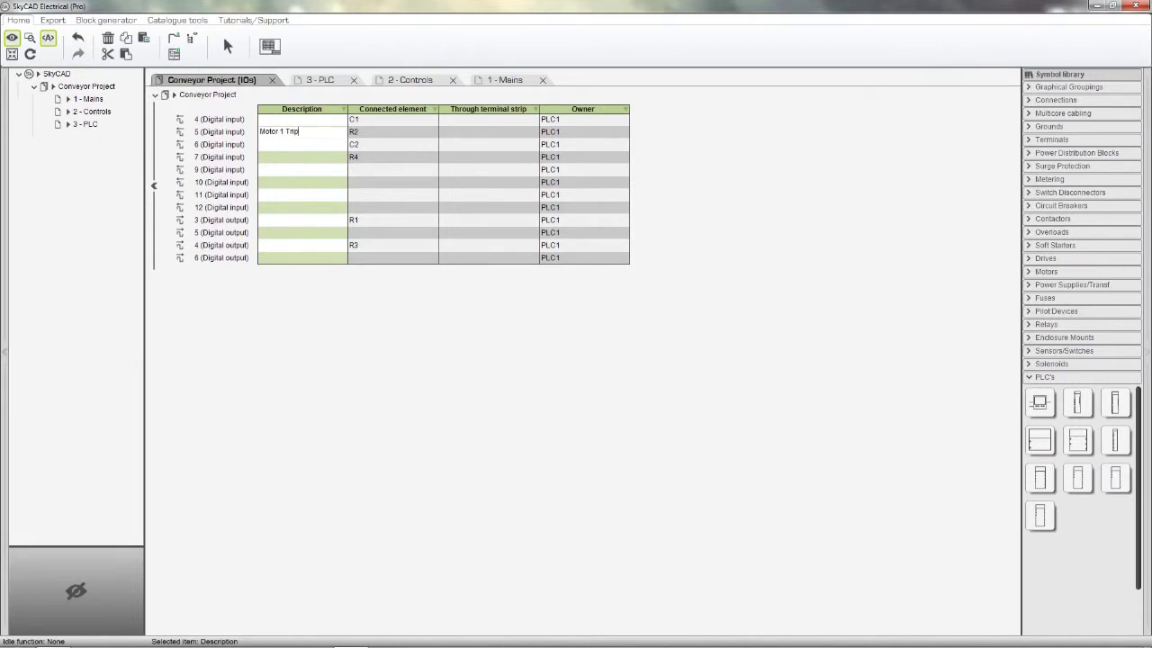
{"action": "key", "text": "Return"}
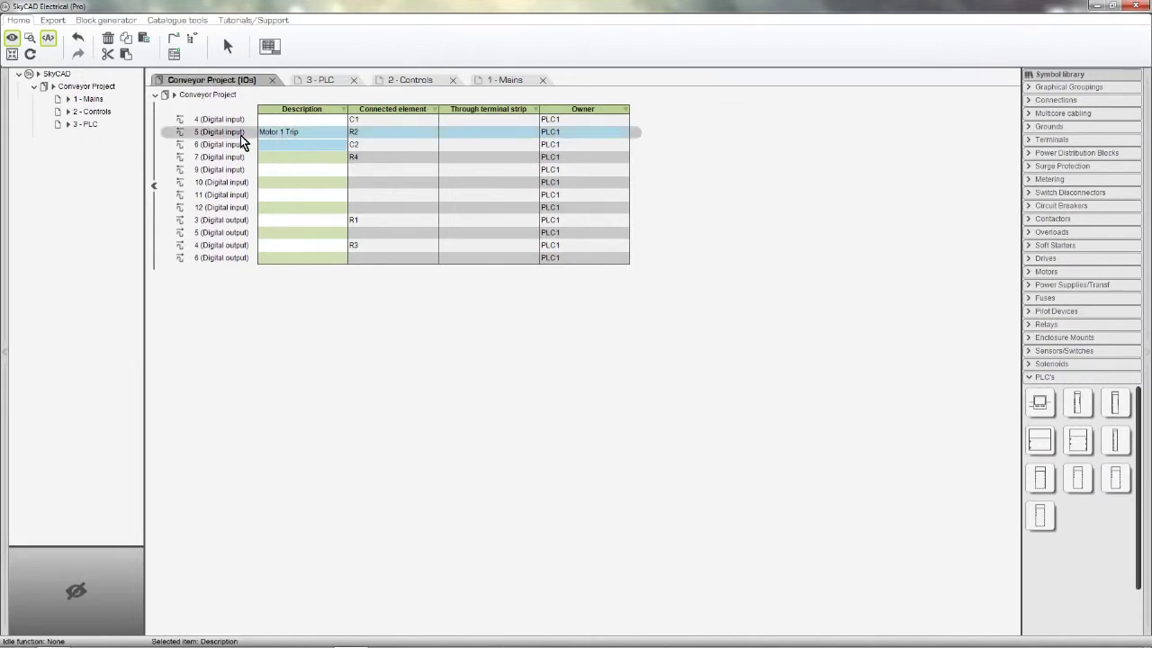
{"action": "left_click", "coordinate": [240, 134]}
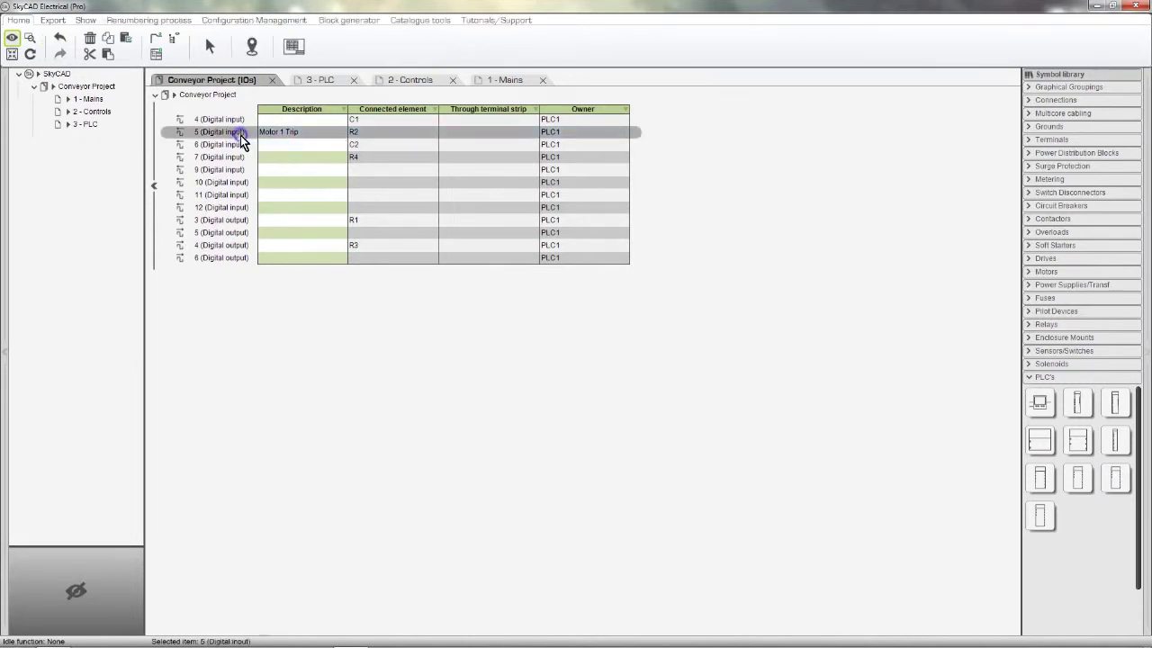
{"action": "left_click", "coordinate": [256, 56]}
{"action": "scroll", "coordinate": [297, 293], "scroll_direction": "up", "scroll_amount": 4}
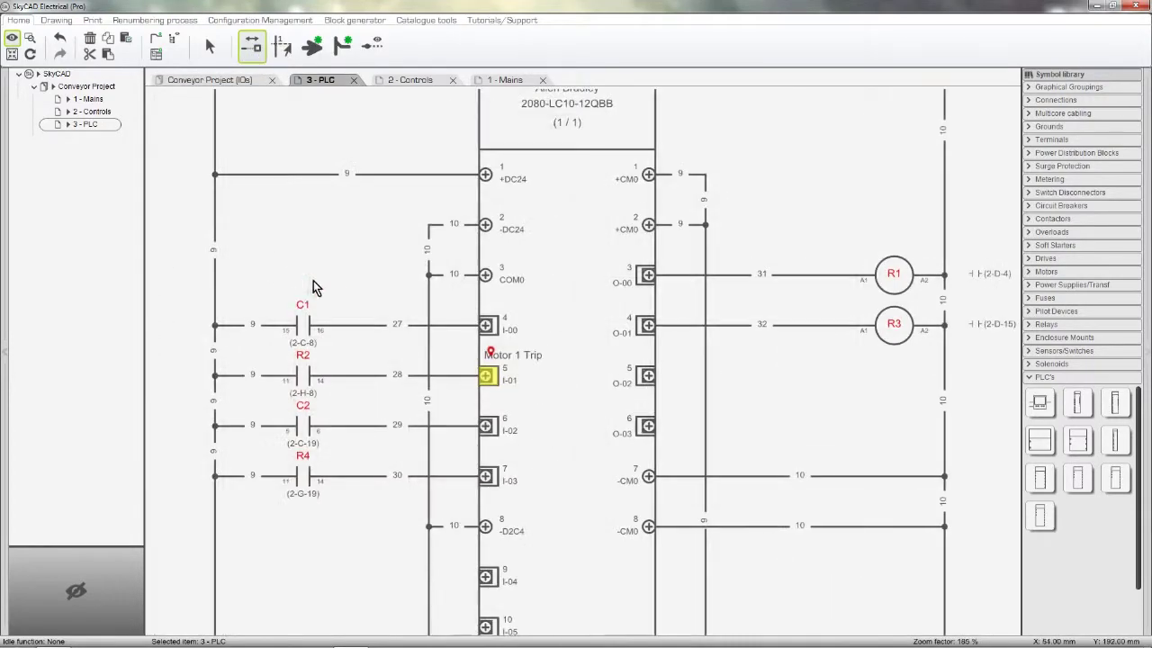
Step: Give PLC terminal I-00 (input 4) the description 'Motor 1 Run', then return to the IO list
{"action": "left_click", "coordinate": [486, 328]}
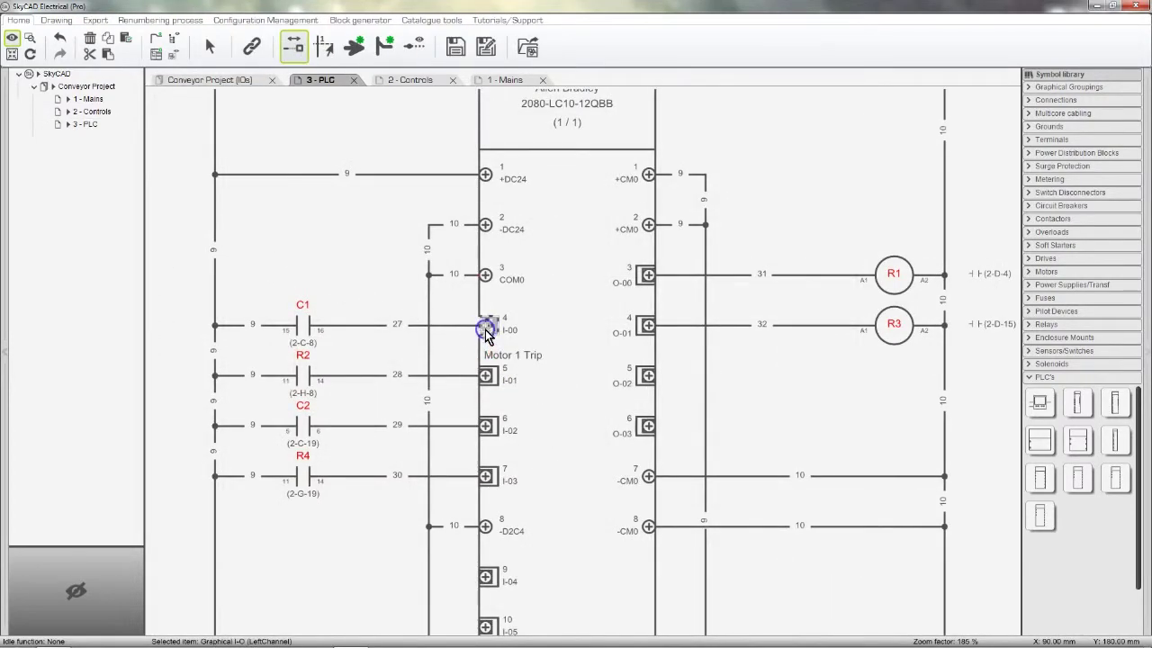
{"action": "double_click", "coordinate": [486, 329]}
{"action": "left_click", "coordinate": [543, 308]}
{"action": "type", "text": "Motor 1 Run"}
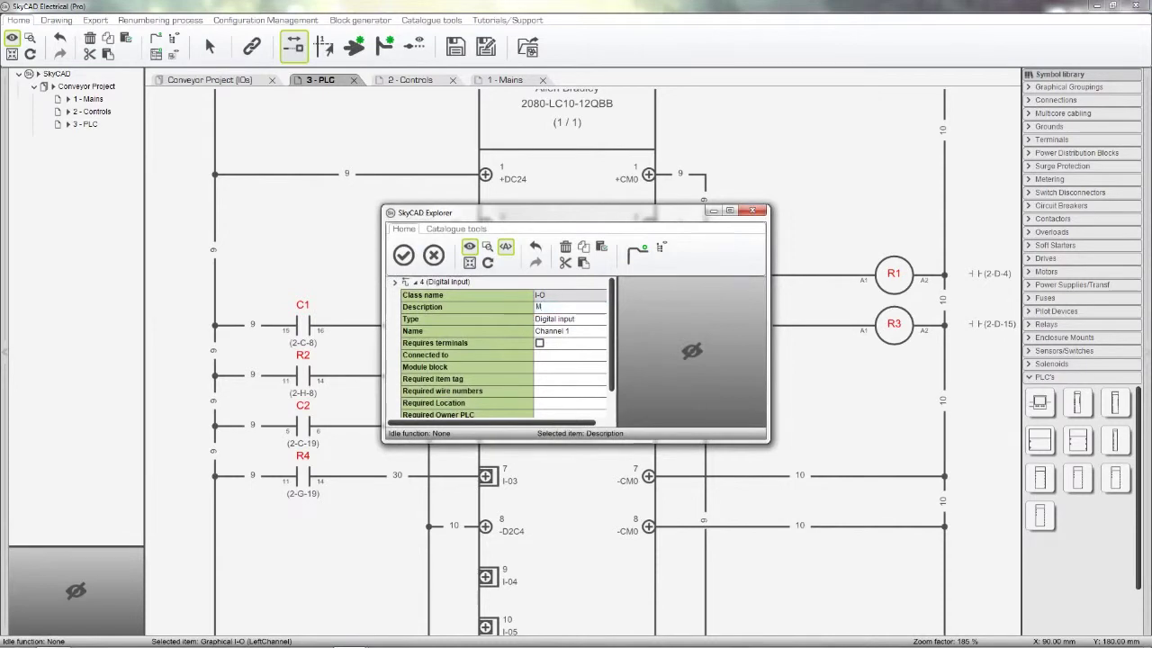
{"action": "key", "text": "Return"}
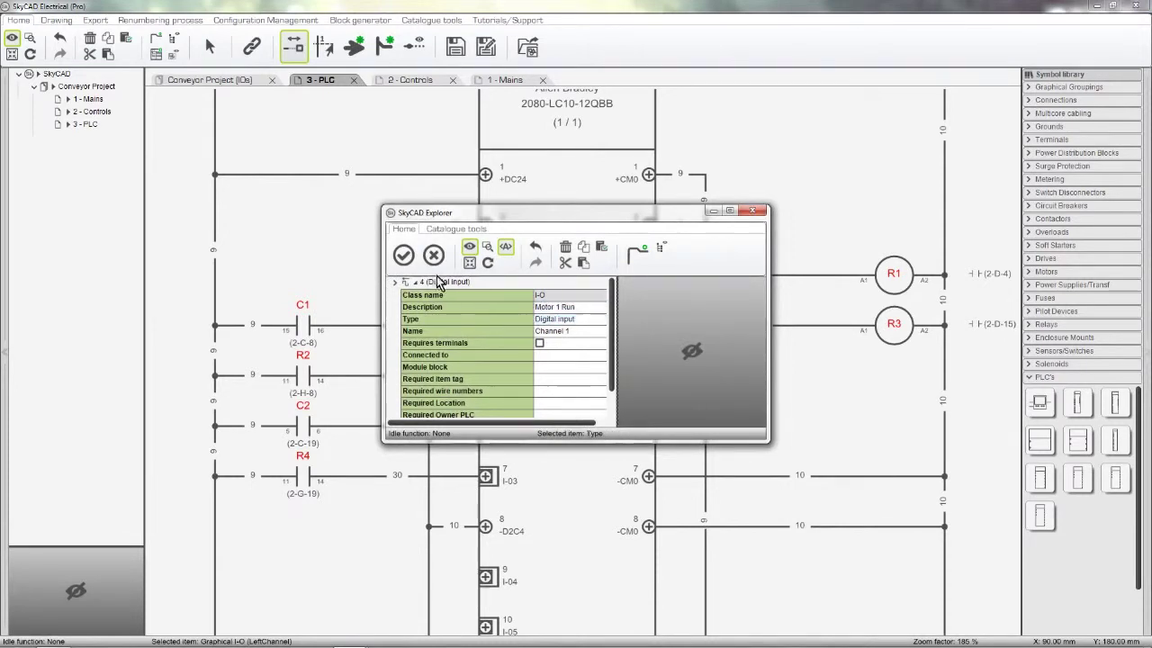
{"action": "left_click", "coordinate": [403, 255]}
{"action": "left_click", "coordinate": [214, 83]}
{"action": "left_click", "coordinate": [214, 118]}
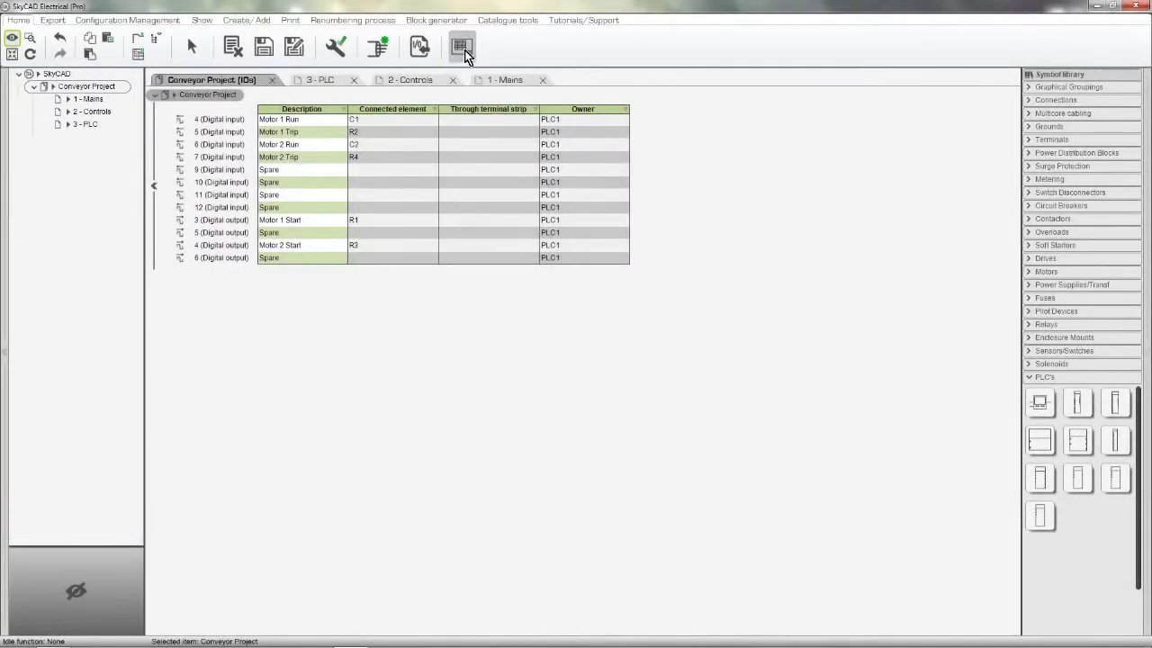
Step: Insert the Conveyor Project IO list table at the top right of the 3 - PLC sheet
{"action": "left_click", "coordinate": [461, 46]}
{"action": "left_click", "coordinate": [446, 319]}
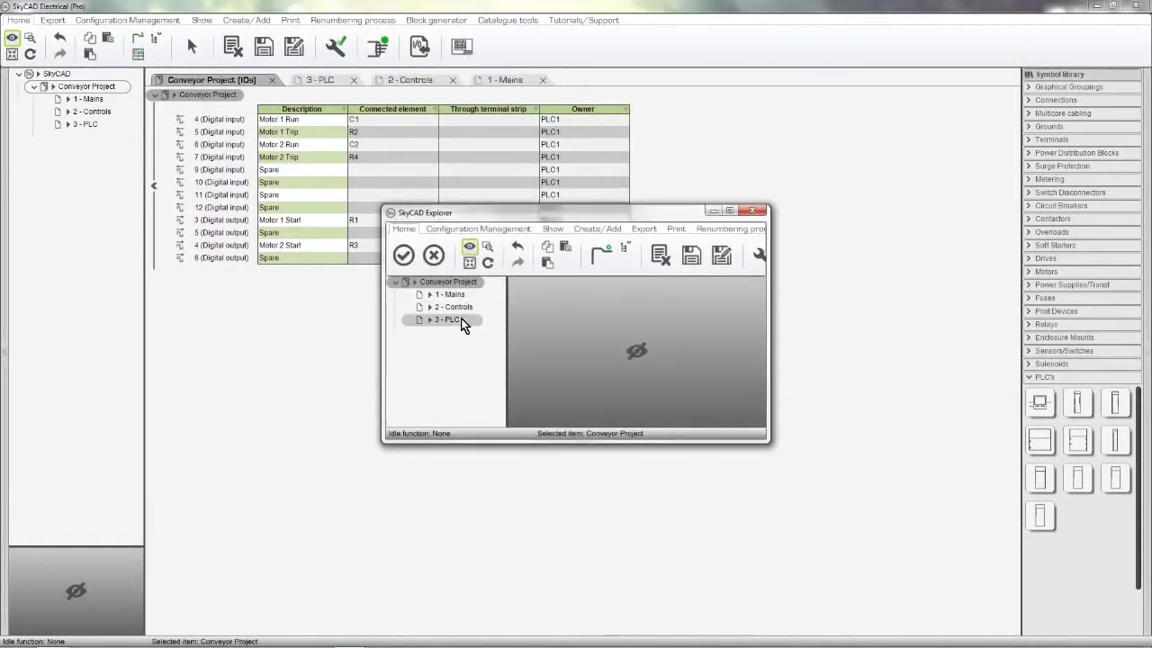
{"action": "left_click", "coordinate": [404, 257]}
{"action": "scroll", "coordinate": [792, 209], "scroll_direction": "down", "scroll_amount": 5}
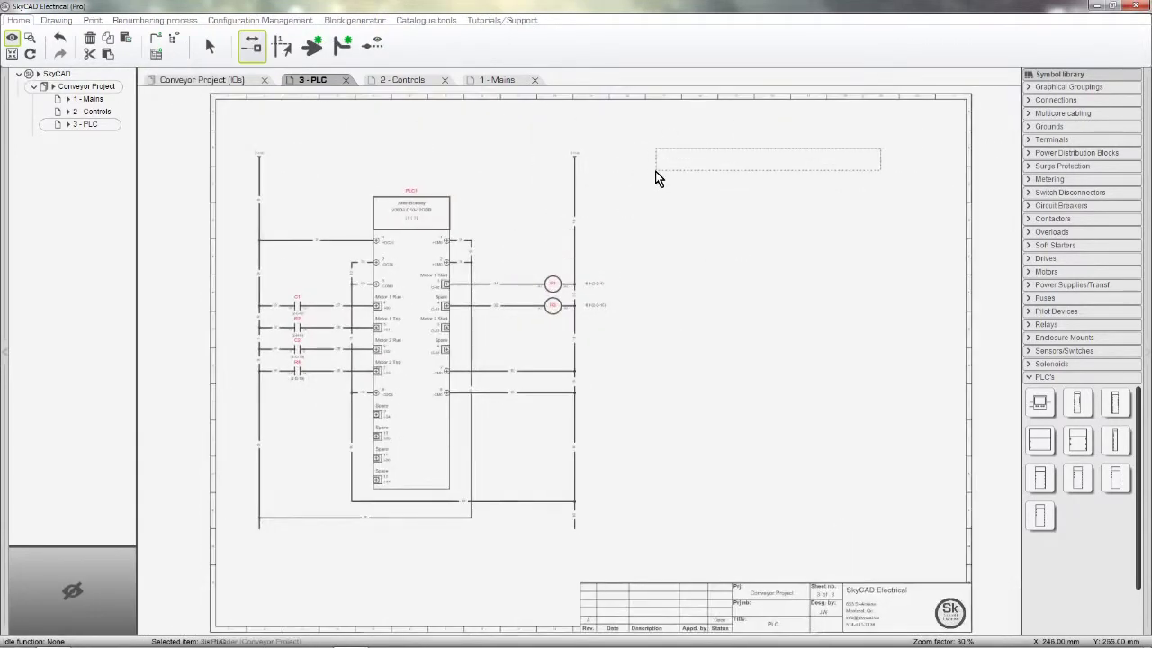
{"action": "left_click", "coordinate": [656, 171]}
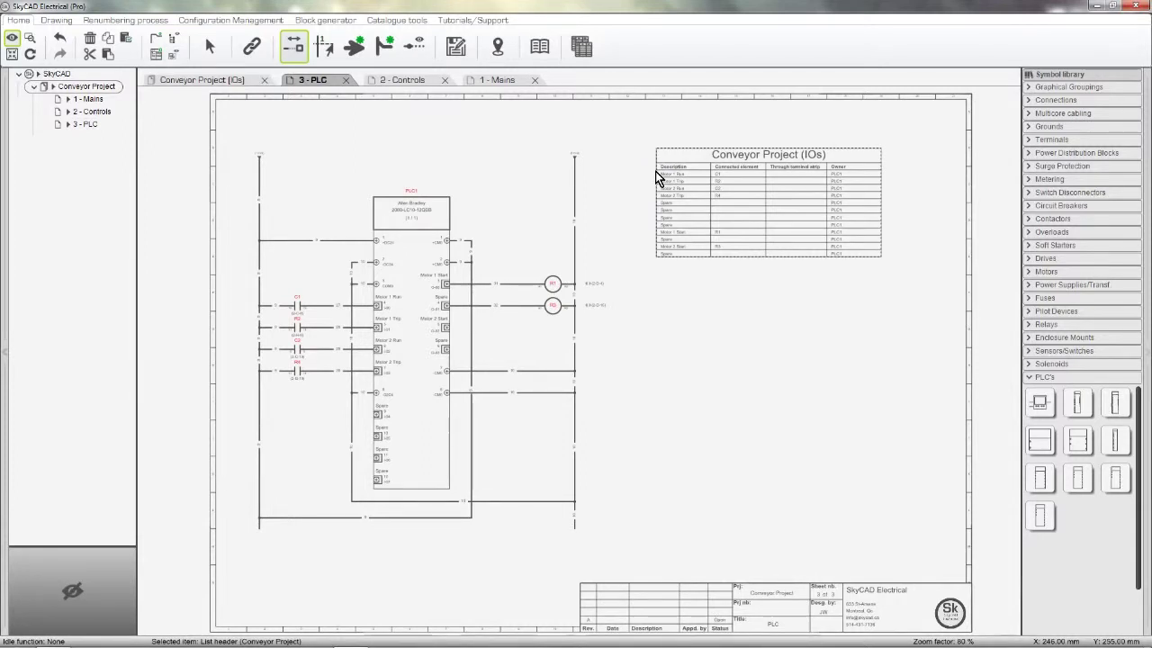
Step: Open contactor C1's properties
{"action": "double_click", "coordinate": [300, 311]}
{"action": "scroll", "coordinate": [510, 332], "scroll_direction": "down", "scroll_amount": 3}
{"action": "scroll", "coordinate": [651, 265], "scroll_direction": "down", "scroll_amount": 2}
{"action": "scroll", "coordinate": [718, 262], "scroll_direction": "down", "scroll_amount": 2}
Step: Assign ABB catalogue part AF09-30-10-13 to contactor C1
{"action": "left_click", "coordinate": [716, 257]}
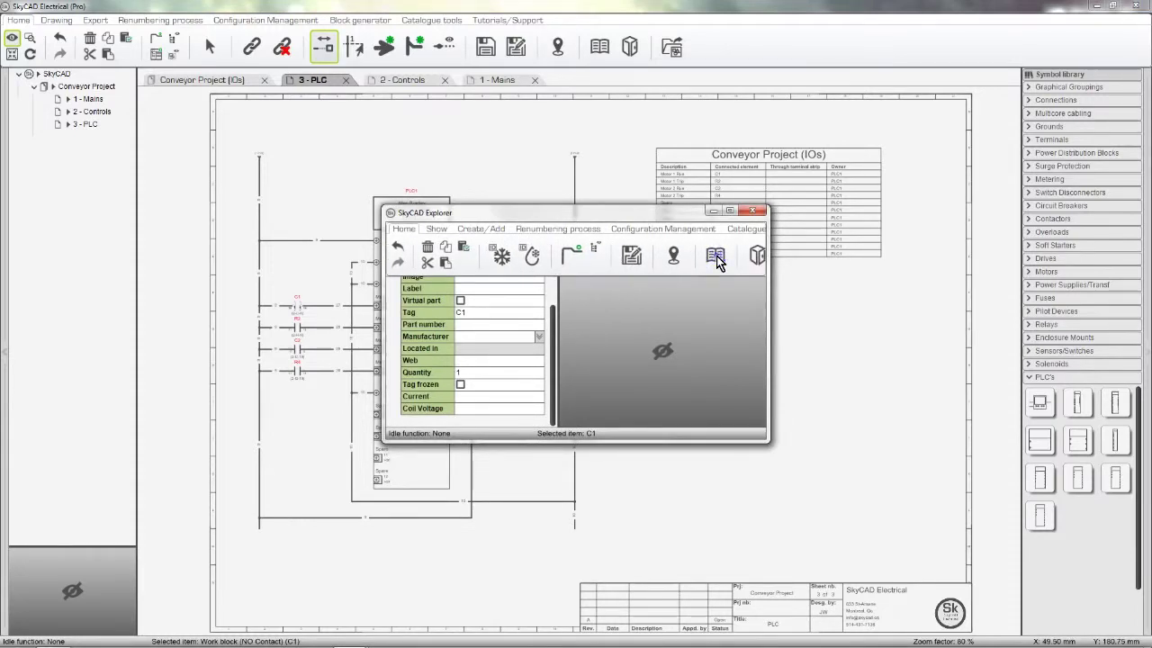
{"action": "left_click", "coordinate": [361, 306]}
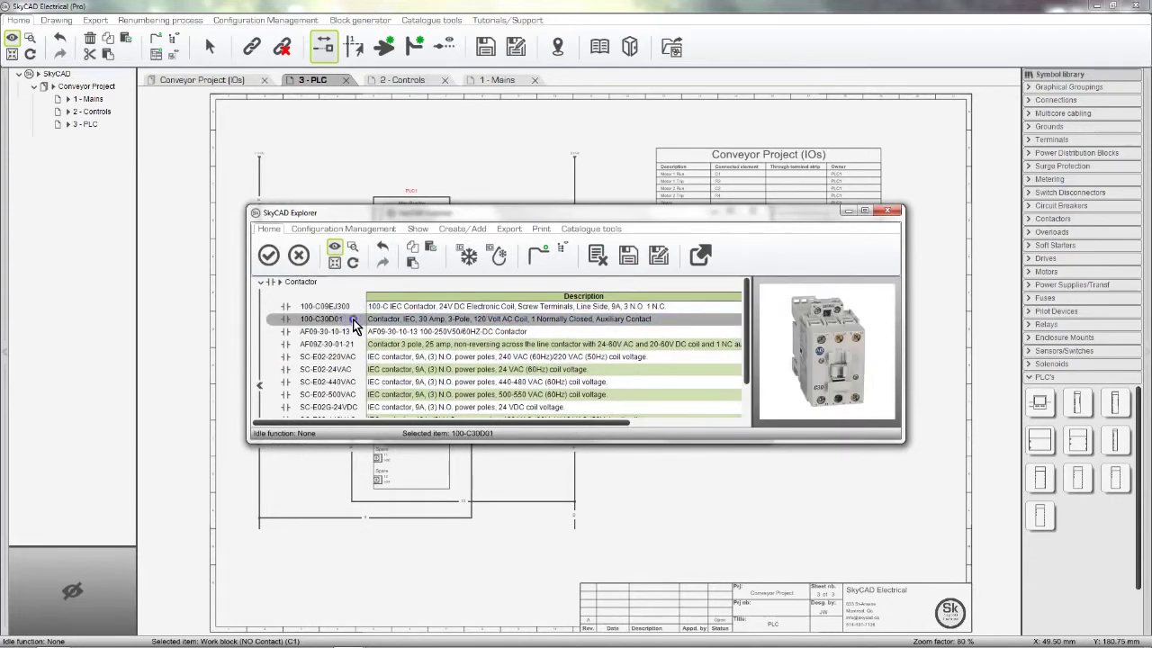
{"action": "left_click", "coordinate": [359, 332]}
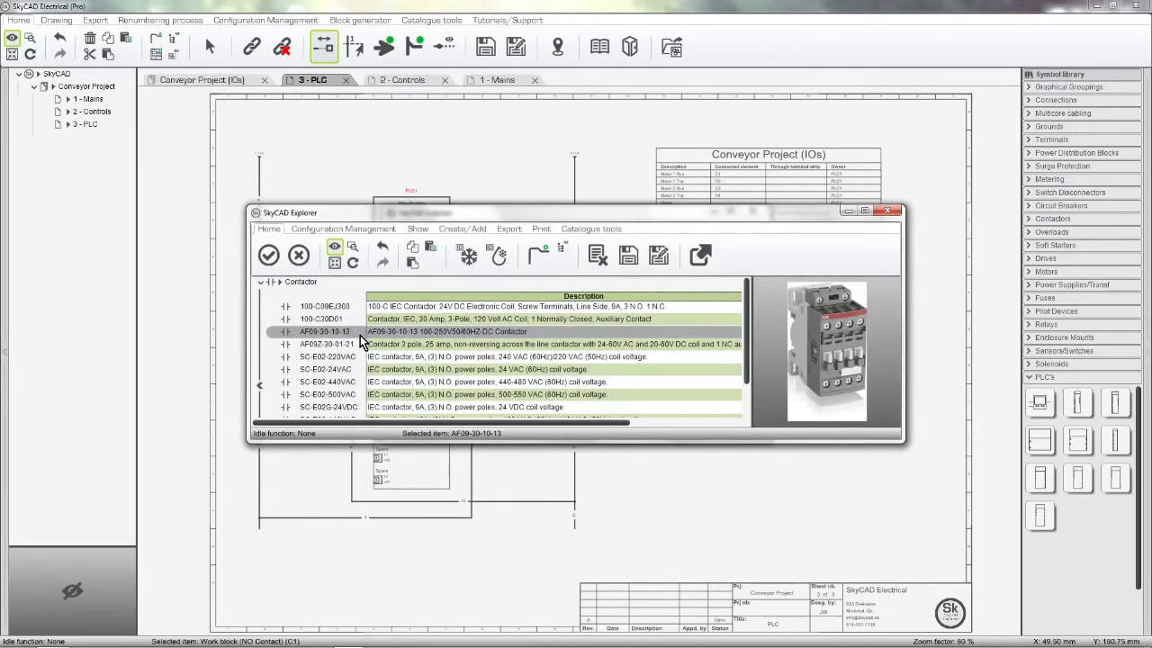
{"action": "left_click", "coordinate": [278, 264]}
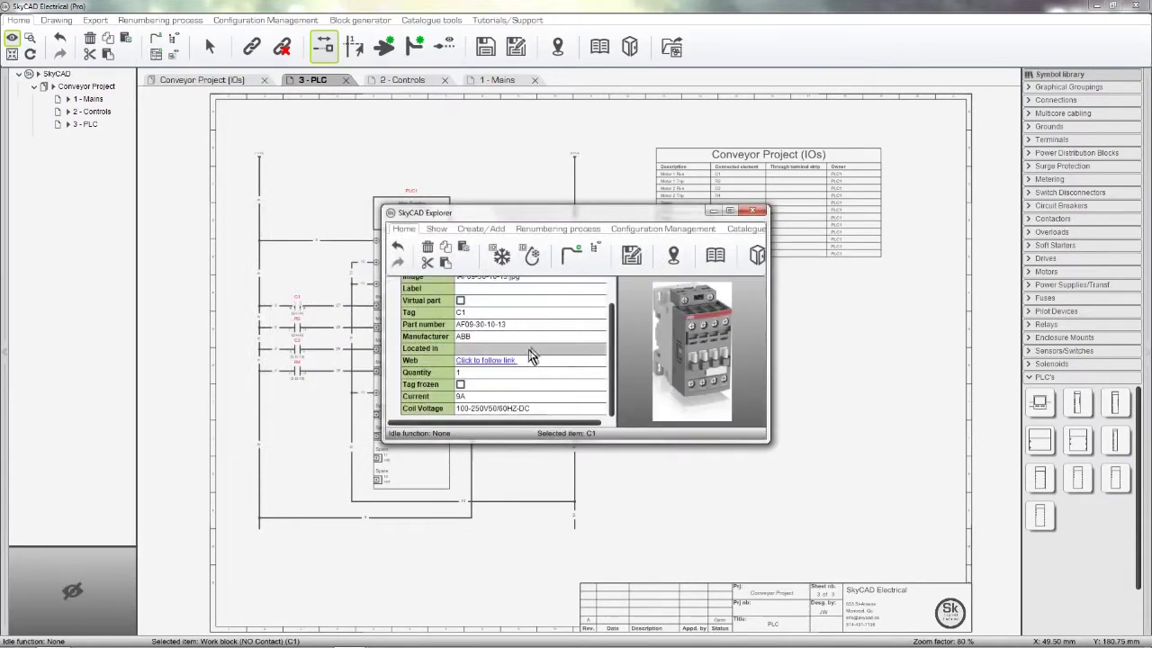
{"action": "scroll", "coordinate": [530, 349], "scroll_direction": "up", "scroll_amount": 3}
{"action": "left_click", "coordinate": [752, 211]}
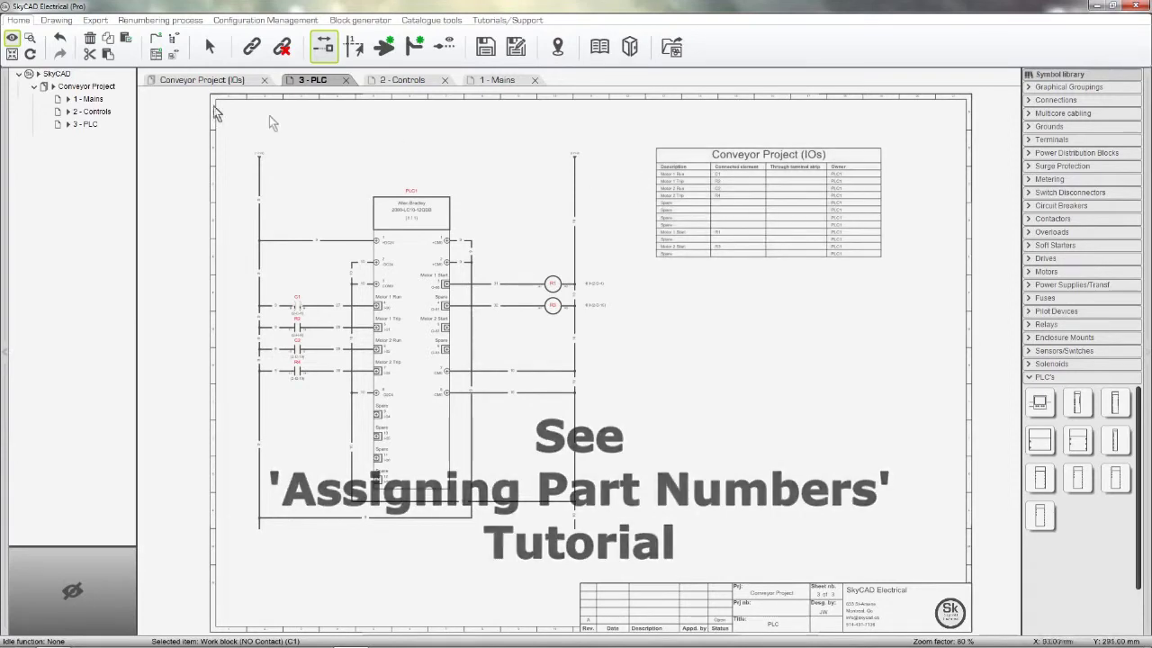
Step: Show the Conveyor Project's parts list
{"action": "left_click", "coordinate": [101, 88]}
{"action": "left_click", "coordinate": [210, 19]}
{"action": "left_click", "coordinate": [385, 54]}
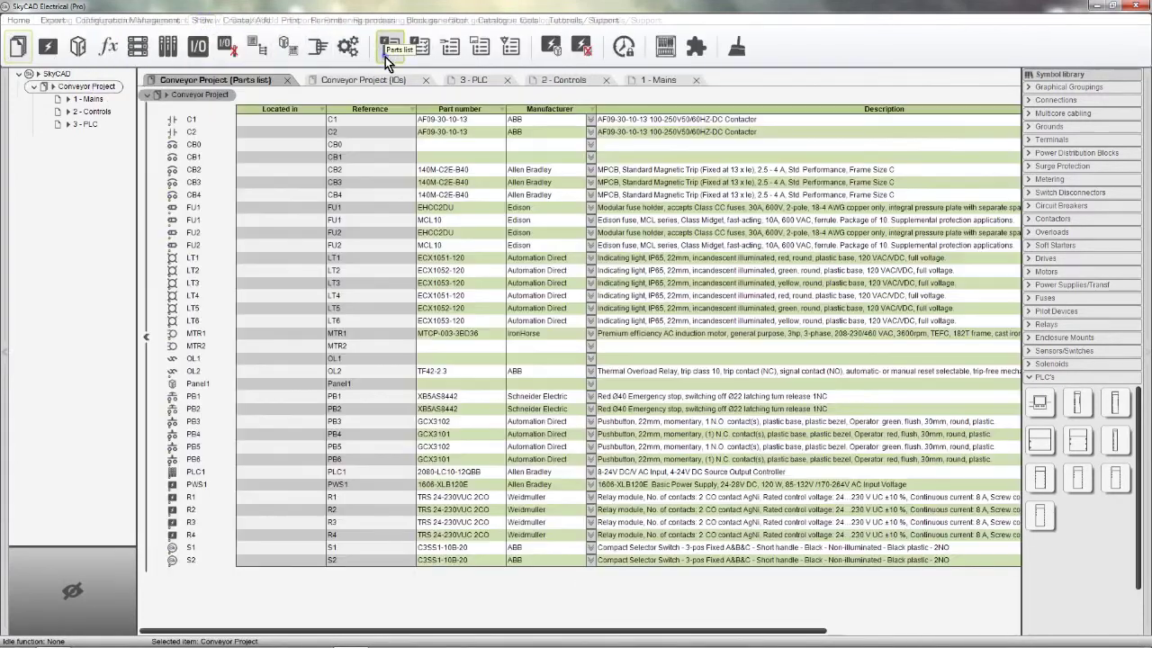
Step: Assign Eaton catalogue part FAZ-B63-3 to breaker CB0 in the parts list
{"action": "left_click", "coordinate": [194, 144]}
{"action": "right_click", "coordinate": [195, 144]}
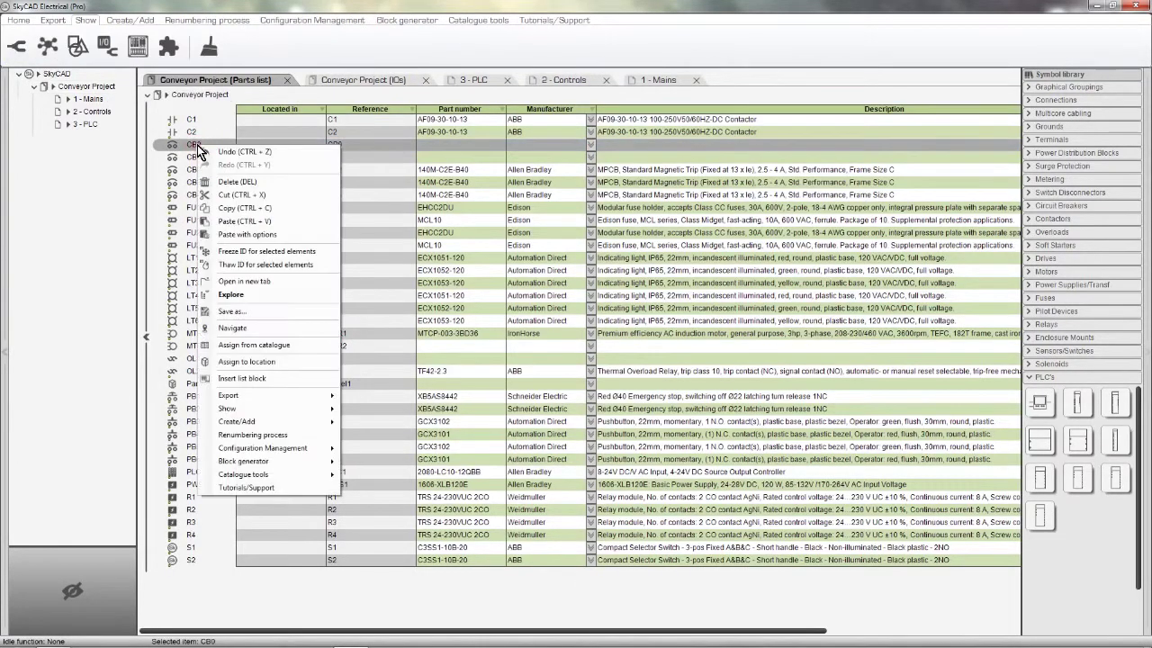
{"action": "left_click", "coordinate": [306, 346]}
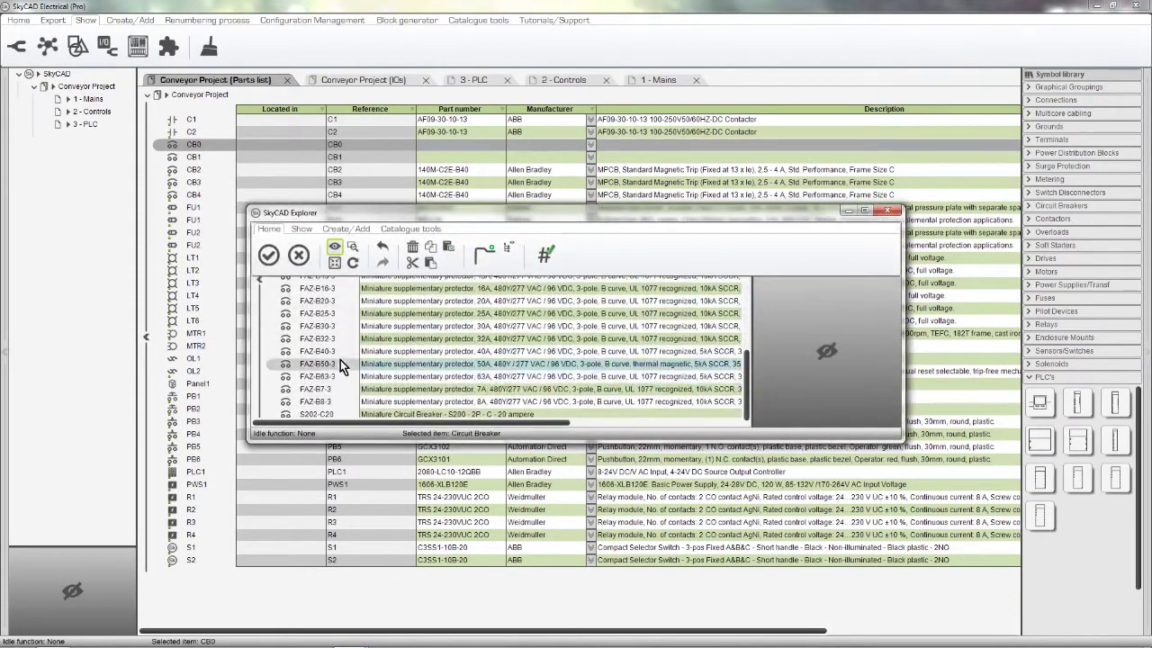
{"action": "left_click", "coordinate": [269, 255]}
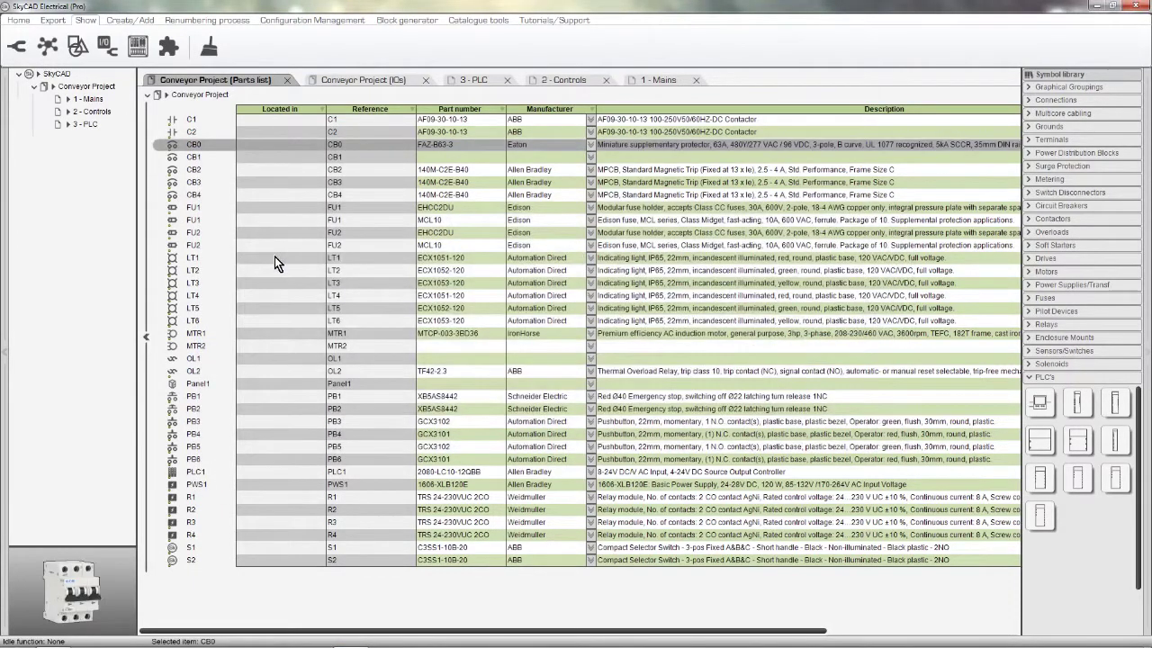
Step: Locate motor MTR2 on its Mains drawing sheet, then return to the parts list
{"action": "left_click", "coordinate": [223, 346]}
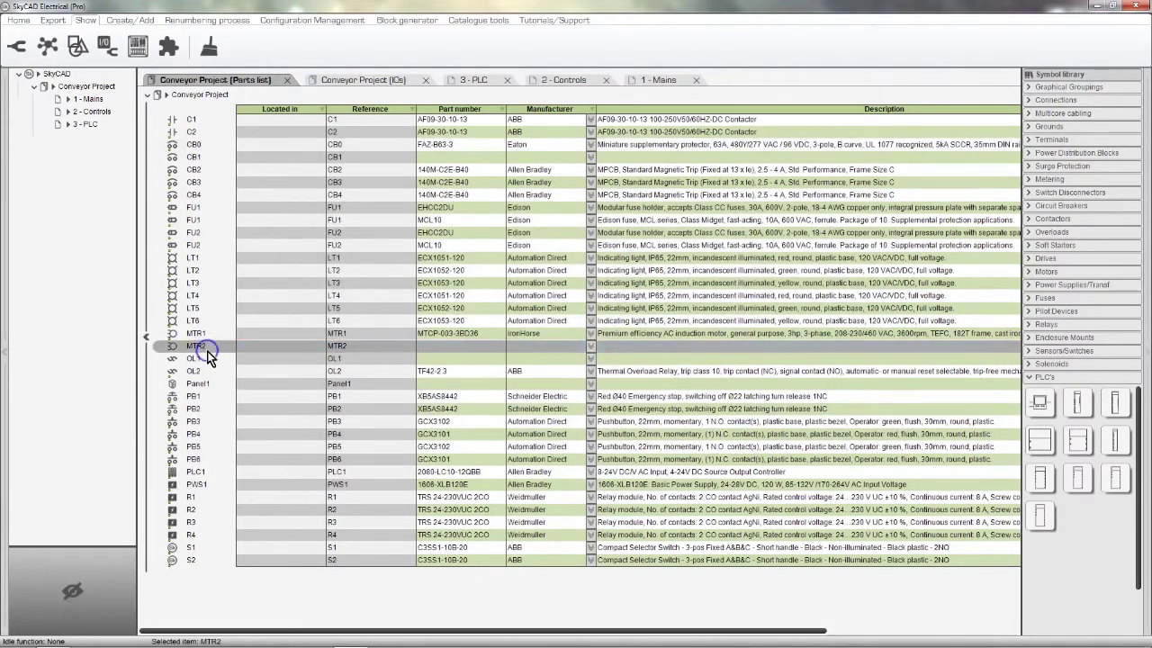
{"action": "left_click", "coordinate": [18, 20]}
{"action": "left_click", "coordinate": [358, 52]}
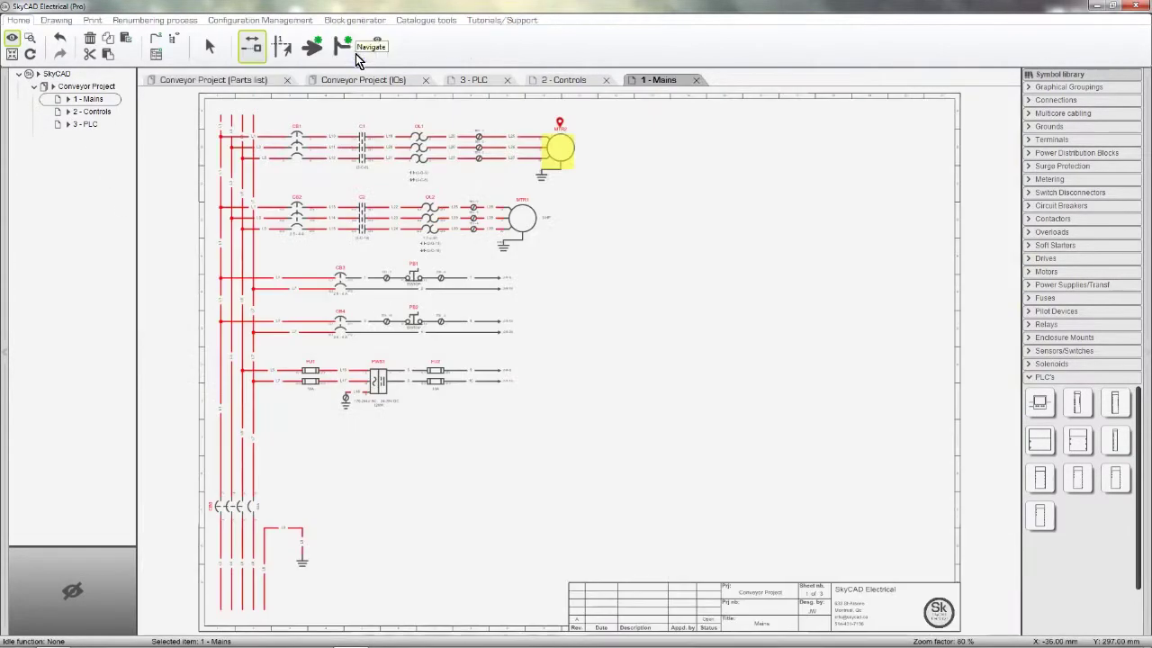
{"action": "left_click", "coordinate": [255, 81]}
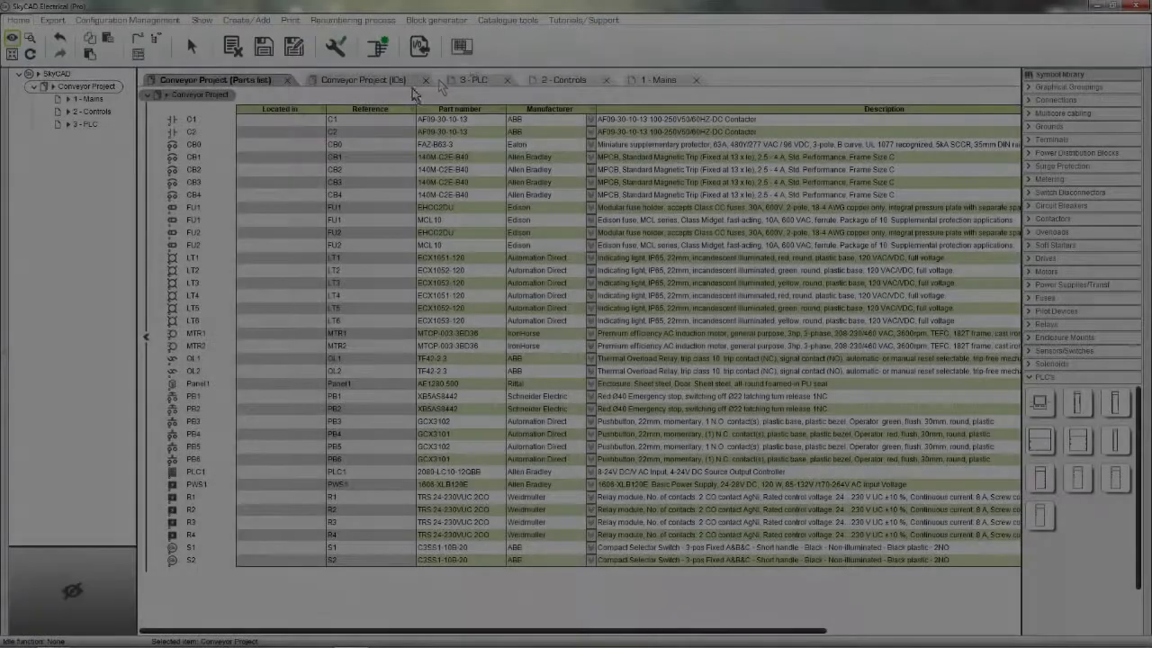
Step: Add a new page titled 'Parts List' to the project from SkyCAD Explorer
{"action": "left_click", "coordinate": [462, 46]}
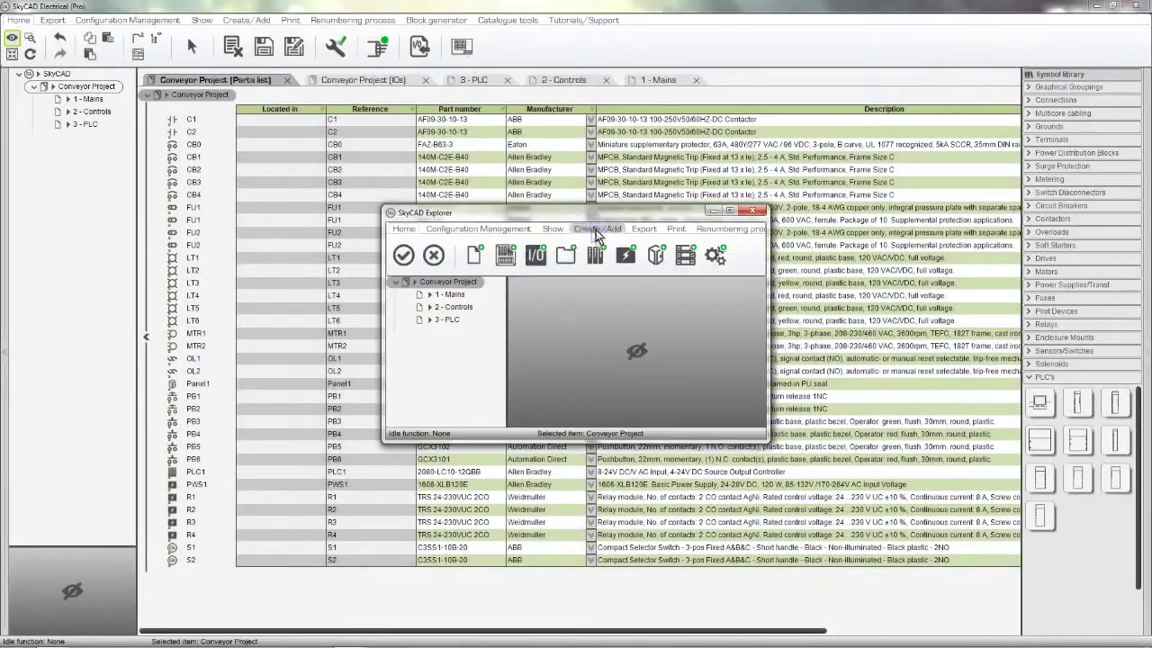
{"action": "left_click", "coordinate": [479, 259]}
{"action": "left_click", "coordinate": [480, 380]}
{"action": "type", "text": "Parts List"}
{"action": "key", "text": "Return"}
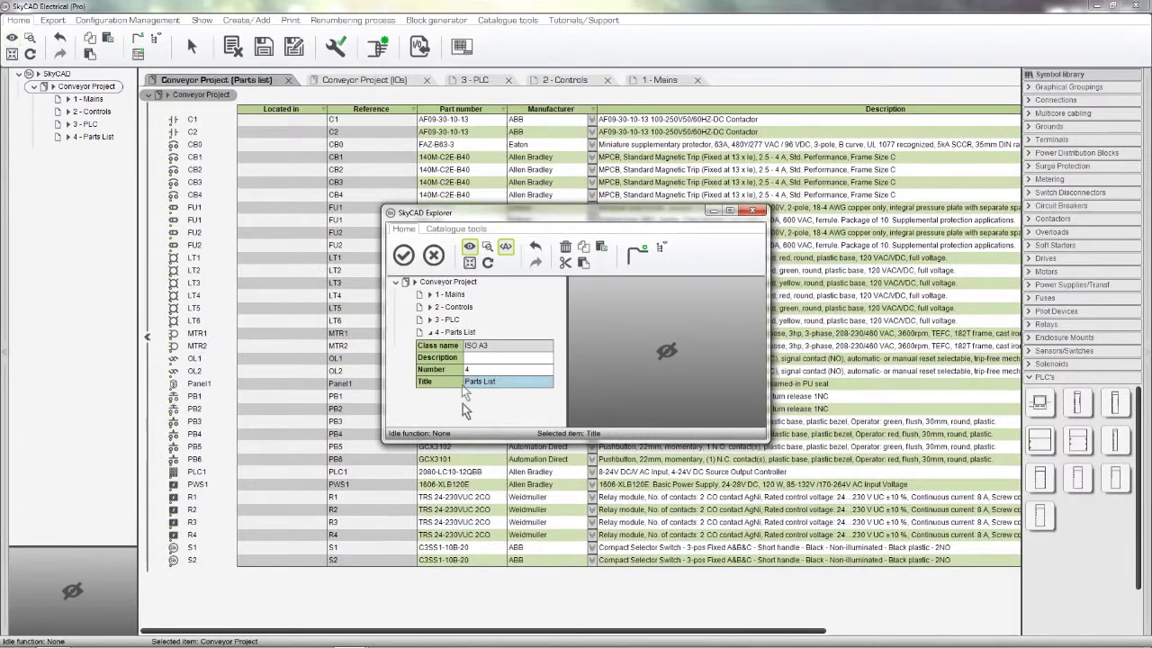
{"action": "left_click", "coordinate": [405, 256]}
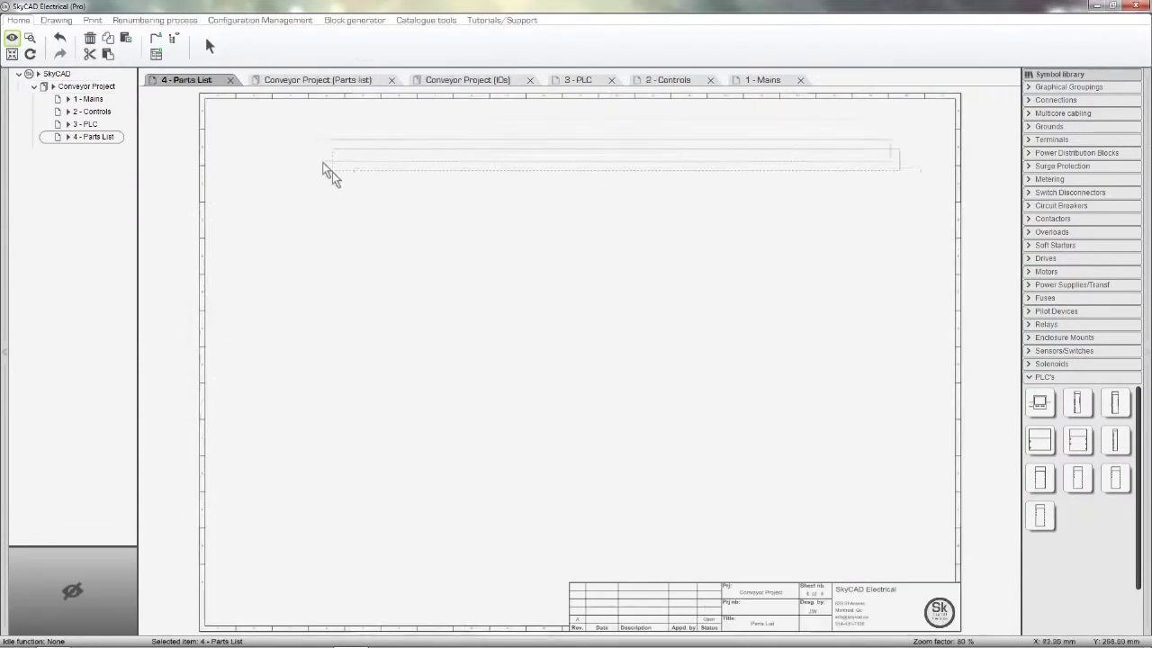
Step: Place the Conveyor Project parts list table near the top of the new sheet
{"action": "left_click", "coordinate": [300, 136]}
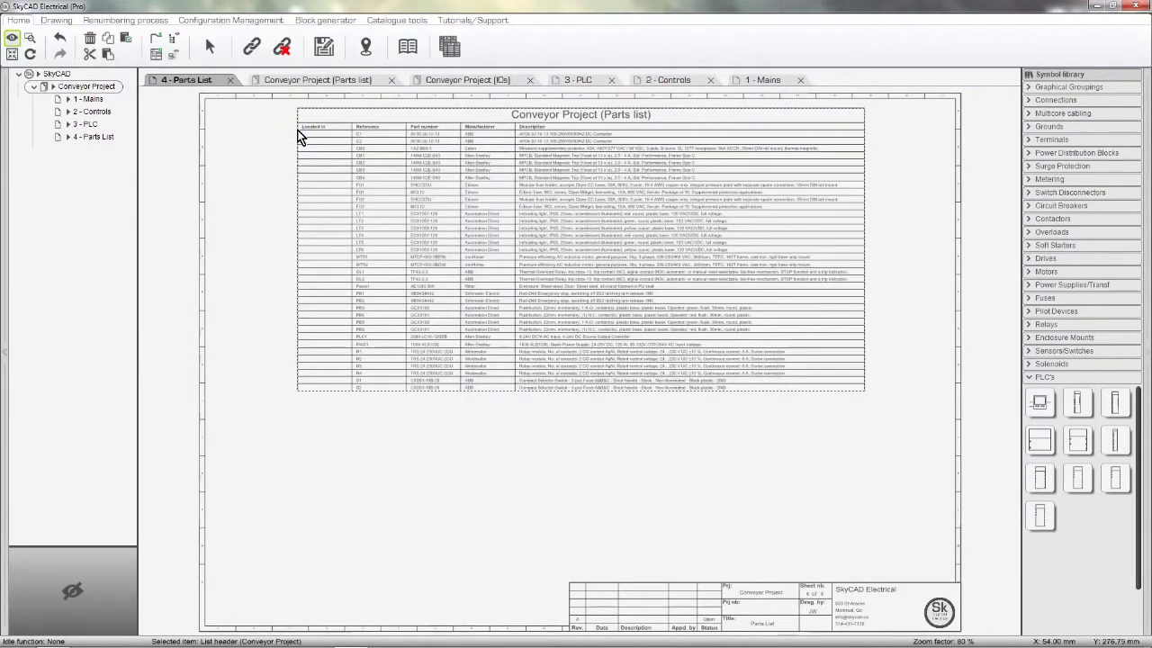
{"action": "left_click", "coordinate": [279, 134]}
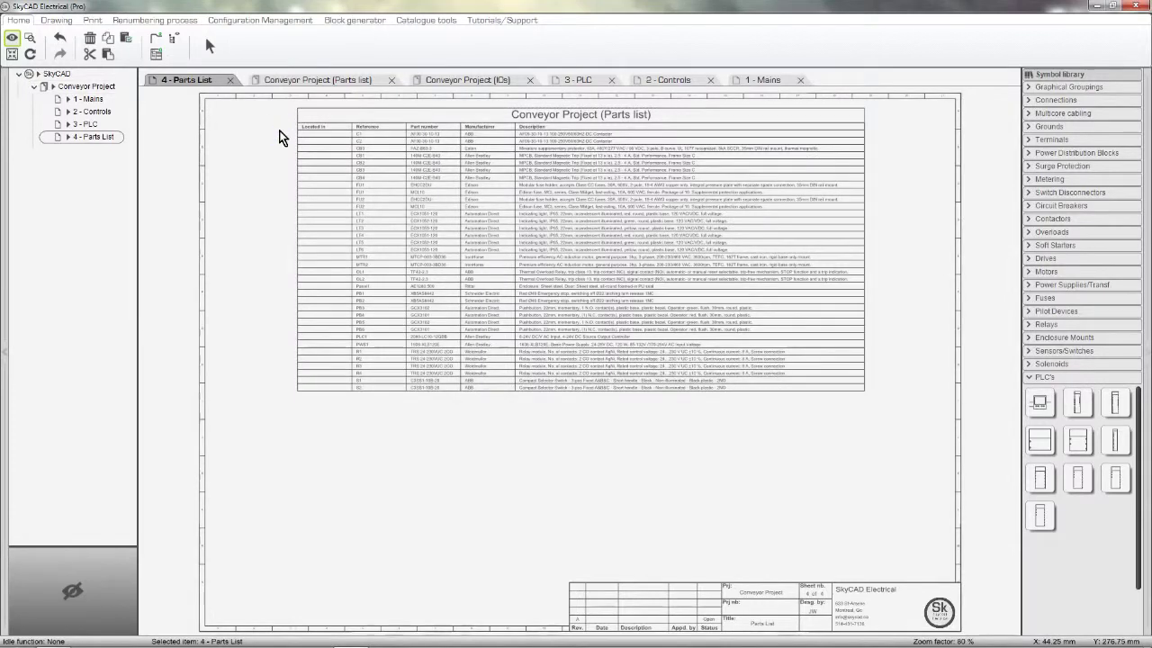
{"action": "left_click", "coordinate": [1062, 86]}
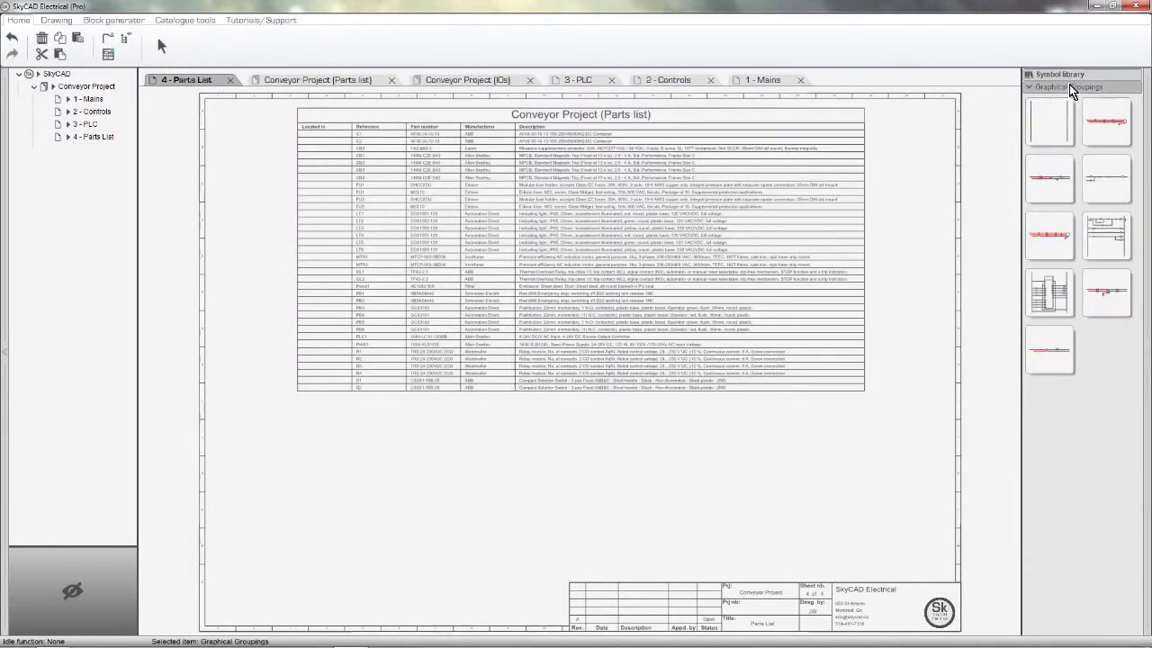
{"action": "left_click", "coordinate": [1055, 237]}
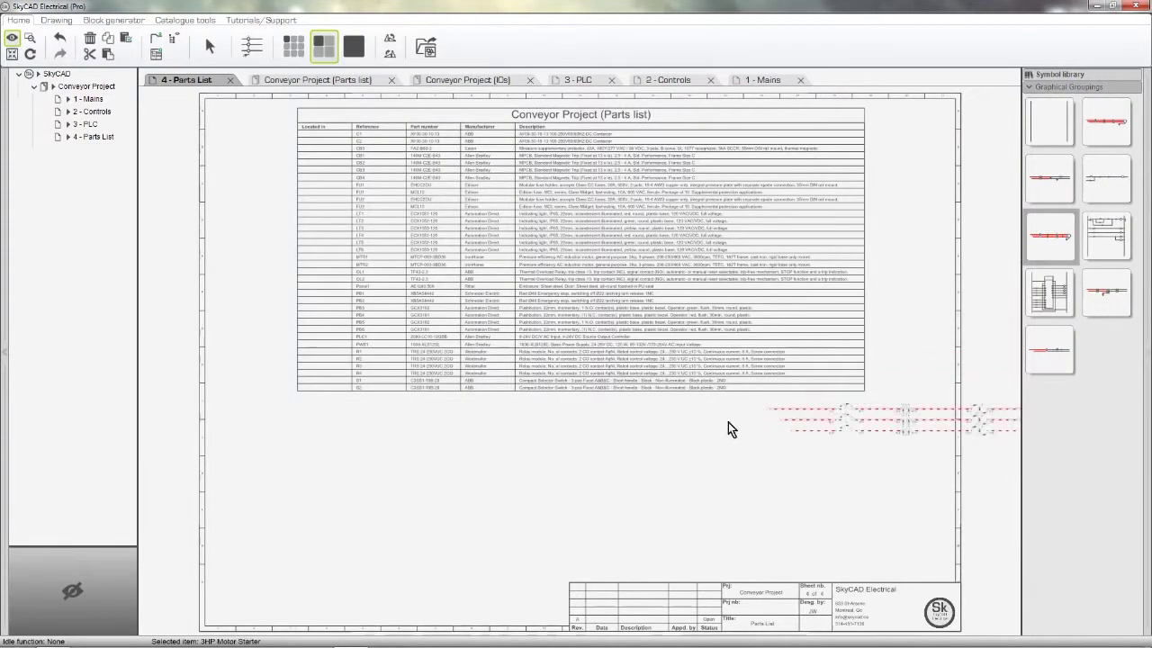
{"action": "left_click", "coordinate": [426, 461]}
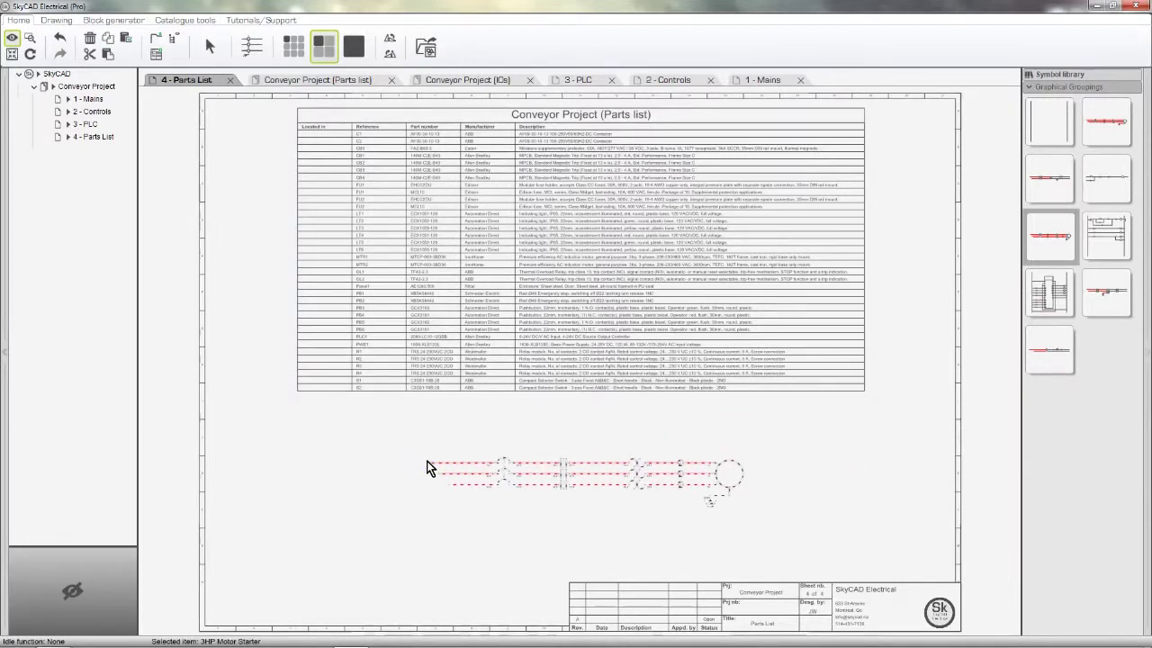
{"action": "key", "text": "Escape"}
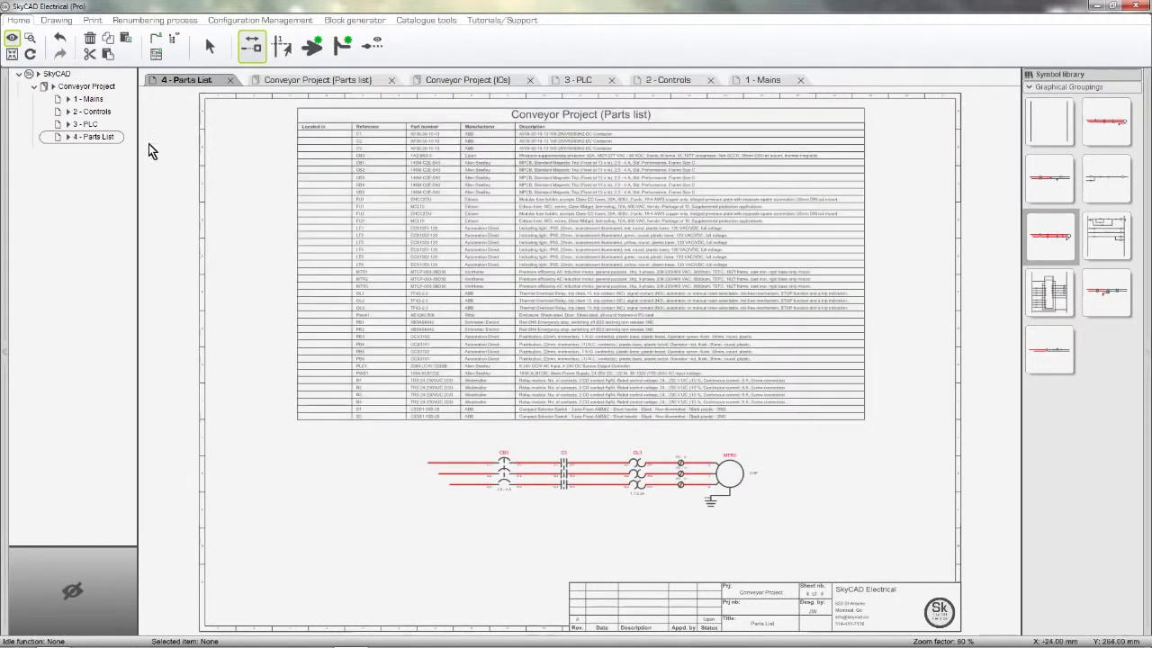
{"action": "left_click", "coordinate": [64, 41]}
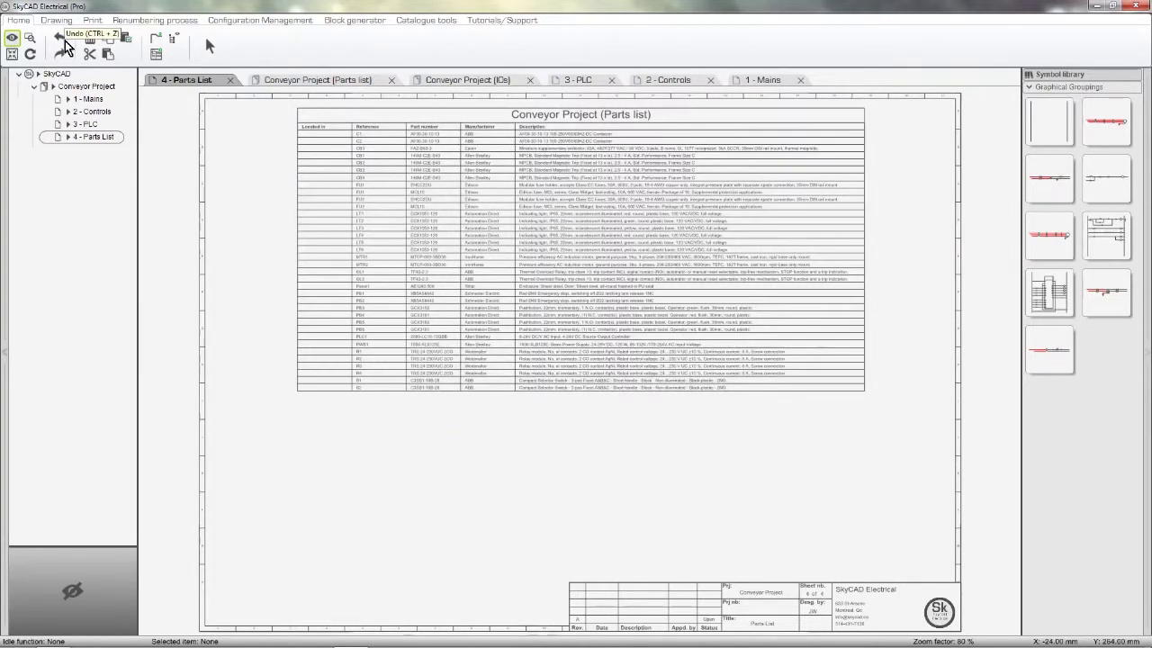
Step: Review the Parts list, IOs, 3 - PLC, 2 - Controls and 1 - Mains tabs in turn
{"action": "left_click", "coordinate": [336, 83]}
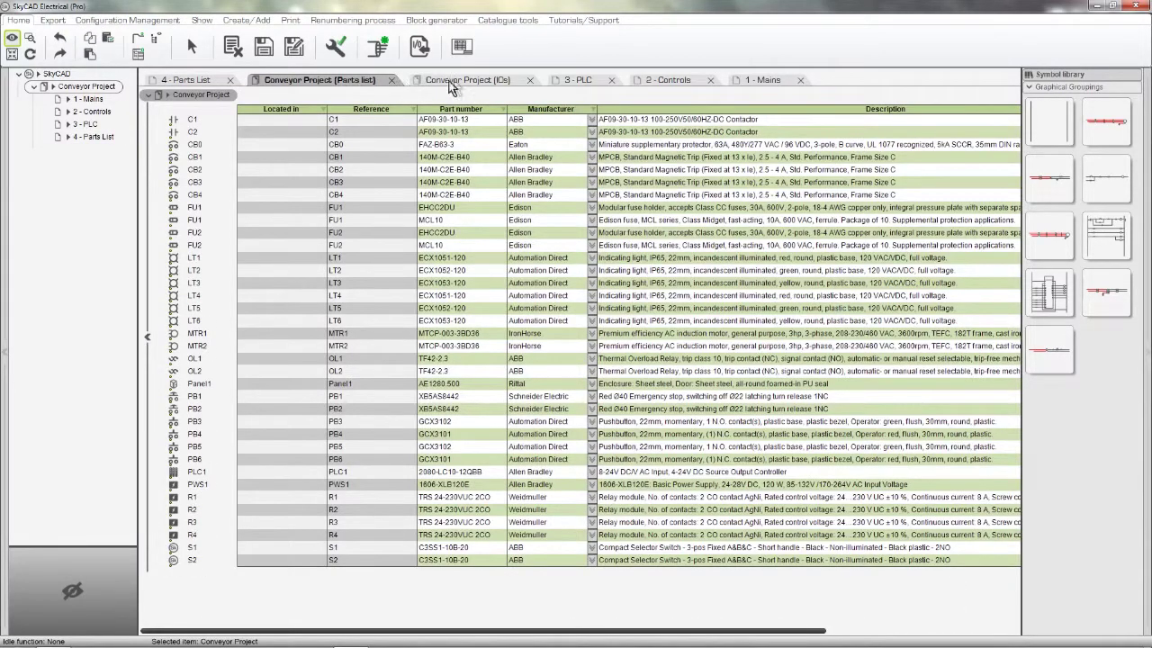
{"action": "left_click", "coordinate": [457, 80]}
{"action": "left_click", "coordinate": [584, 80]}
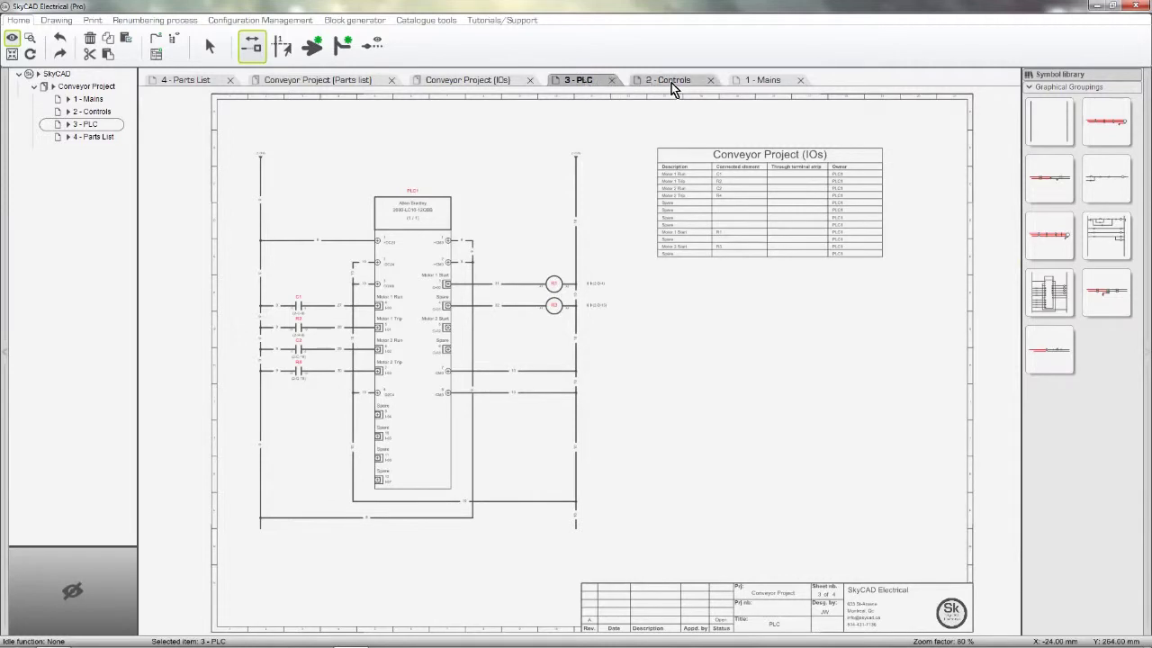
{"action": "left_click", "coordinate": [671, 81]}
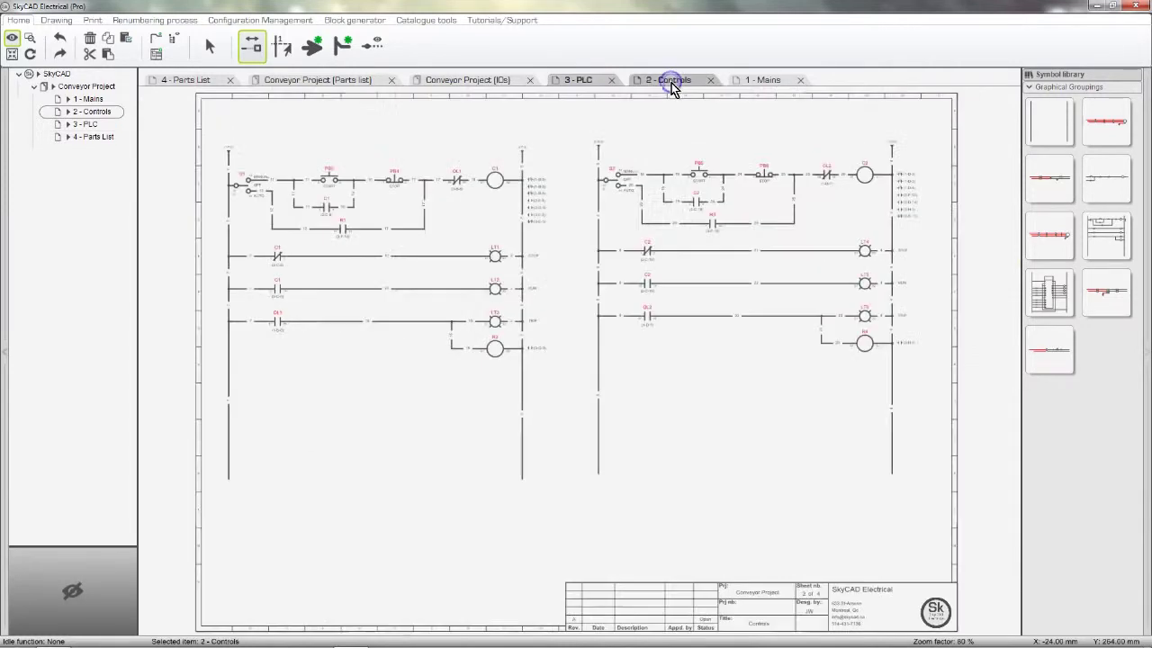
{"action": "left_click", "coordinate": [760, 81]}
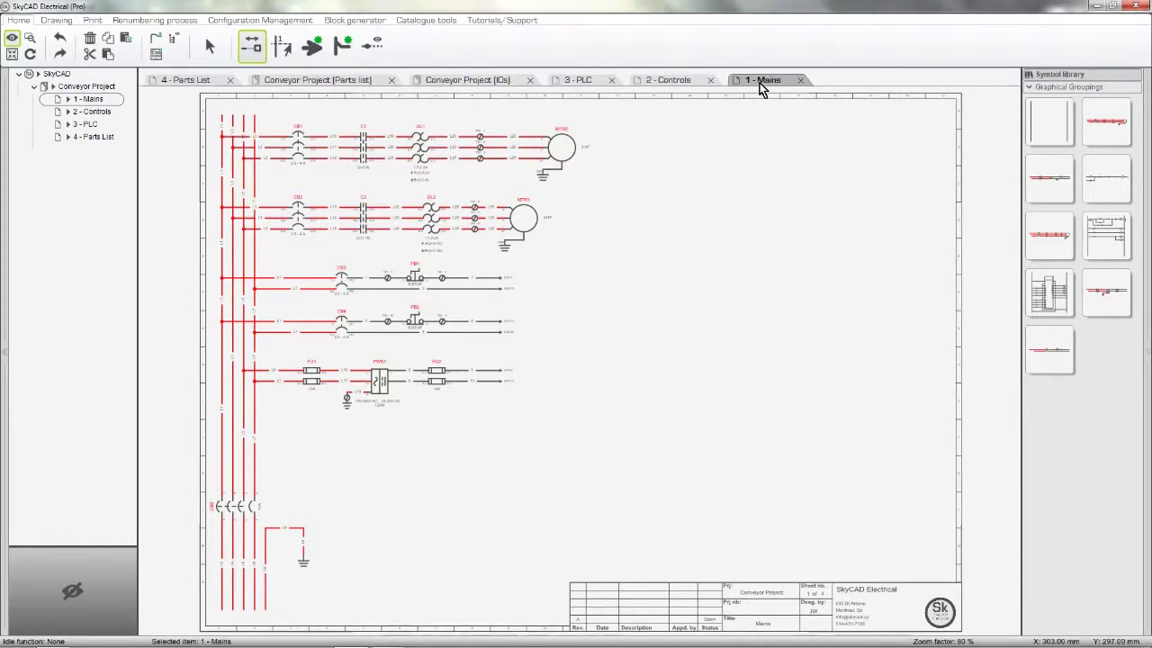
{"action": "left_click", "coordinate": [532, 22]}
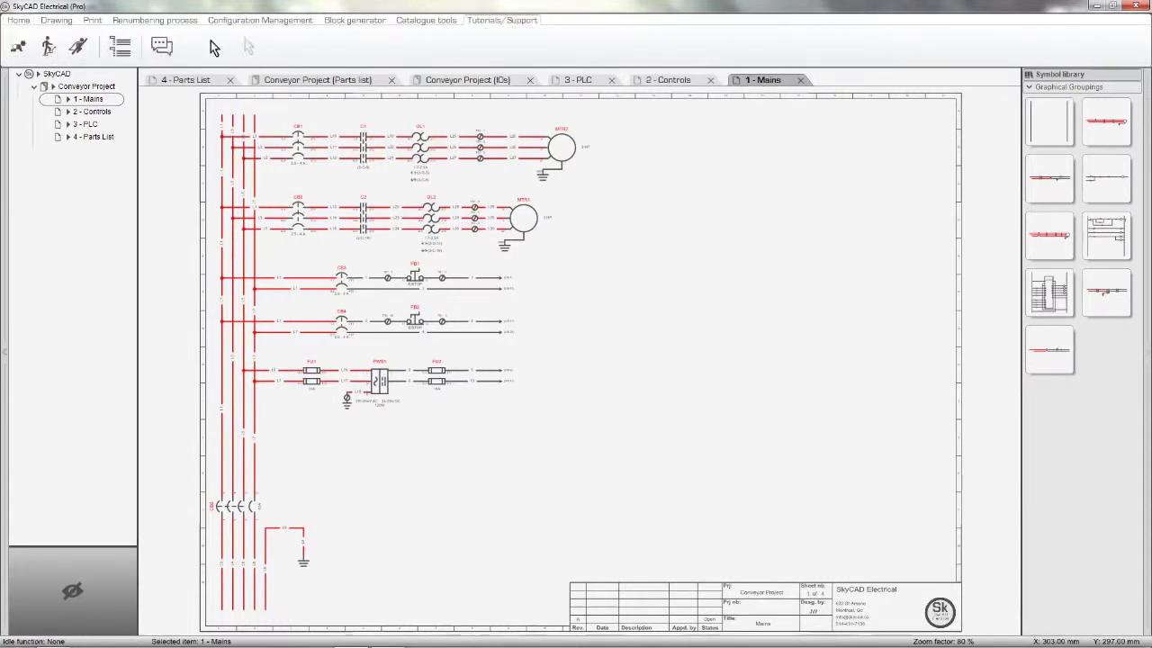